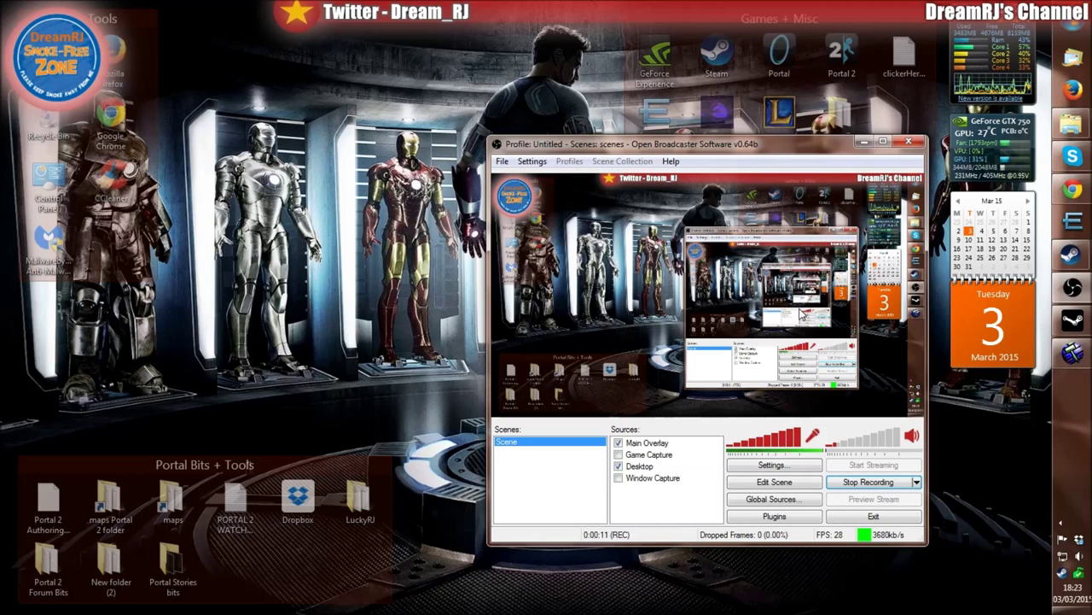
- Switch to the Hammer editor, close its messages window and open the map sp_tutorialmap.vmf
{"action": "mouse_move", "coordinate": [1087, 356]}
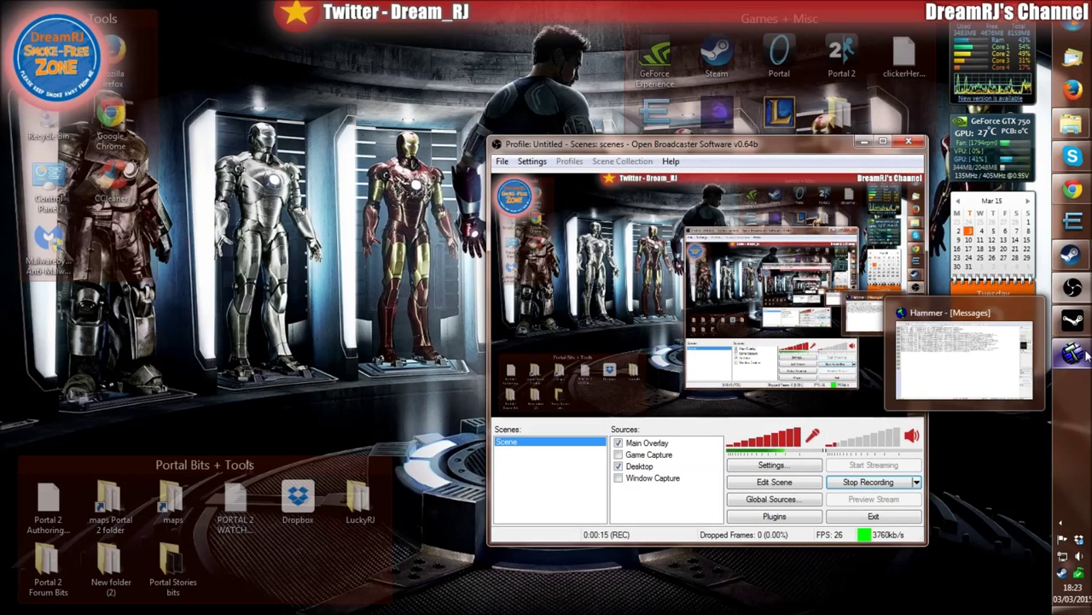
{"action": "left_click", "coordinate": [1076, 354]}
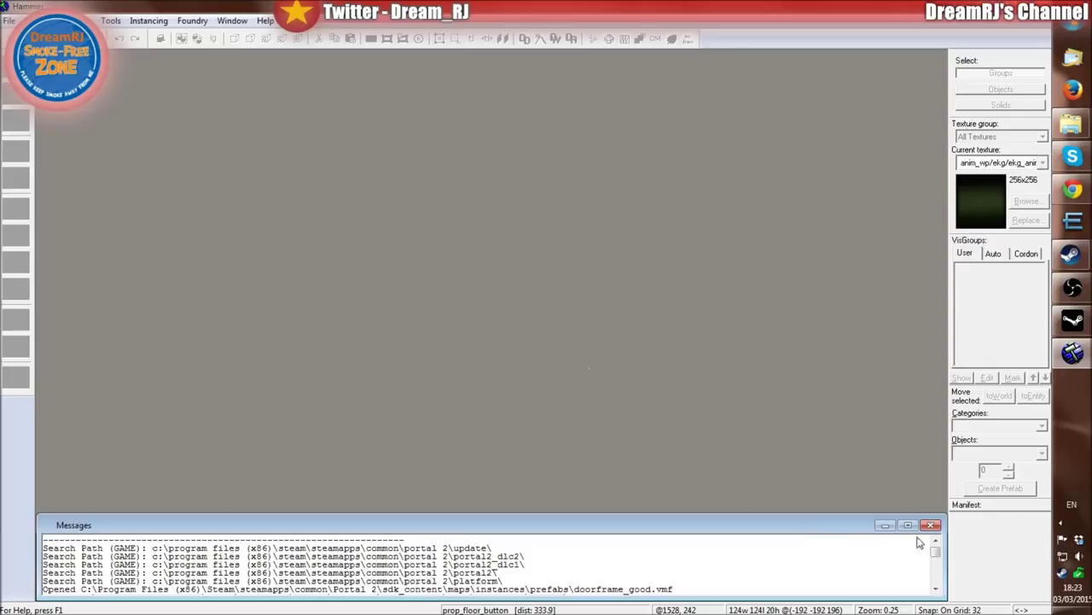
{"action": "left_click", "coordinate": [931, 525]}
{"action": "left_click", "coordinate": [9, 20]}
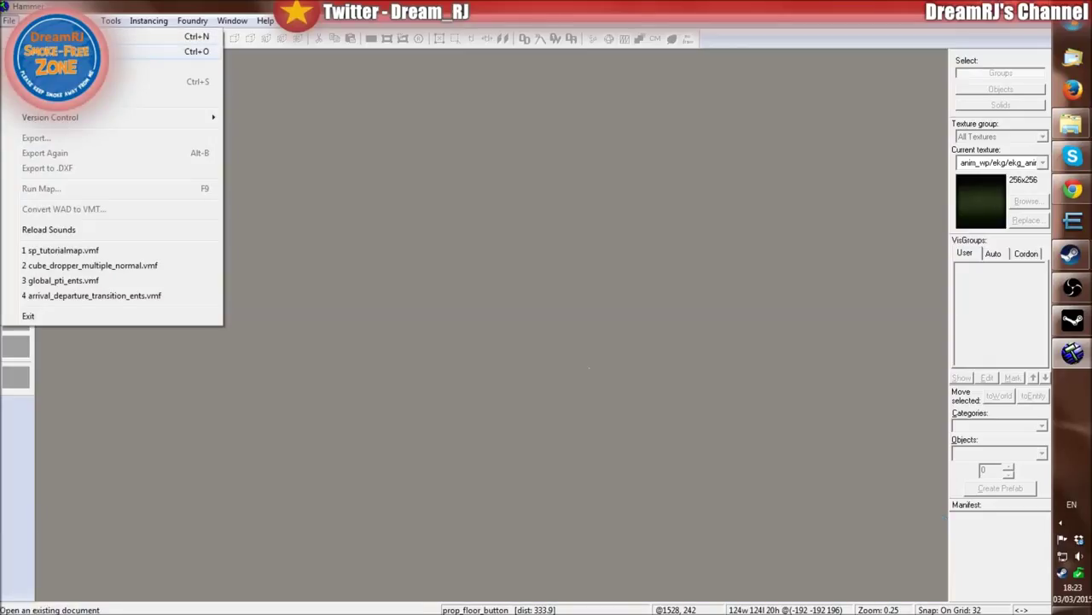
{"action": "left_click", "coordinate": [52, 51]}
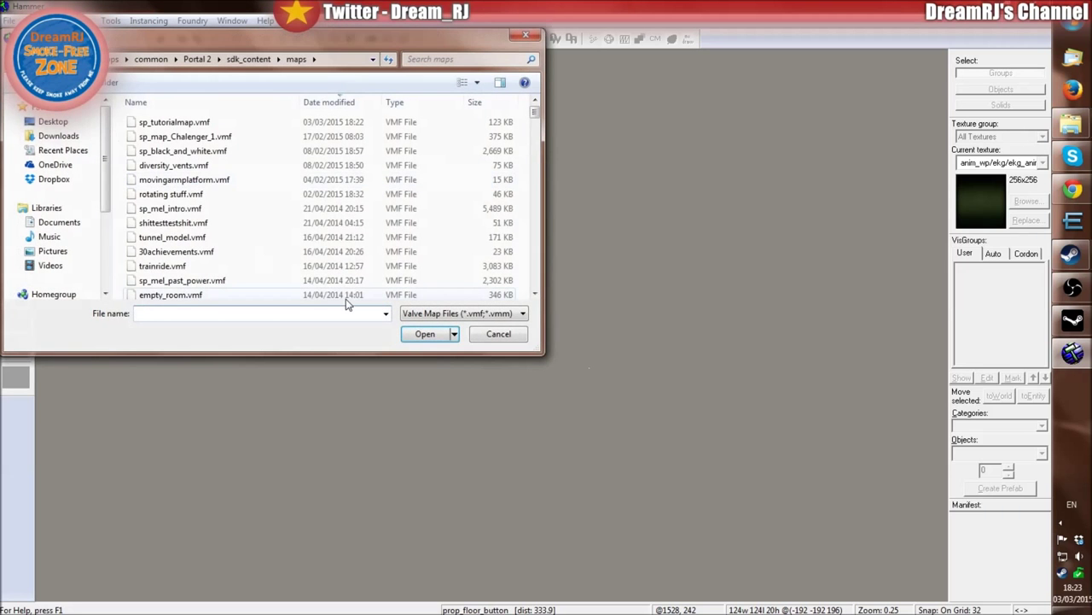
{"action": "double_click", "coordinate": [180, 122]}
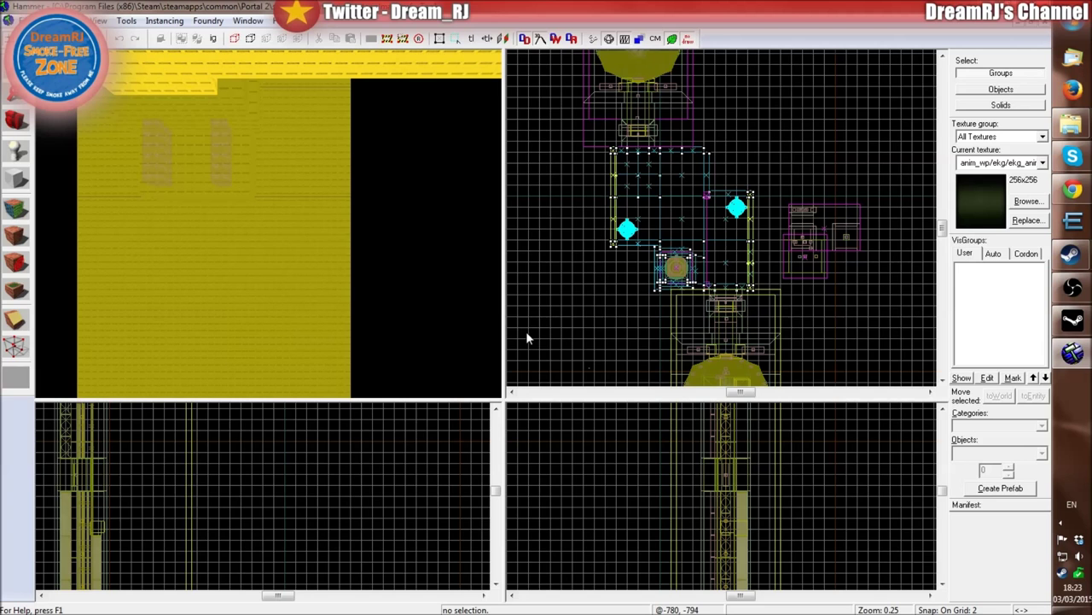
- Examine the test chamber in the 3D view, from the floor button and the glass-like partition to the yellow doorway opening
{"action": "key", "text": "z"}
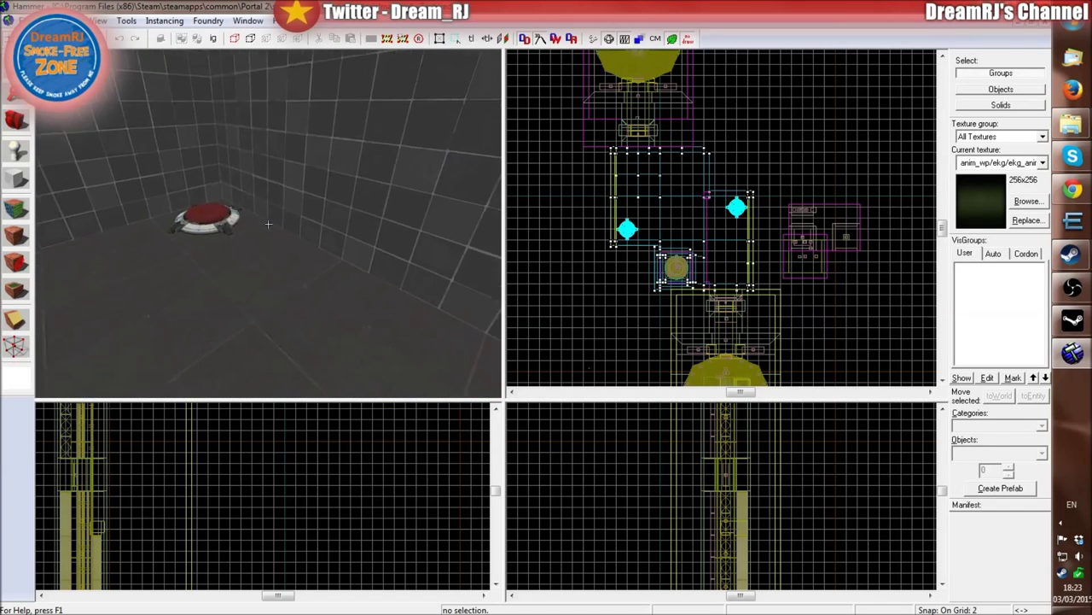
{"action": "key", "text": "s"}
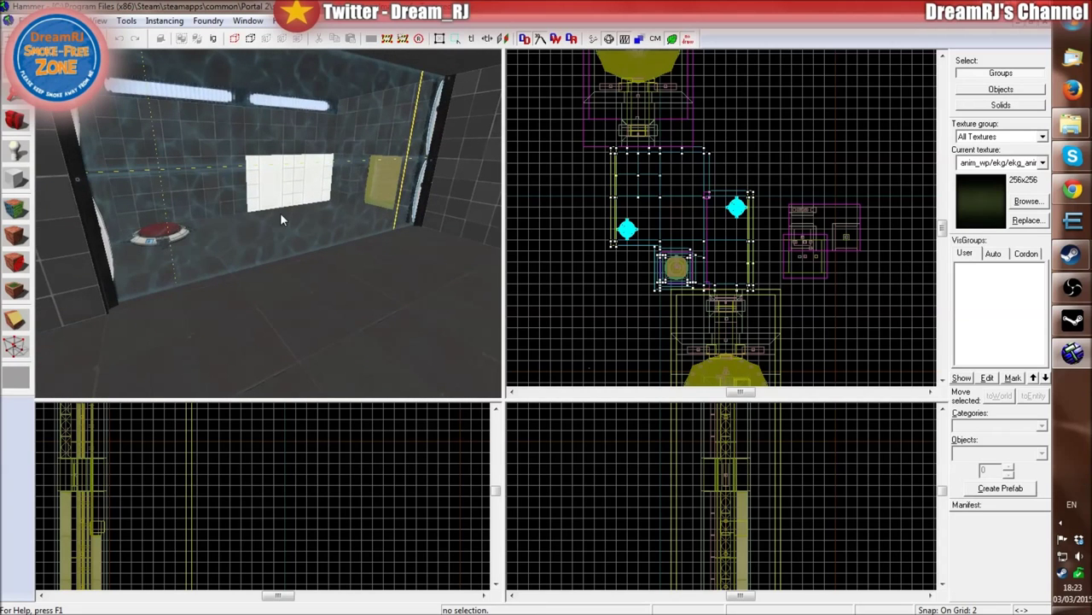
{"action": "key", "text": "z"}
{"action": "key", "text": "w"}
{"action": "key", "text": "s"}
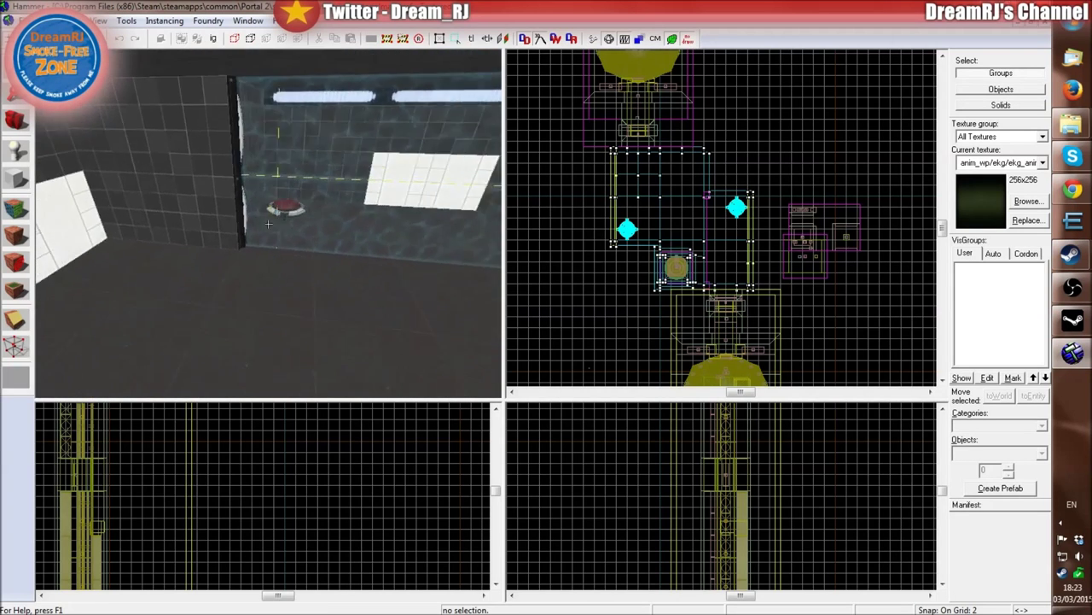
{"action": "key", "text": "s"}
{"action": "key", "text": "w"}
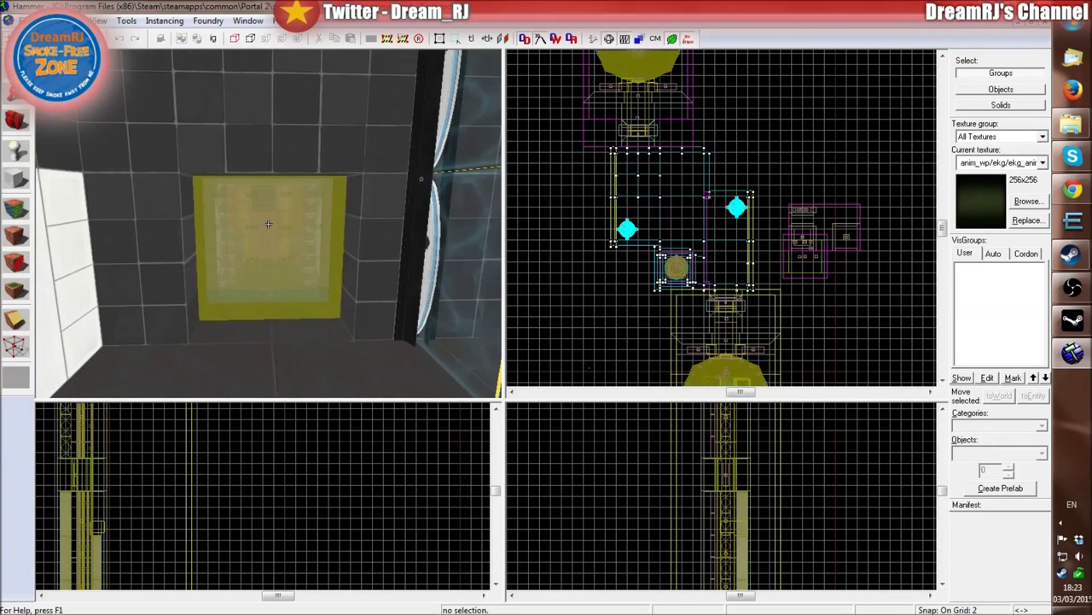
{"action": "key", "text": "z"}
{"action": "key", "text": "s"}
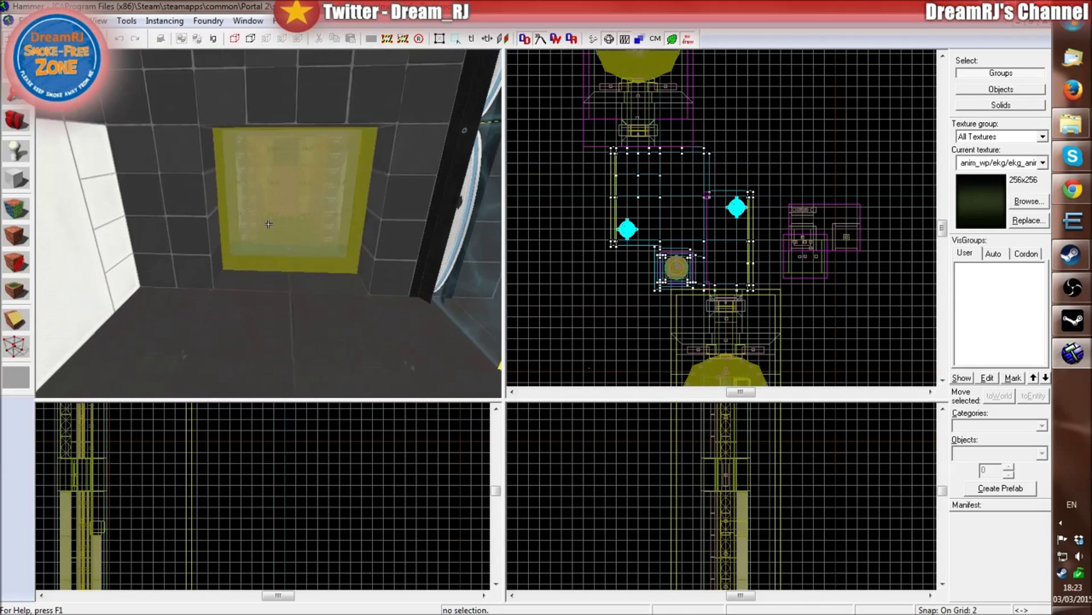
{"action": "key", "text": "z"}
{"action": "key", "text": "z"}
{"action": "key", "text": "w"}
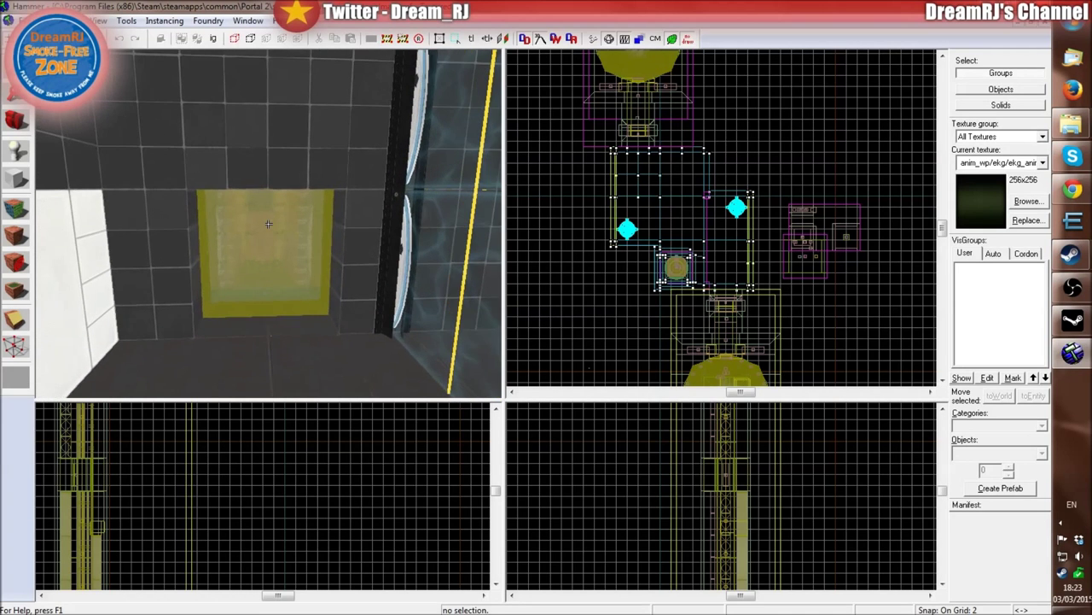
{"action": "key", "text": "z"}
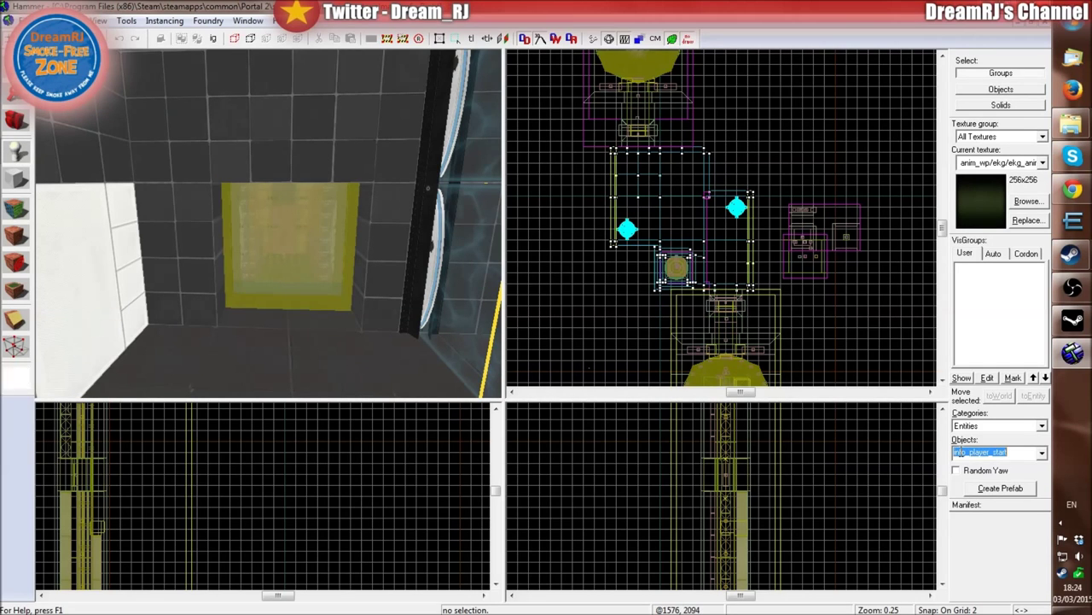
- Place a prop_testchamber_door entity in the room beside the yellow doorway opening and return to the selection tool
{"action": "type", "text": "chamber"}
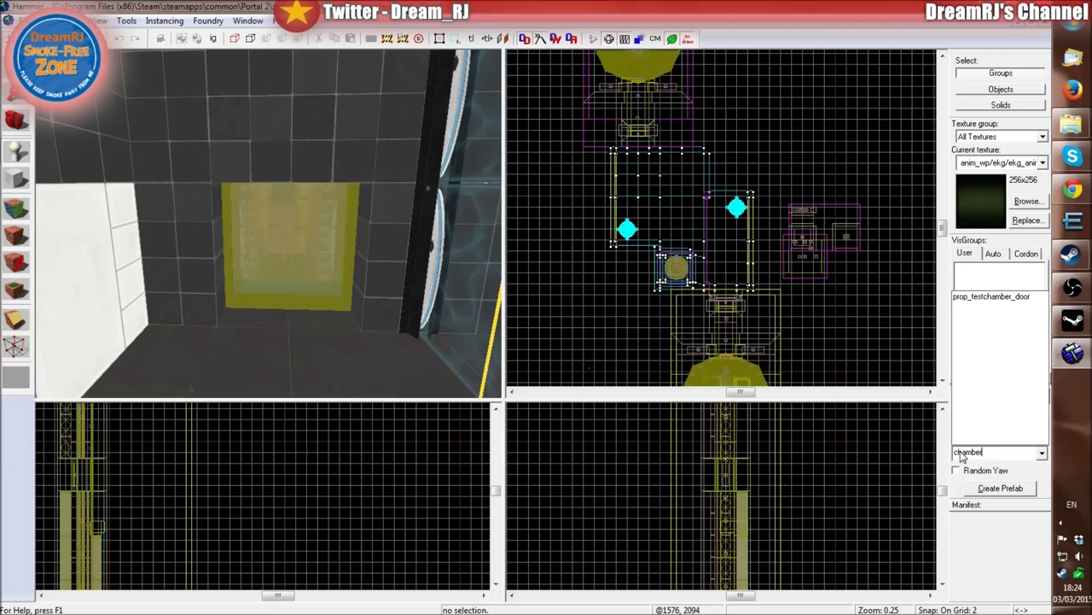
{"action": "left_click", "coordinate": [992, 299]}
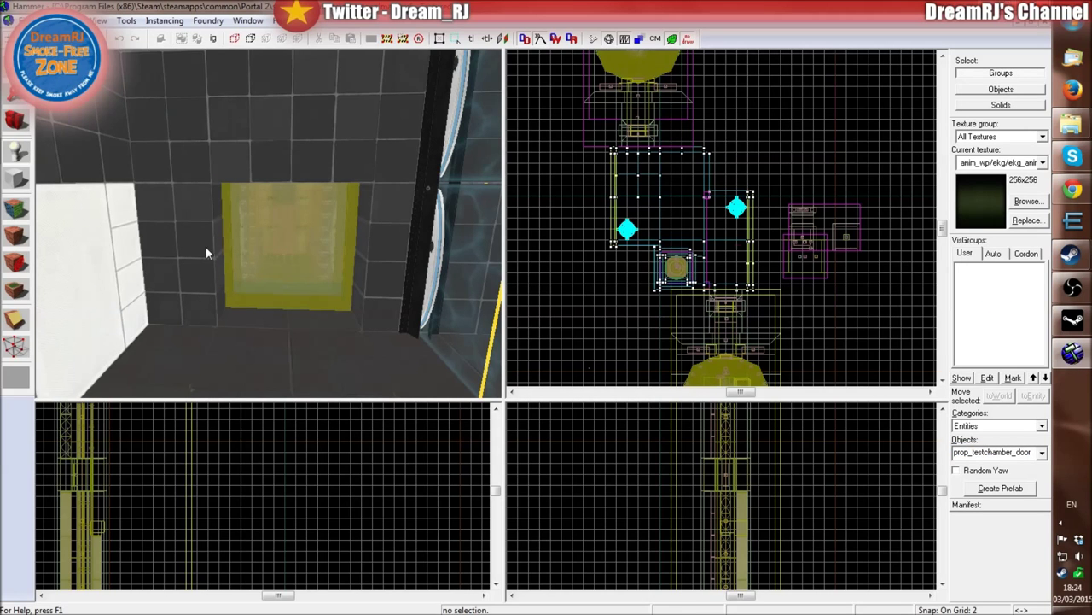
{"action": "left_click", "coordinate": [99, 290]}
{"action": "left_click", "coordinate": [15, 63]}
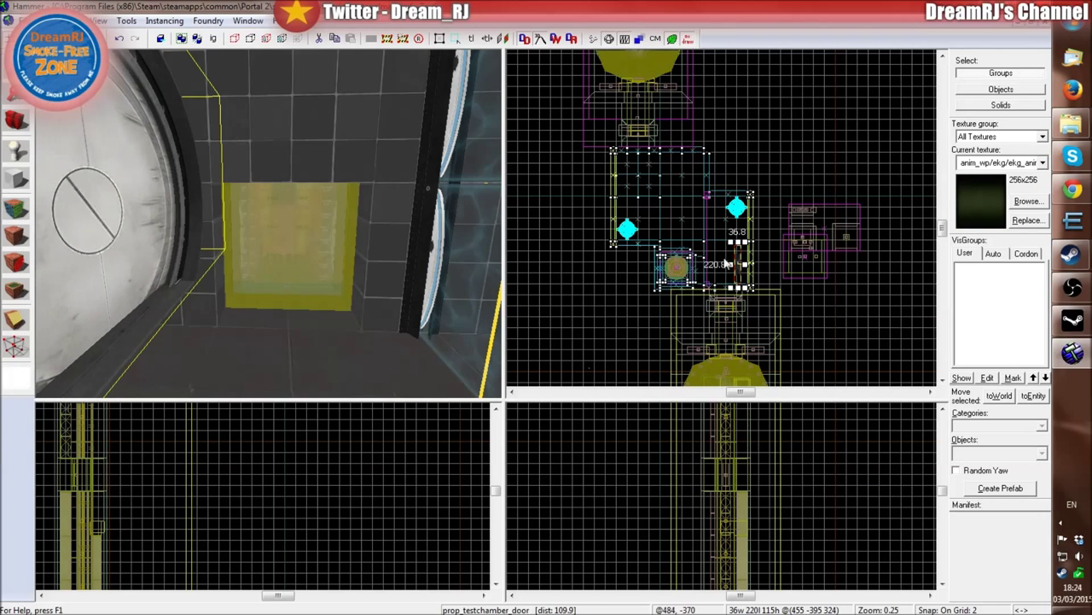
- Move the door to the doorway at the opposite end of the chamber and rotate it parallel to that wall
{"action": "scroll", "coordinate": [731, 257], "scroll_direction": "up", "scroll_amount": 3}
{"action": "scroll", "coordinate": [730, 256], "scroll_direction": "up", "scroll_amount": 5}
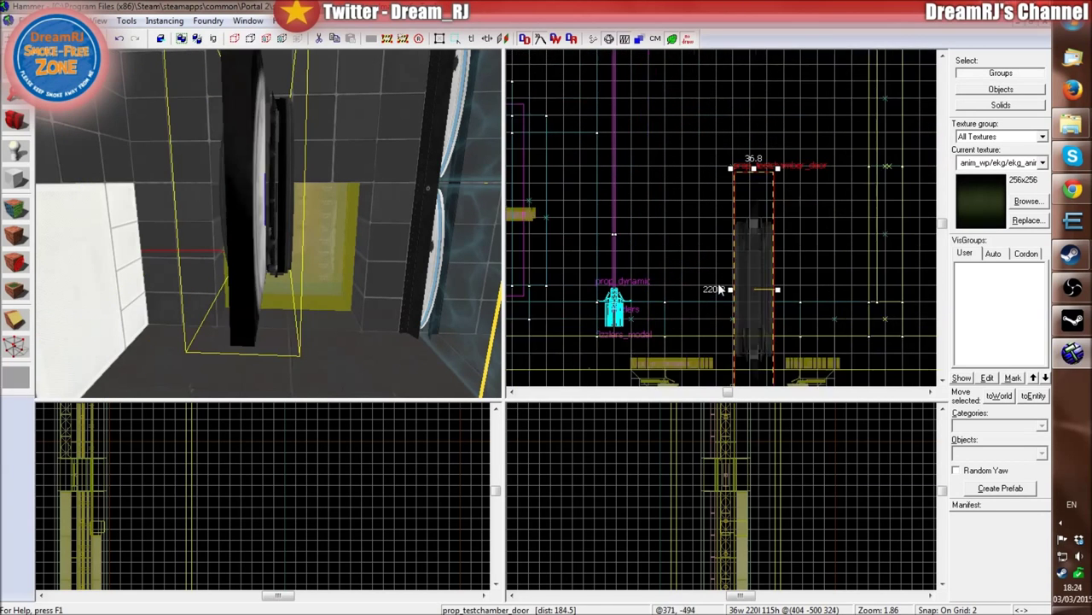
{"action": "left_click_drag", "start_coordinate": [786, 145], "coordinate": [672, 150]}
{"action": "scroll", "coordinate": [782, 301], "scroll_direction": "down", "scroll_amount": 4}
{"action": "scroll", "coordinate": [672, 150], "scroll_direction": "up", "scroll_amount": 4}
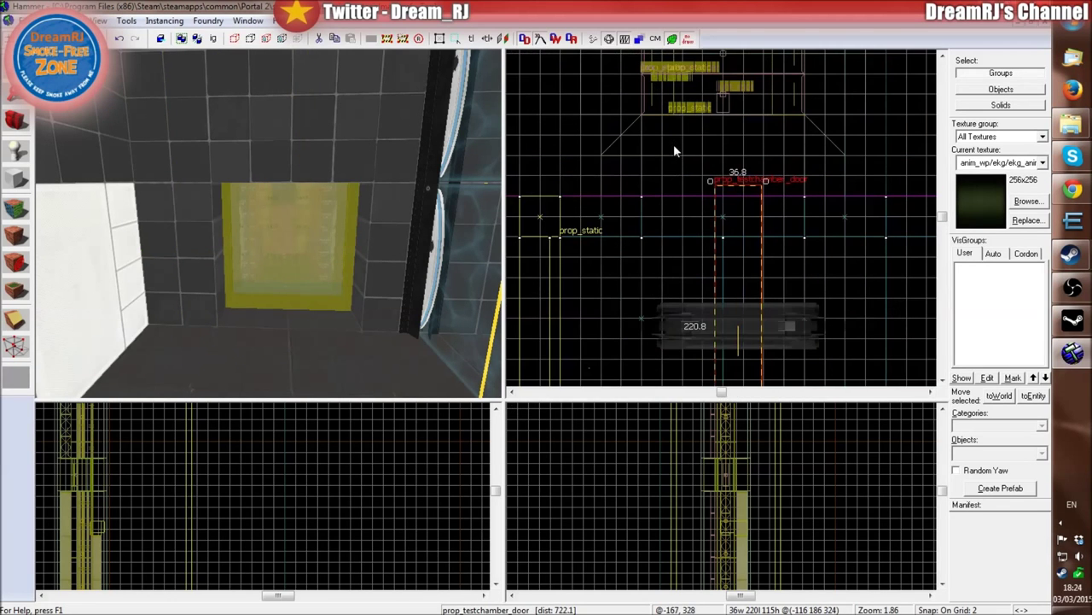
{"action": "left_click_drag", "start_coordinate": [739, 316], "coordinate": [720, 234]}
{"action": "key", "text": "z"}
{"action": "key", "text": "w"}
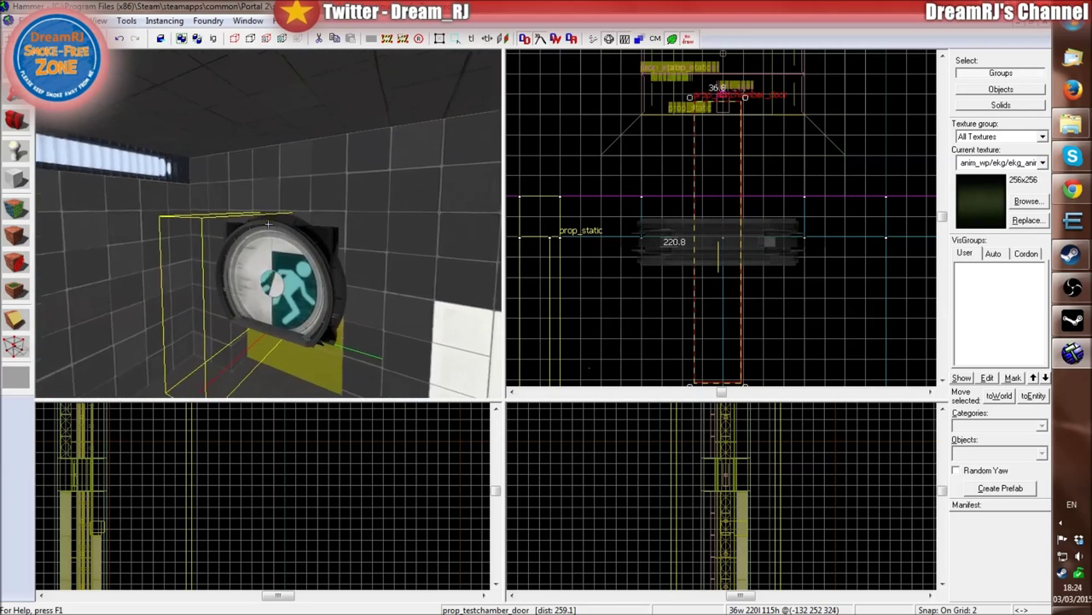
{"action": "key", "text": "z"}
- Increase the grid snap size to 32 units
{"action": "key", "text": "bracketright"}
{"action": "key", "text": "bracketright"}
{"action": "key", "text": "bracketright"}
{"action": "key", "text": "bracketright"}
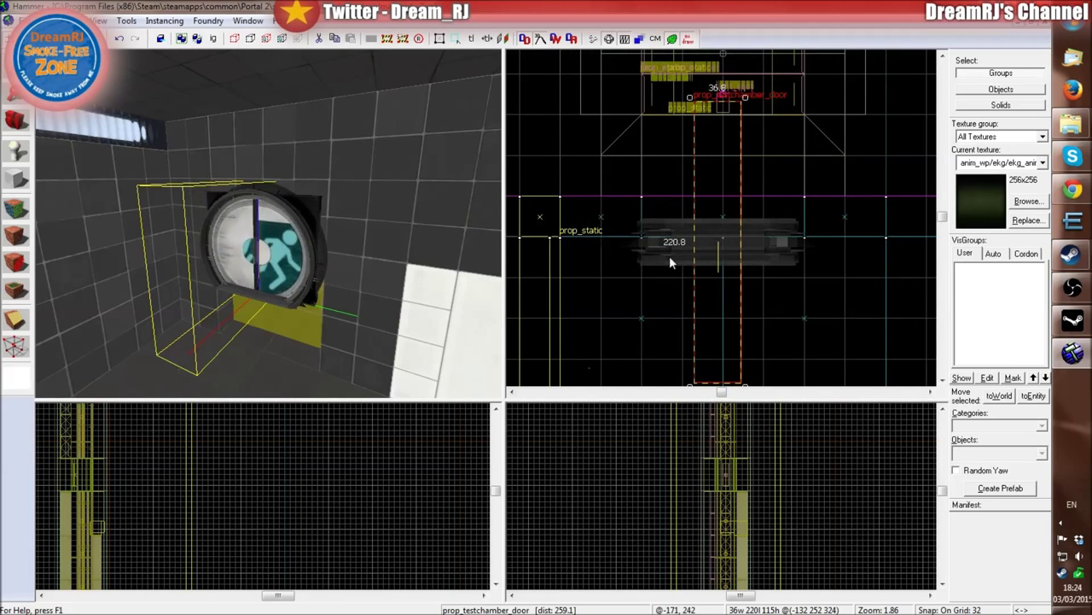
{"action": "scroll", "coordinate": [678, 231], "scroll_direction": "up", "scroll_amount": 4}
{"action": "left_click", "coordinate": [681, 231]}
{"action": "left_click", "coordinate": [317, 237]}
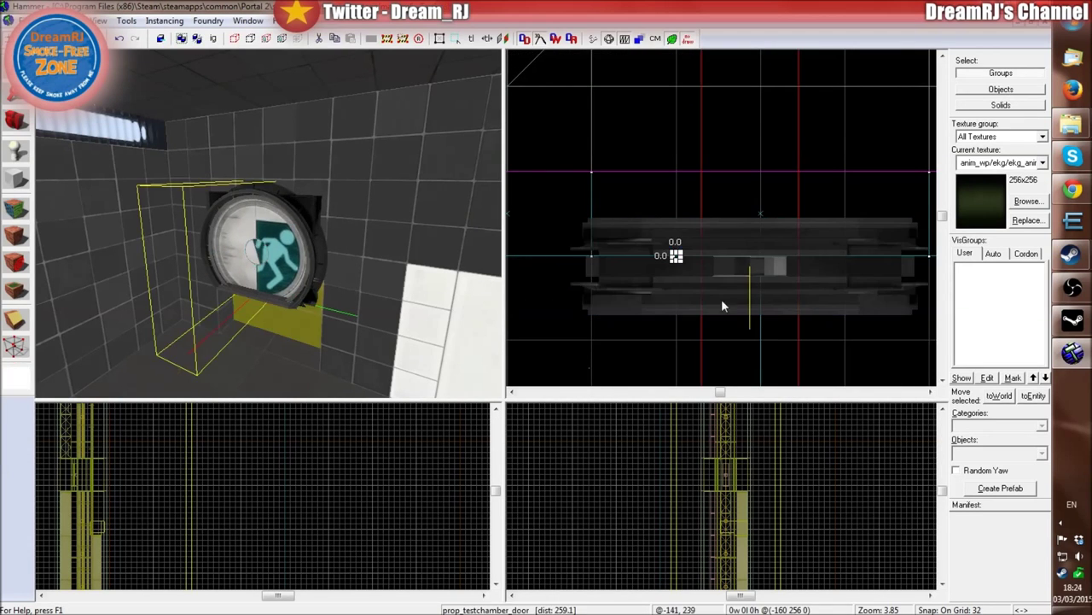
{"action": "left_click", "coordinate": [752, 290]}
{"action": "left_click", "coordinate": [749, 290]}
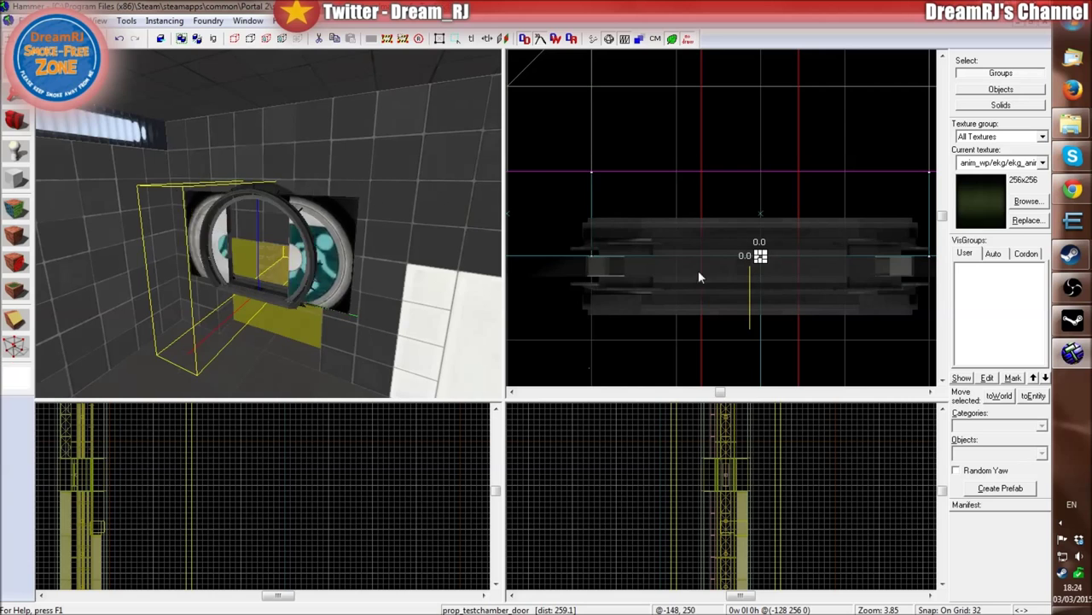
{"action": "key", "text": "Escape"}
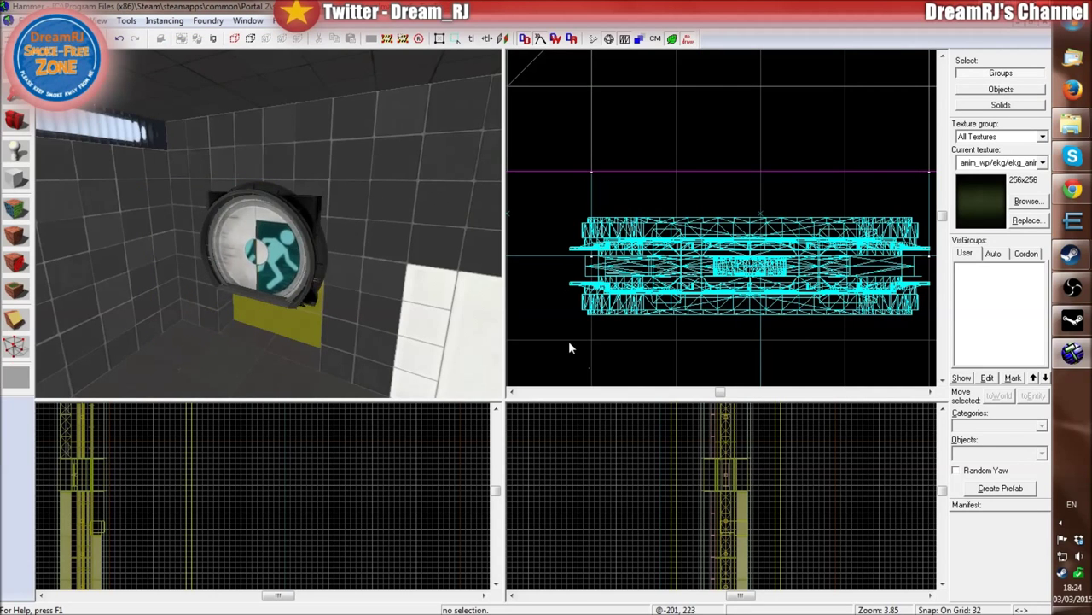
- Reselect the test chamber door and move it in the top view to about -128, 288, centred across the doorway
{"action": "left_click", "coordinate": [265, 223]}
{"action": "left_click", "coordinate": [747, 307]}
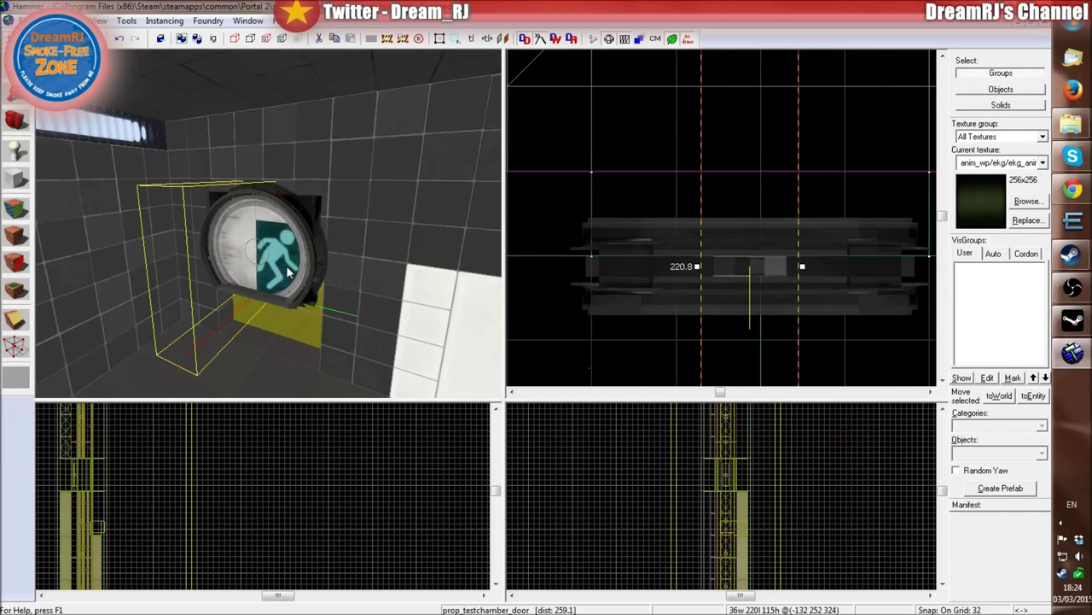
{"action": "left_click_drag", "start_coordinate": [747, 308], "coordinate": [751, 188]}
- Set the grid snap to 16, measure the wall thickness and move the door to -128, 272 in the middle of the wall
{"action": "key", "text": "["}
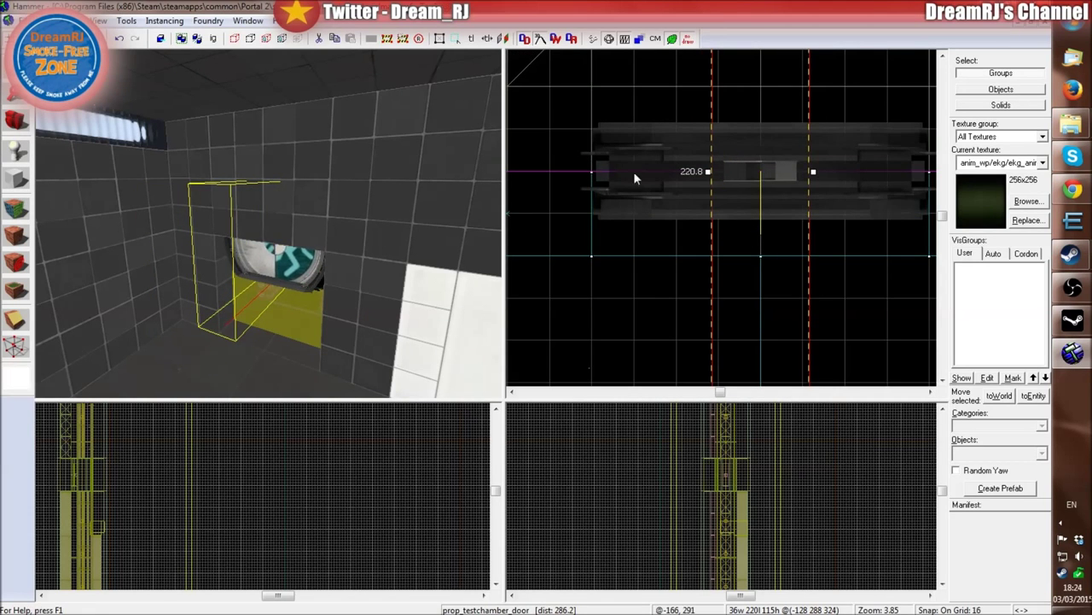
{"action": "key", "text": "Escape"}
{"action": "left_click_drag", "start_coordinate": [677, 207], "coordinate": [676, 225]}
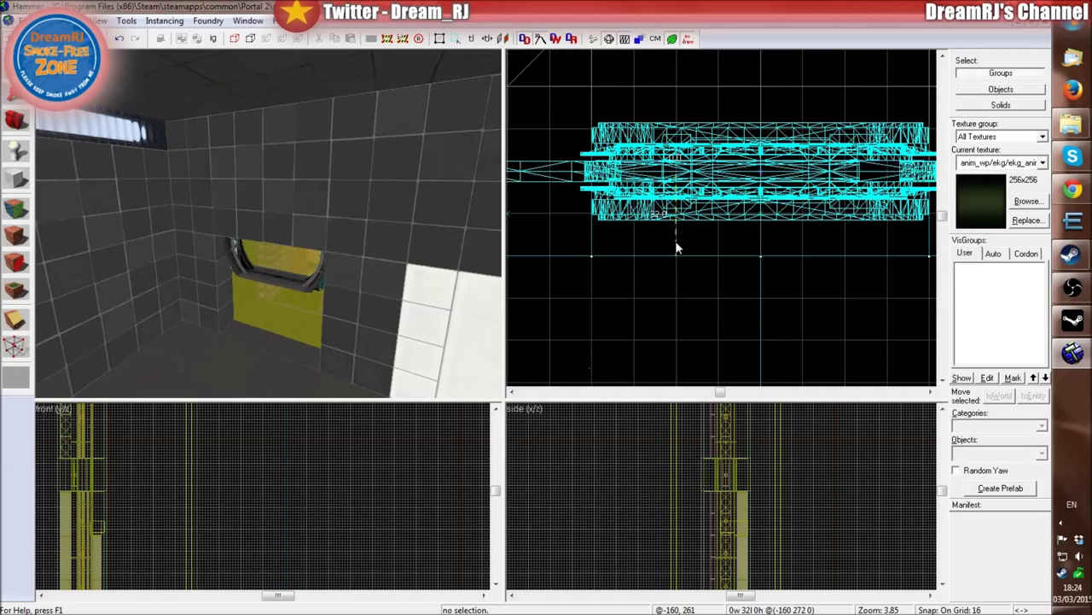
{"action": "left_click", "coordinate": [292, 279]}
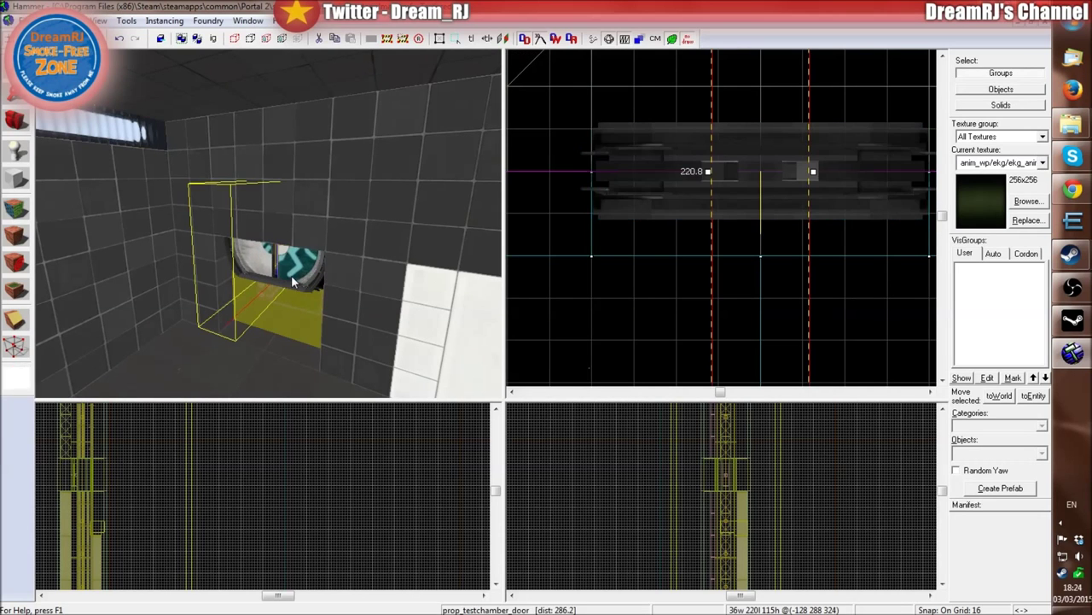
{"action": "left_click_drag", "start_coordinate": [757, 156], "coordinate": [757, 199]}
{"action": "scroll", "coordinate": [691, 210], "scroll_direction": "down", "scroll_amount": 1}
{"action": "scroll", "coordinate": [862, 195], "scroll_direction": "up", "scroll_amount": 2}
{"action": "scroll", "coordinate": [862, 194], "scroll_direction": "down", "scroll_amount": 2}
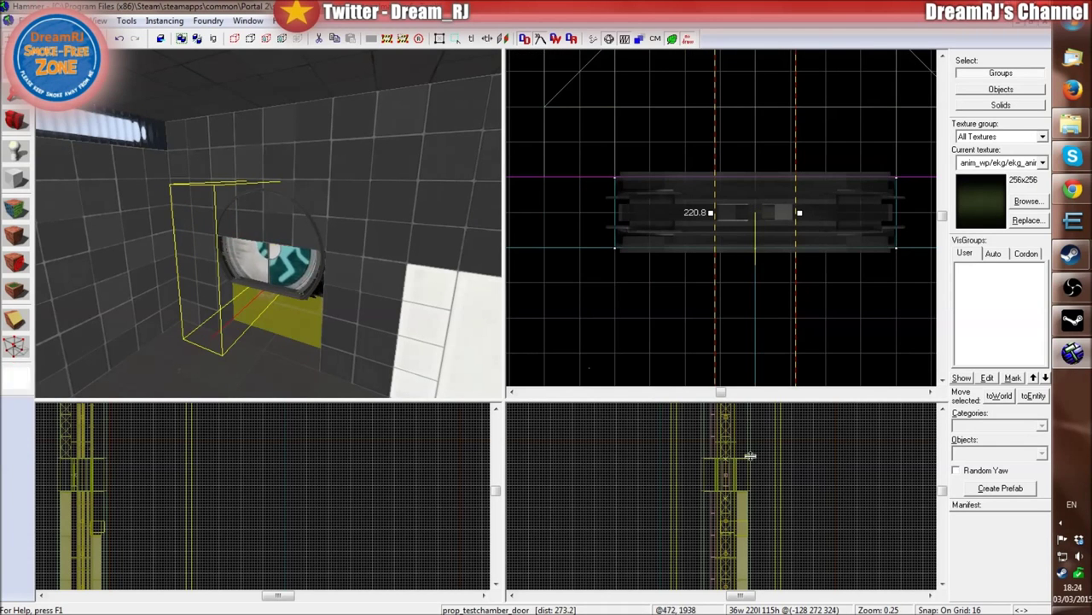
- Lower the door in the front view to a centre height of 250 so its base sits on the floor
{"action": "key", "text": "w"}
{"action": "key", "text": "z"}
{"action": "scroll", "coordinate": [232, 522], "scroll_direction": "up", "scroll_amount": 5}
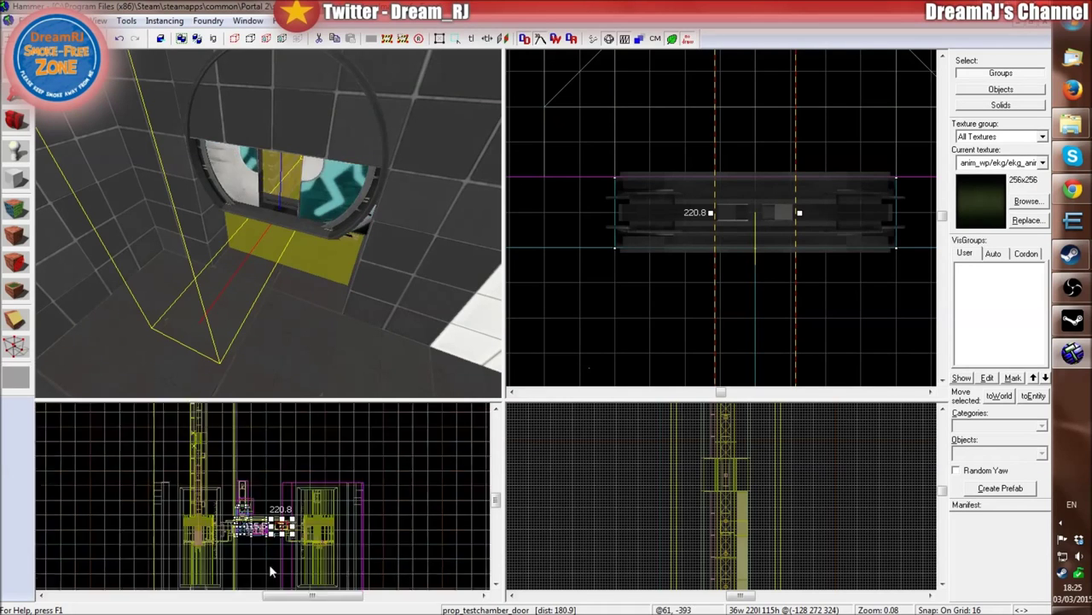
{"action": "scroll", "coordinate": [279, 504], "scroll_direction": "up", "scroll_amount": 8}
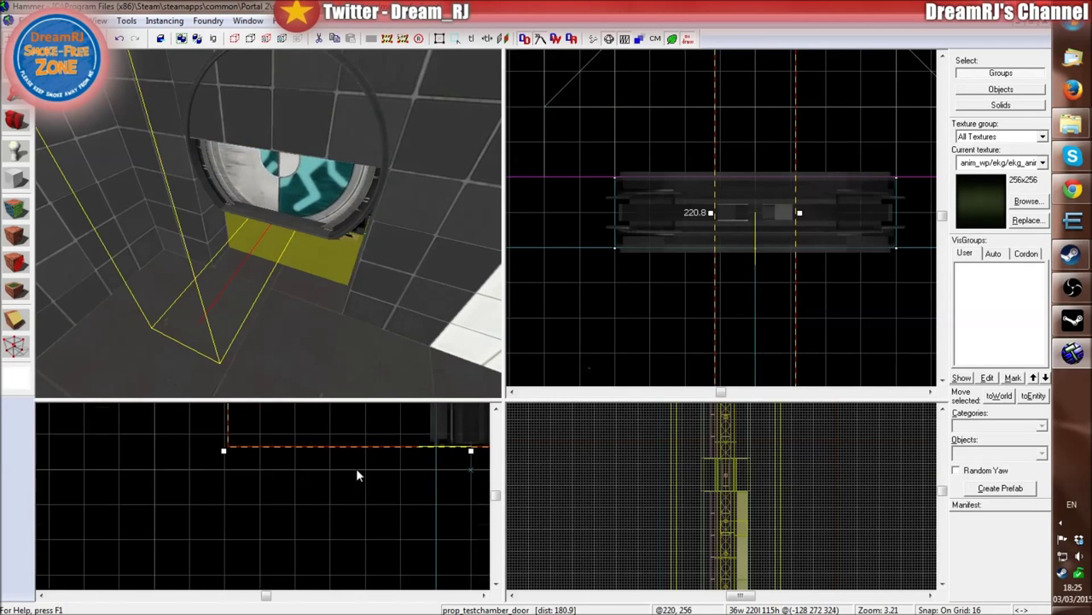
{"action": "left_click_drag", "start_coordinate": [419, 438], "coordinate": [407, 502]}
{"action": "scroll", "coordinate": [393, 515], "scroll_direction": "up", "scroll_amount": 10}
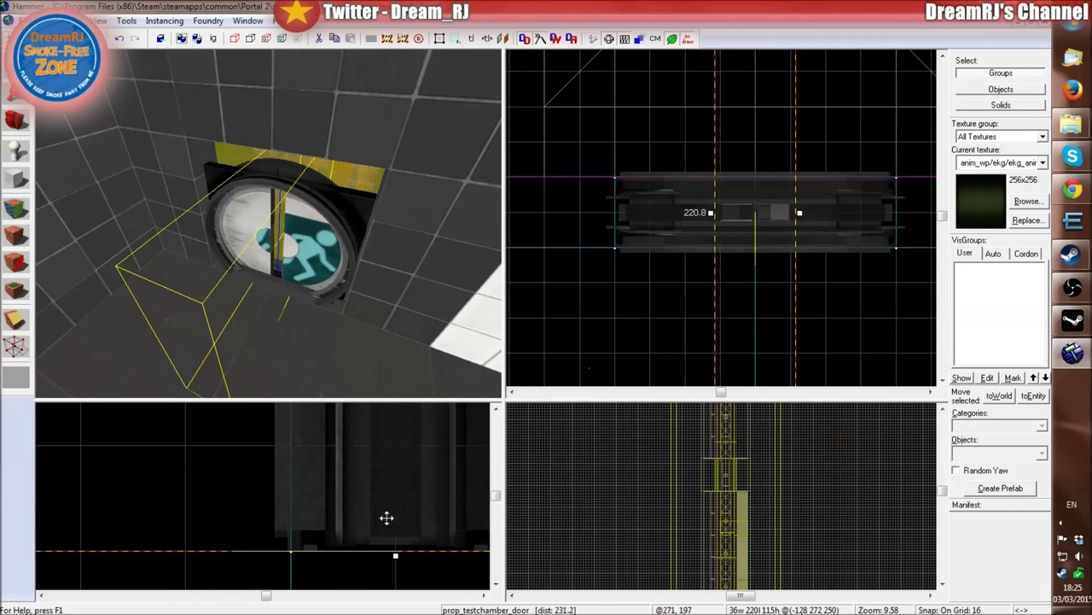
- Examine the door's base and frame against the floor and doorway opening in the 3D view
{"action": "key", "text": "w"}
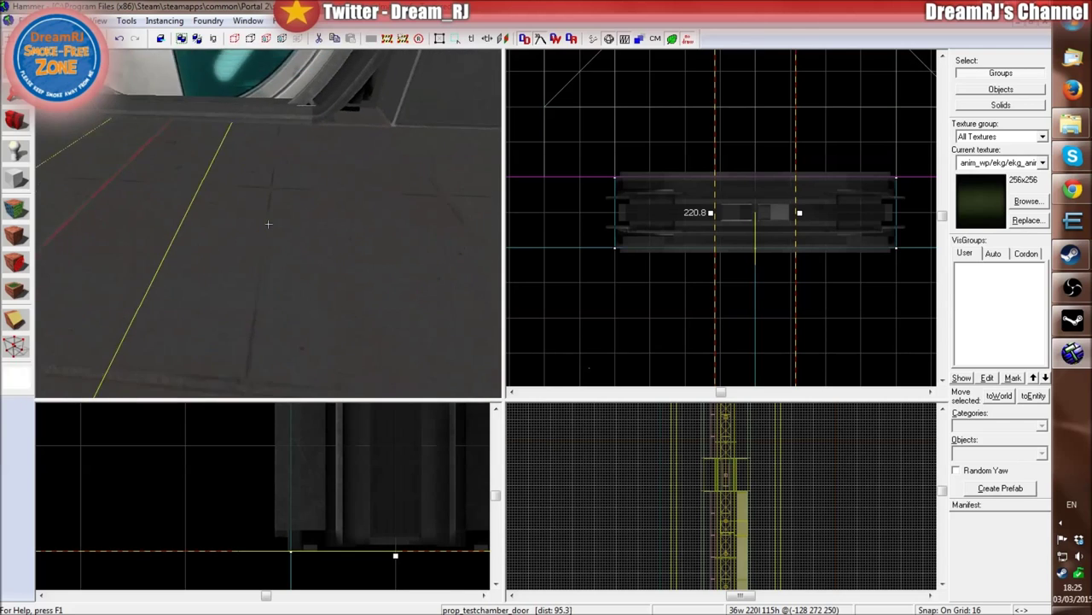
{"action": "key", "text": "w"}
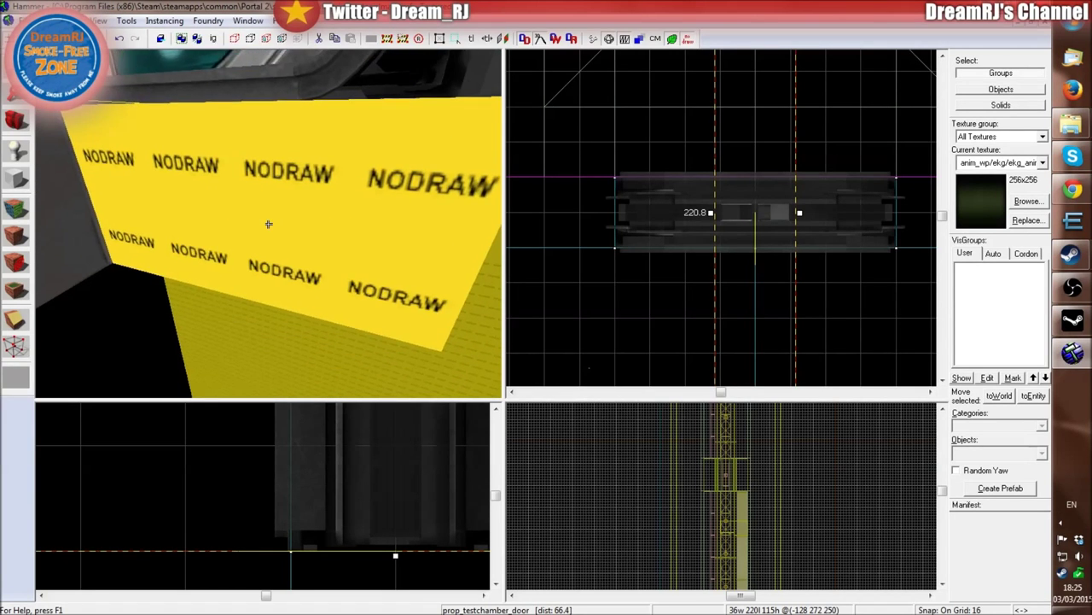
{"action": "key", "text": "s"}
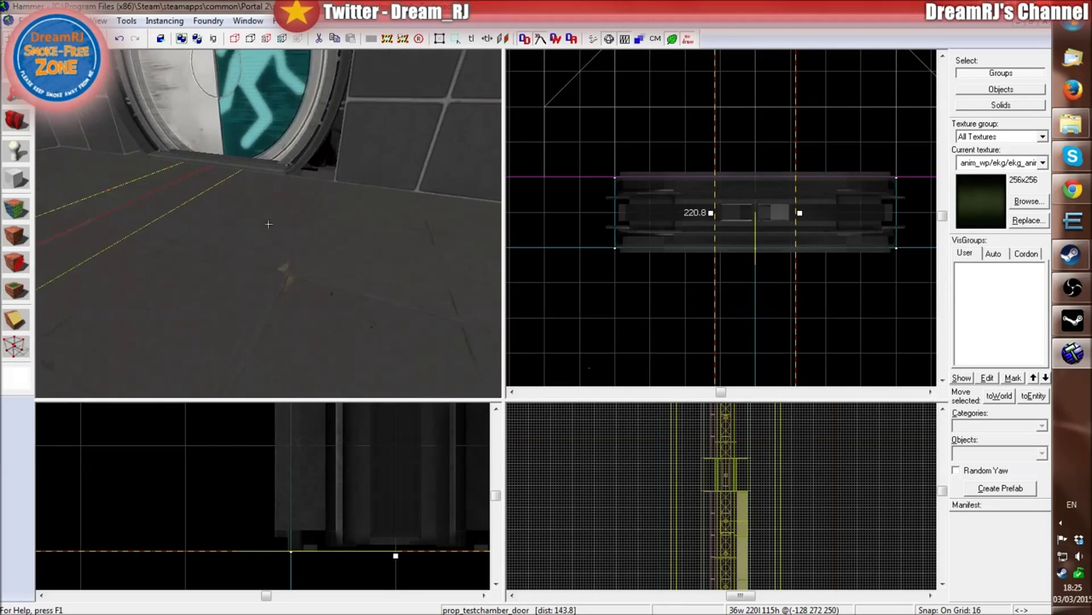
{"action": "key", "text": "z"}
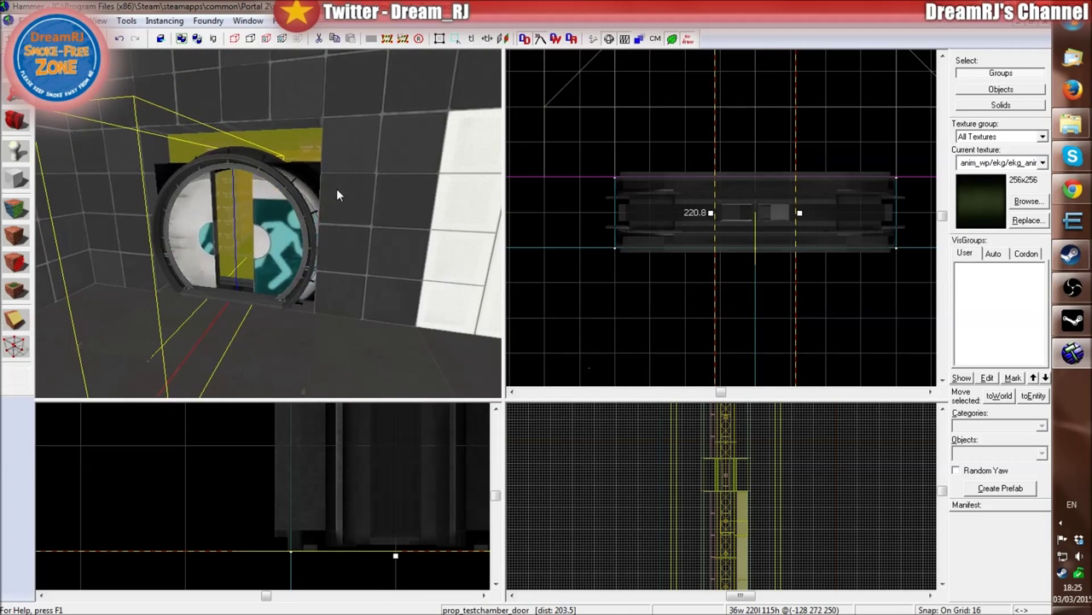
{"action": "key", "text": "z"}
{"action": "key", "text": "w"}
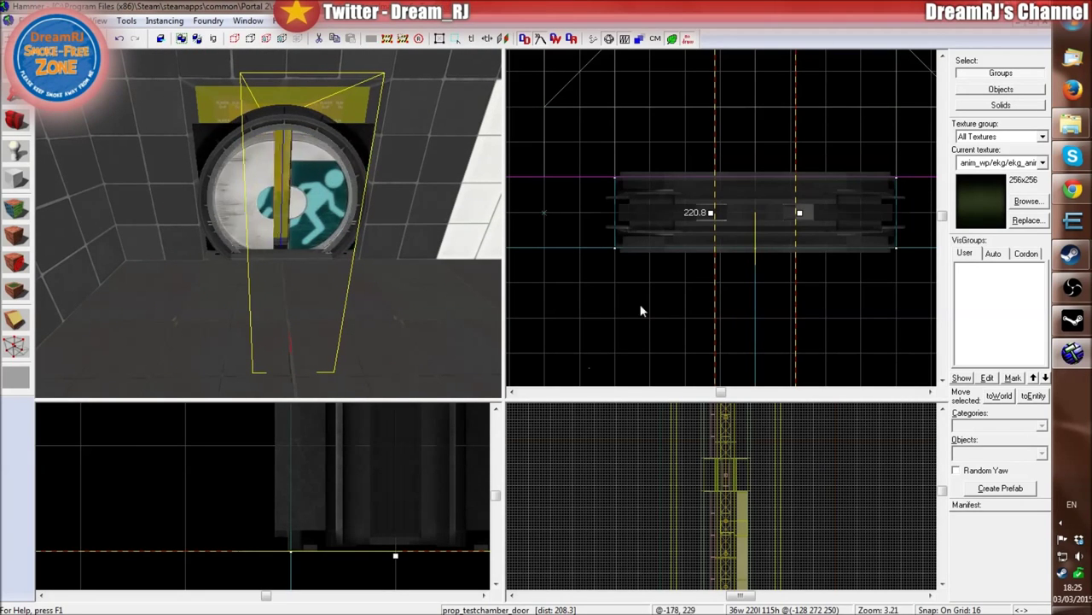
- Deselect the test chamber door and place a func_instance entity on the wall beside the doorway
{"action": "left_click", "coordinate": [580, 326]}
{"action": "key", "text": "z"}
{"action": "key", "text": "s"}
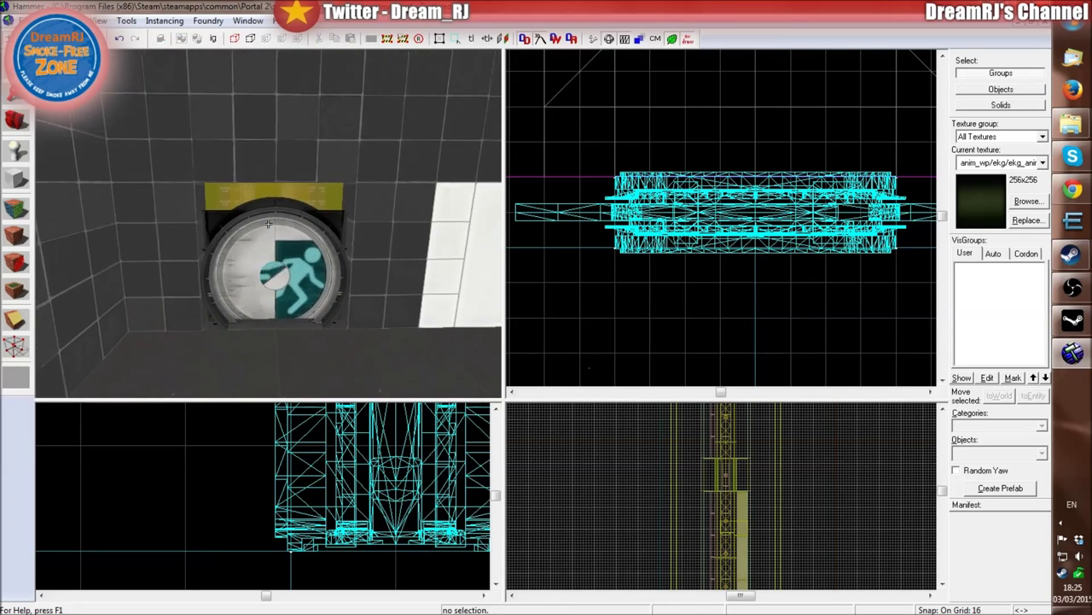
{"action": "key", "text": "w"}
{"action": "key", "text": "z"}
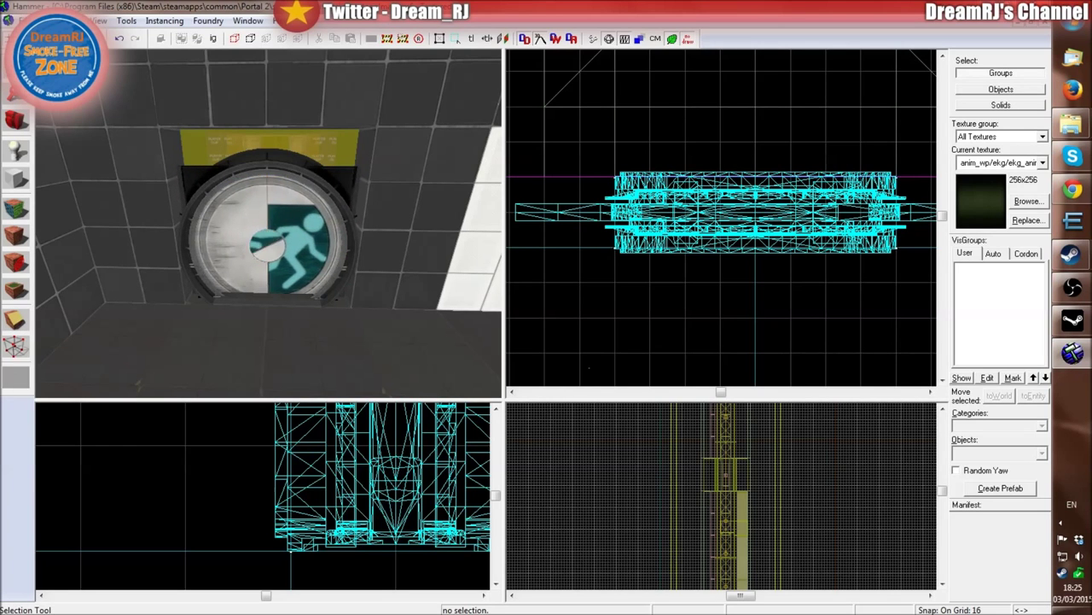
{"action": "left_click", "coordinate": [18, 151]}
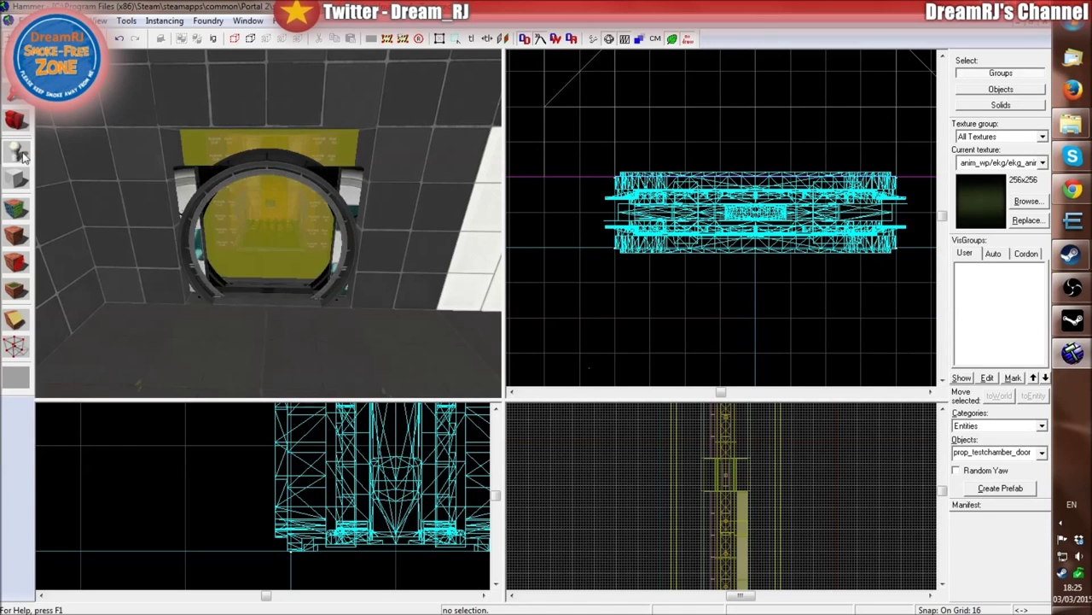
{"action": "left_click", "coordinate": [966, 452]}
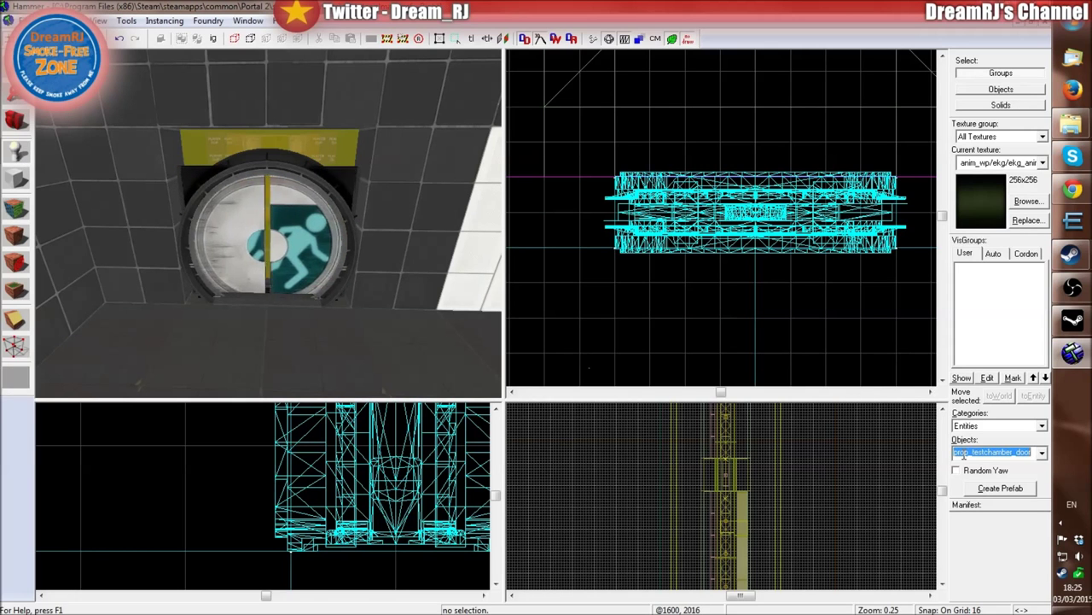
{"action": "type", "text": "func_"}
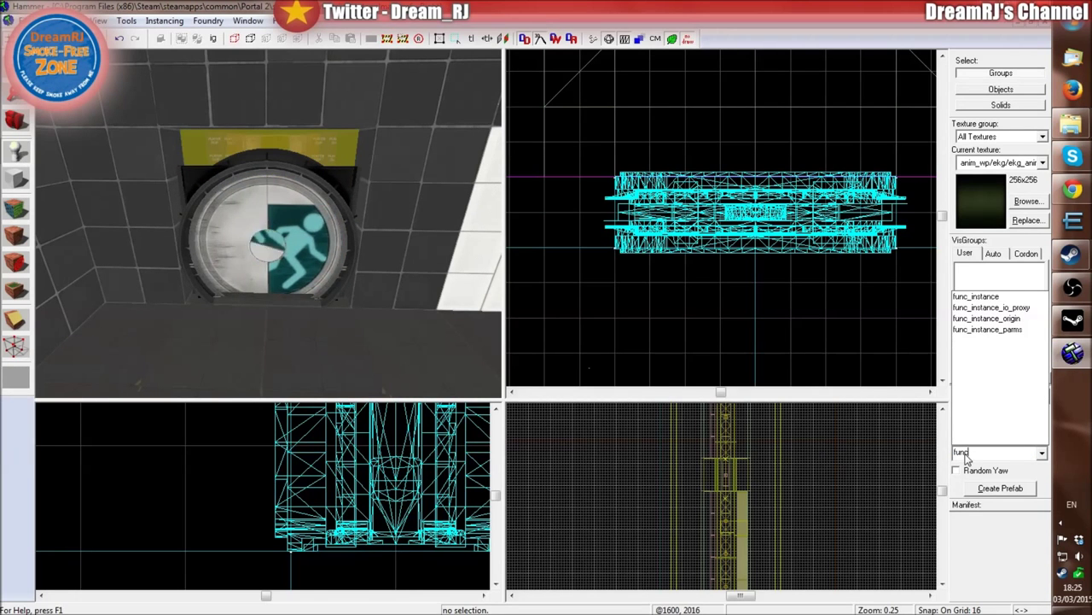
{"action": "type", "text": "instance"}
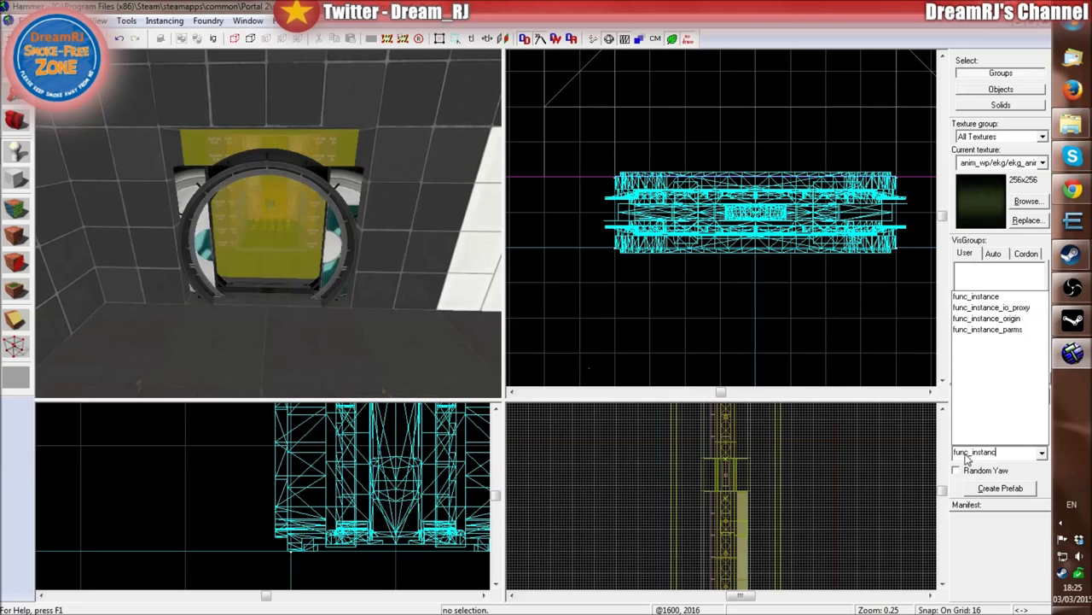
{"action": "left_click", "coordinate": [987, 298]}
{"action": "left_click", "coordinate": [147, 209]}
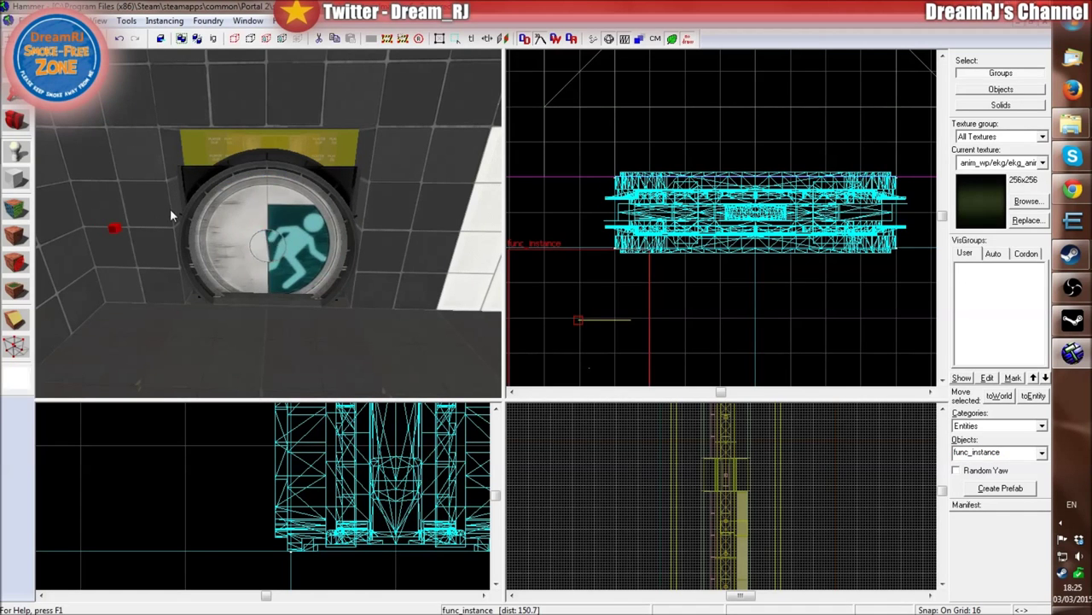
- Select the new func_instance, open its properties and start browsing for its VMF file
{"action": "left_click", "coordinate": [15, 65]}
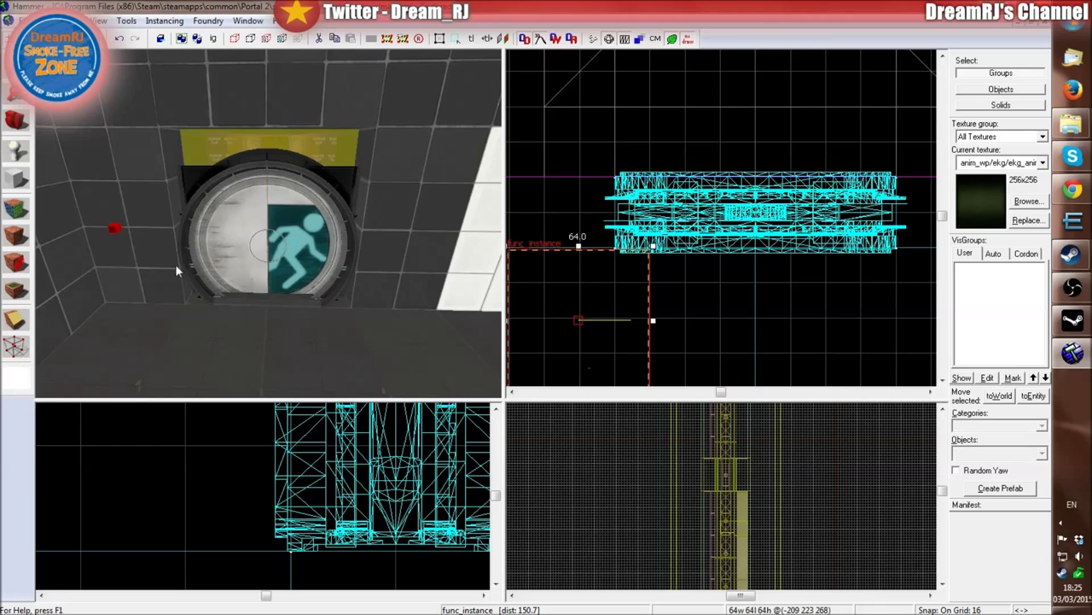
{"action": "left_click", "coordinate": [113, 228]}
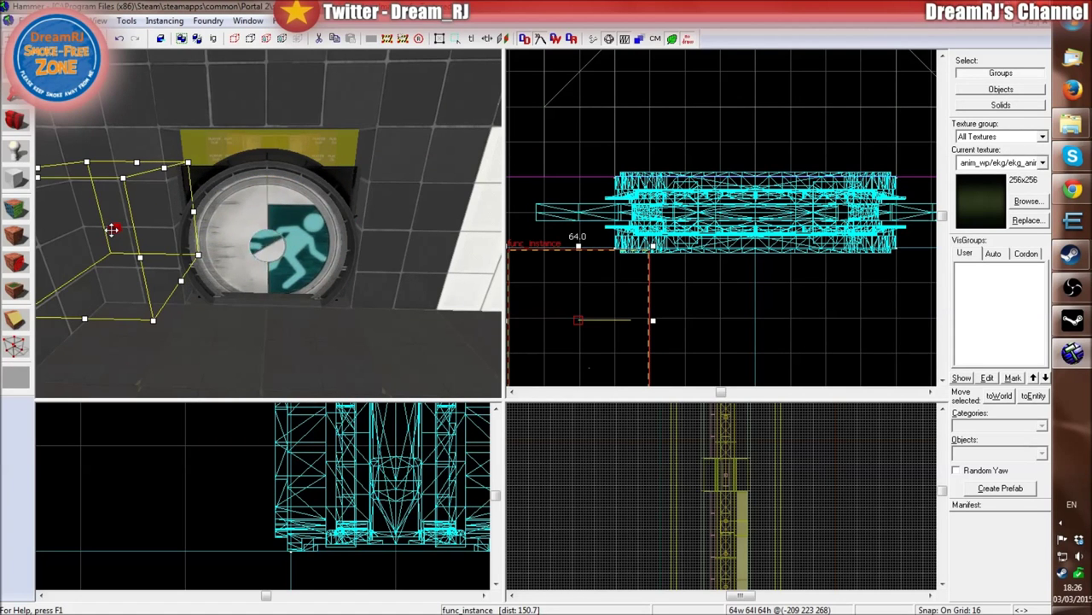
{"action": "left_click", "coordinate": [112, 220]}
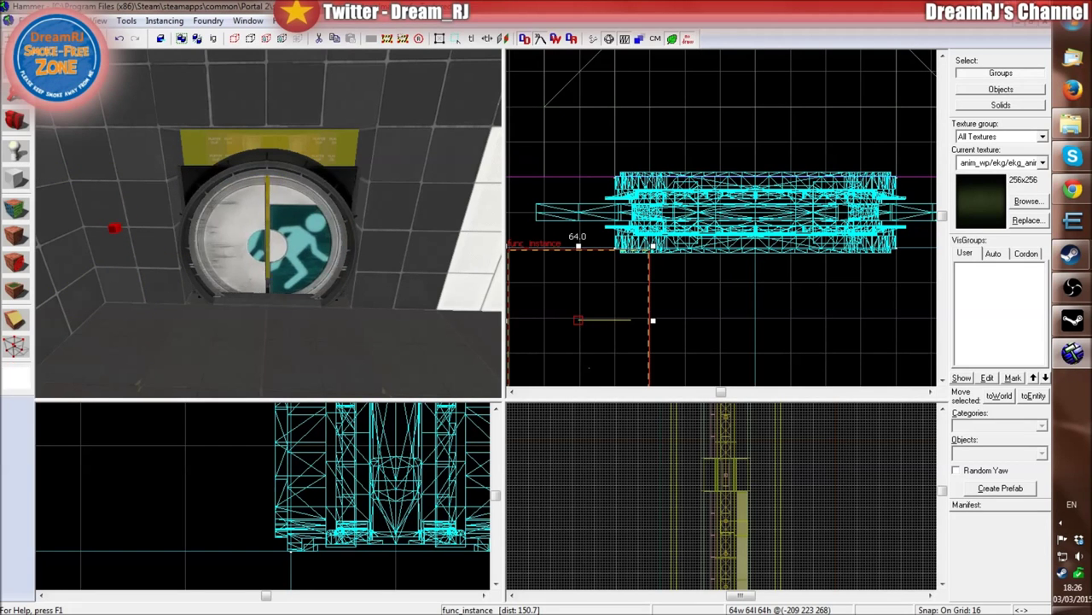
{"action": "left_click", "coordinate": [119, 224]}
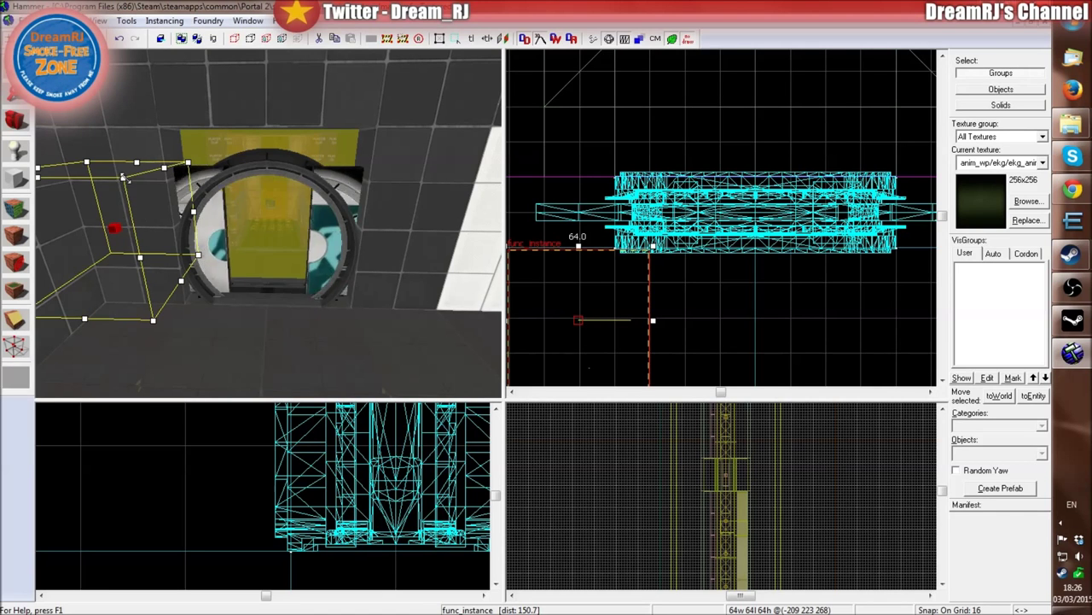
{"action": "double_click", "coordinate": [115, 227]}
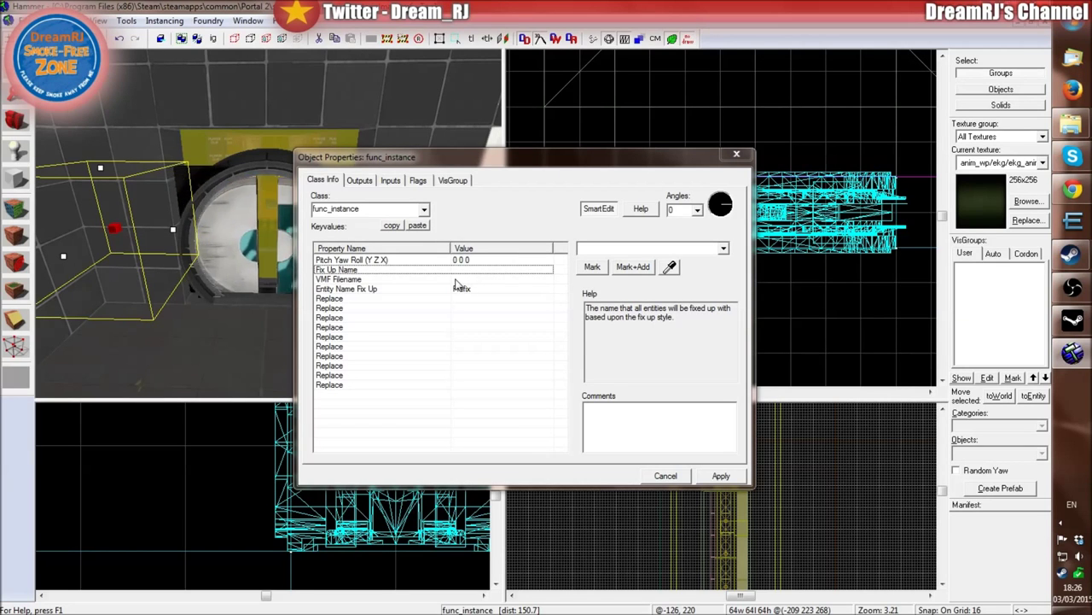
{"action": "left_click", "coordinate": [398, 280]}
{"action": "left_click", "coordinate": [592, 268]}
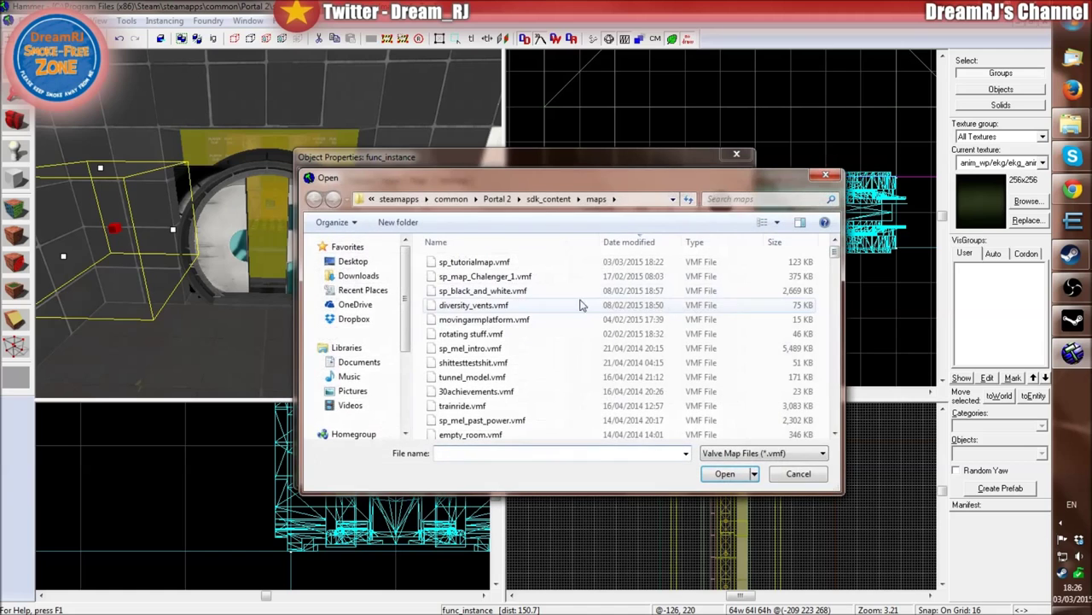
- Browse to the Prefabs folder inside sdk_content\maps\instances
{"action": "left_click", "coordinate": [550, 200]}
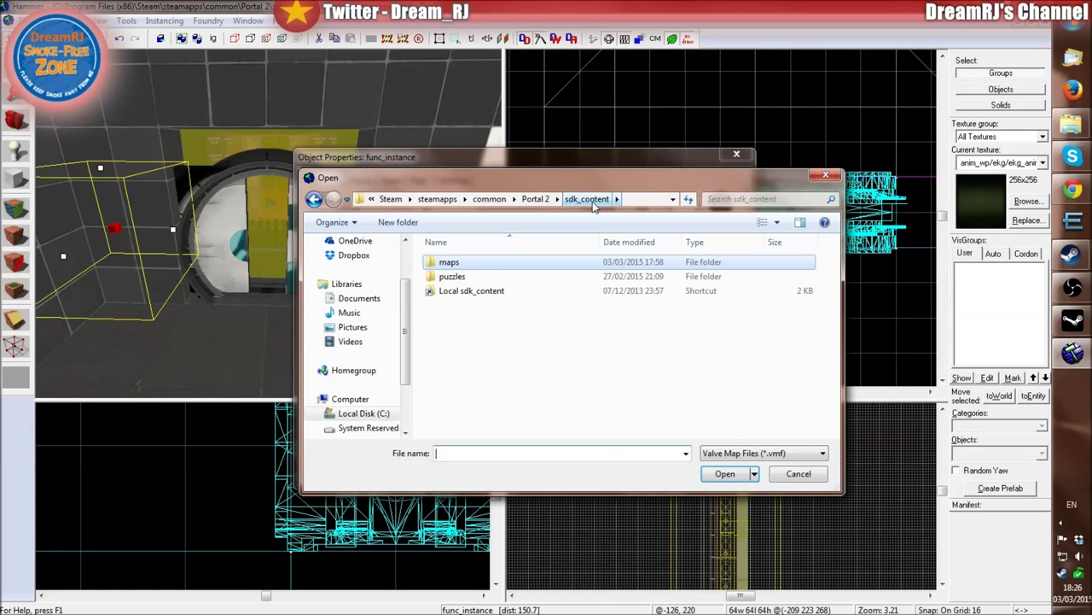
{"action": "double_click", "coordinate": [450, 262]}
{"action": "scroll", "coordinate": [504, 293], "scroll_direction": "down", "scroll_amount": 3}
{"action": "scroll", "coordinate": [503, 293], "scroll_direction": "up", "scroll_amount": 3}
{"action": "left_click", "coordinate": [537, 248]}
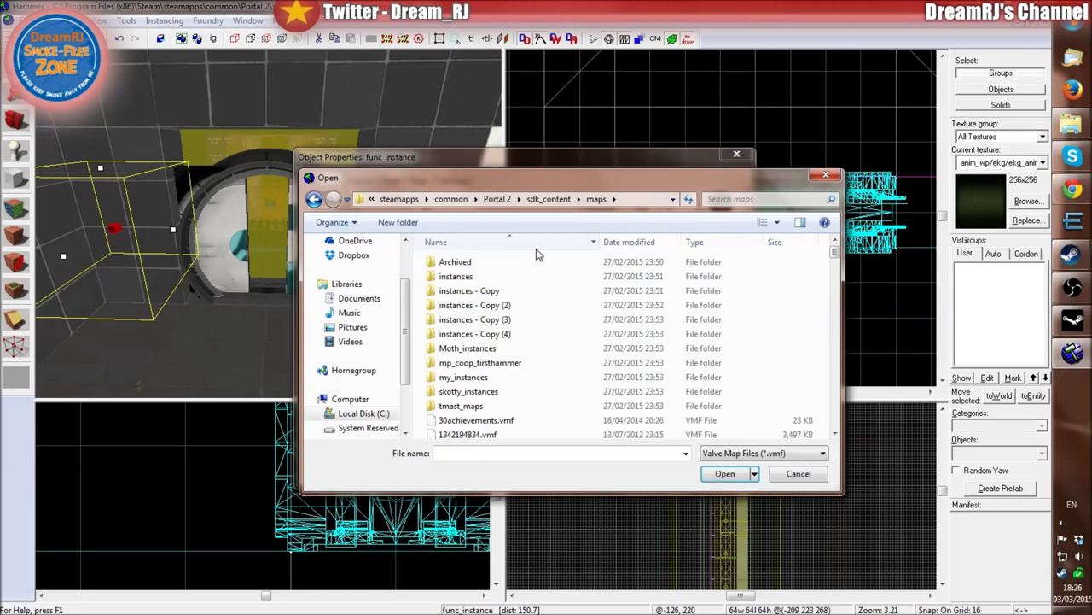
{"action": "double_click", "coordinate": [461, 277]}
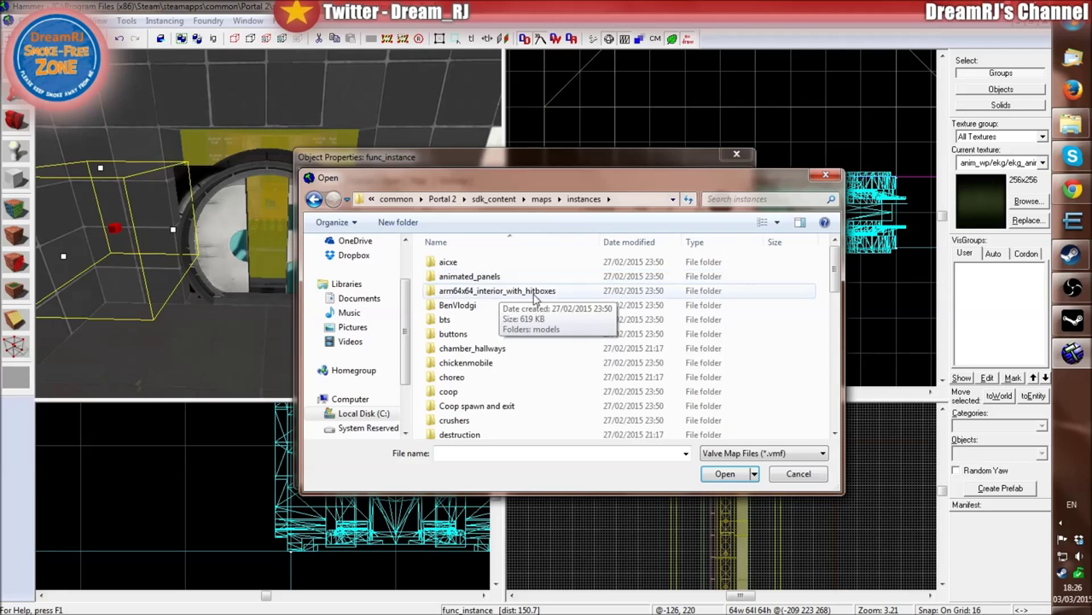
{"action": "scroll", "coordinate": [529, 316], "scroll_direction": "down", "scroll_amount": 3}
{"action": "scroll", "coordinate": [529, 334], "scroll_direction": "down", "scroll_amount": 3}
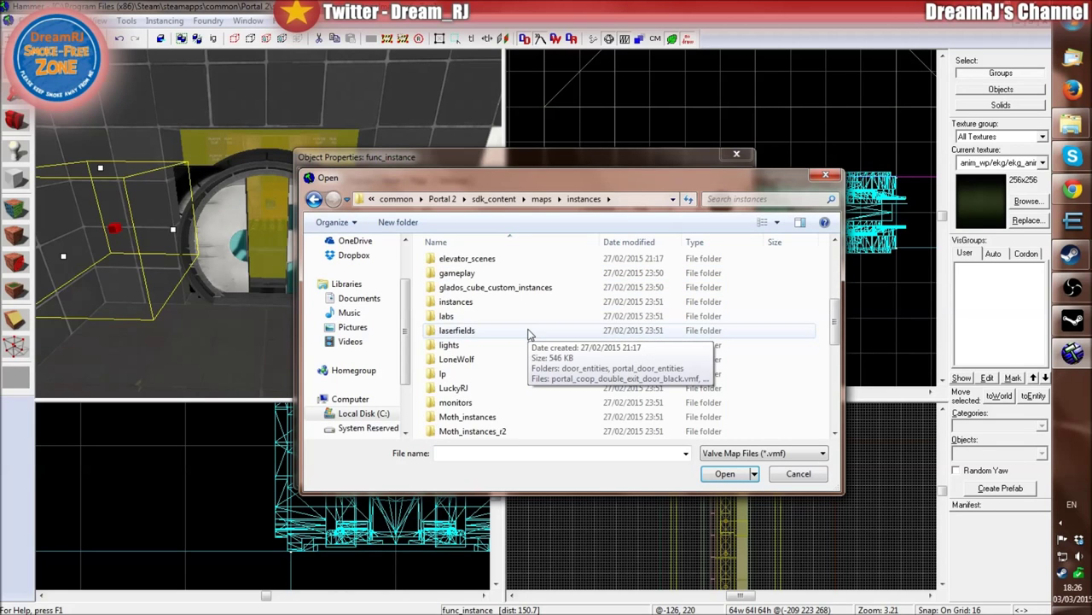
{"action": "scroll", "coordinate": [529, 334], "scroll_direction": "down", "scroll_amount": 1}
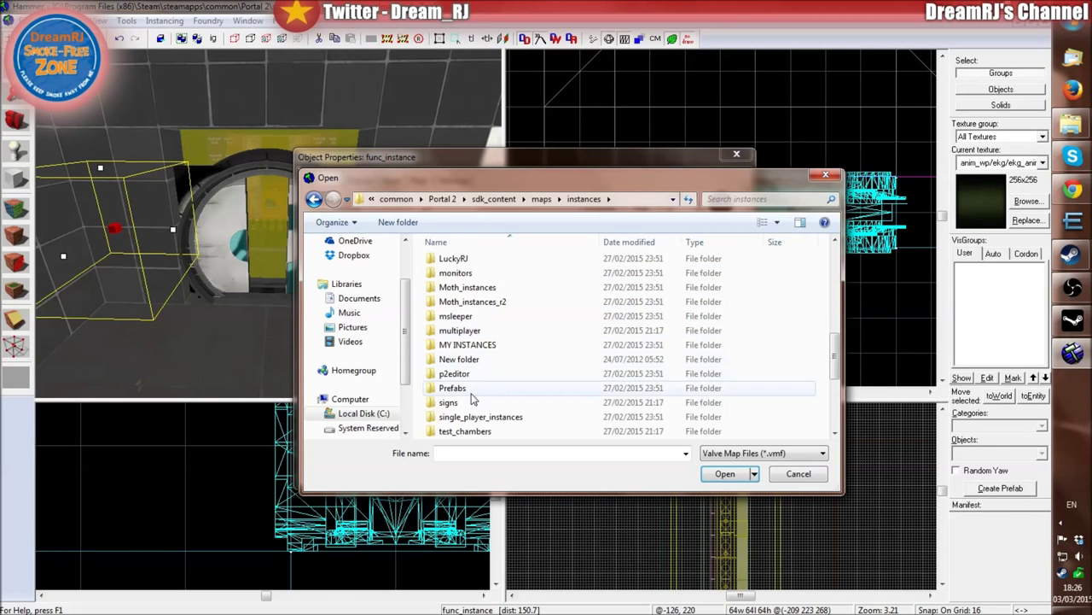
{"action": "double_click", "coordinate": [454, 389]}
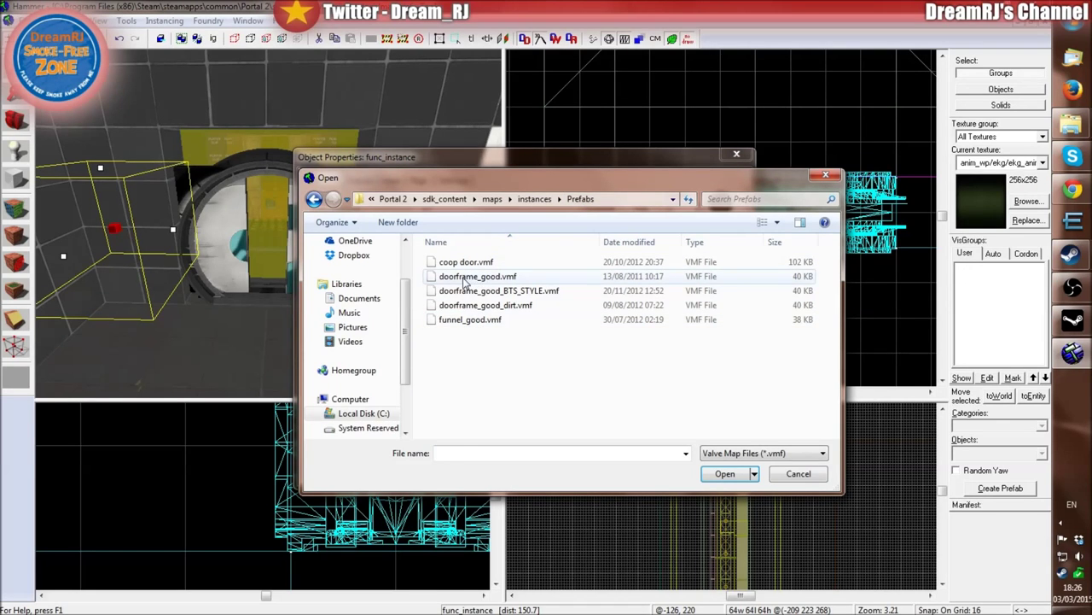
- Set the instance's VMF Filename to instances\prefabs\doorframe_good.vmf, apply it and close the properties
{"action": "left_click", "coordinate": [465, 278]}
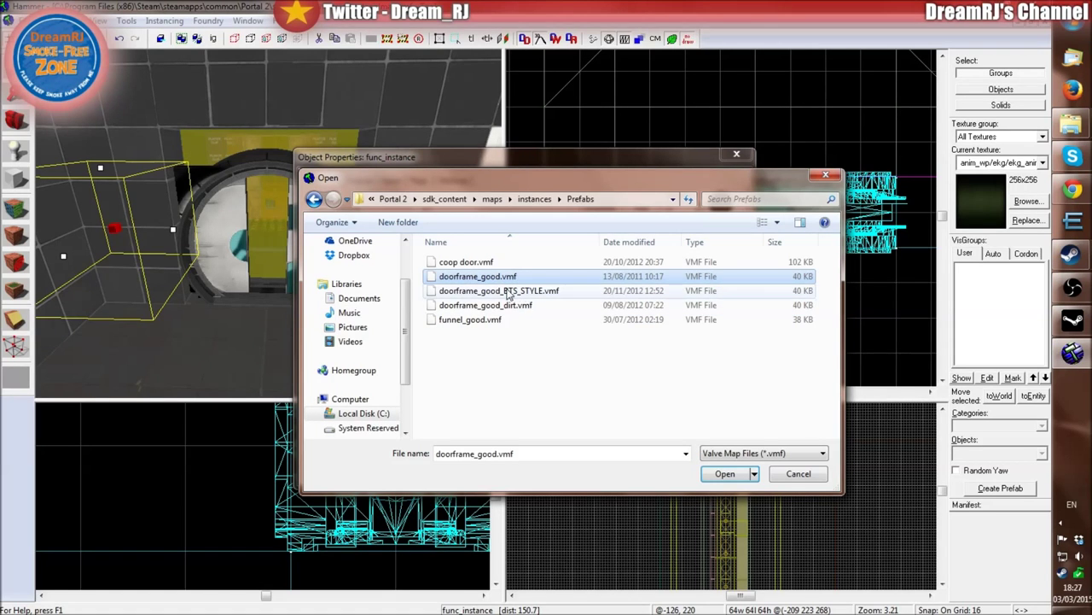
{"action": "left_click", "coordinate": [742, 474]}
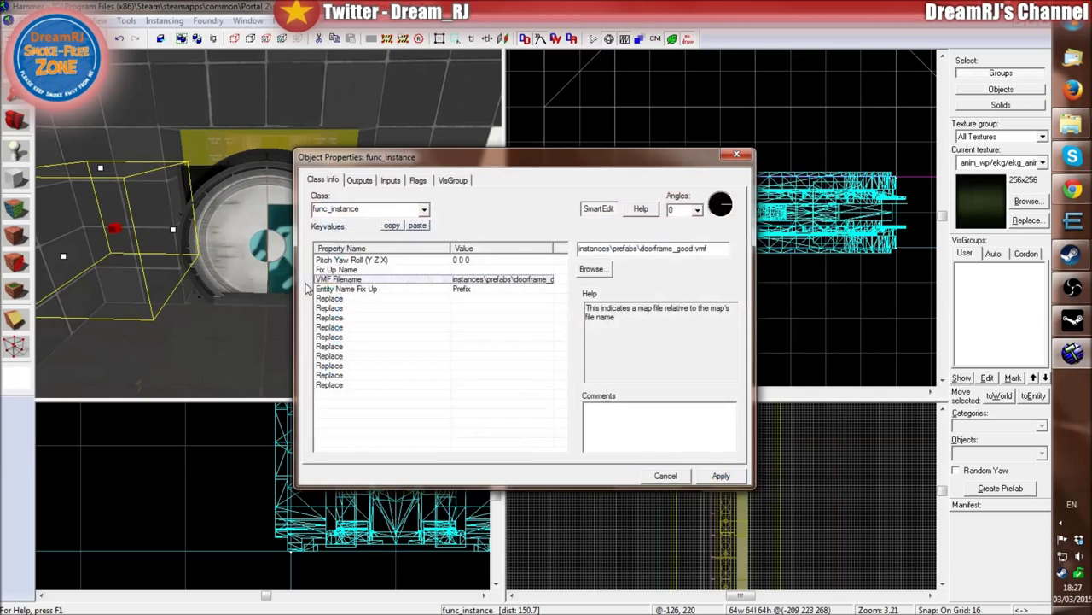
{"action": "left_click", "coordinate": [721, 475]}
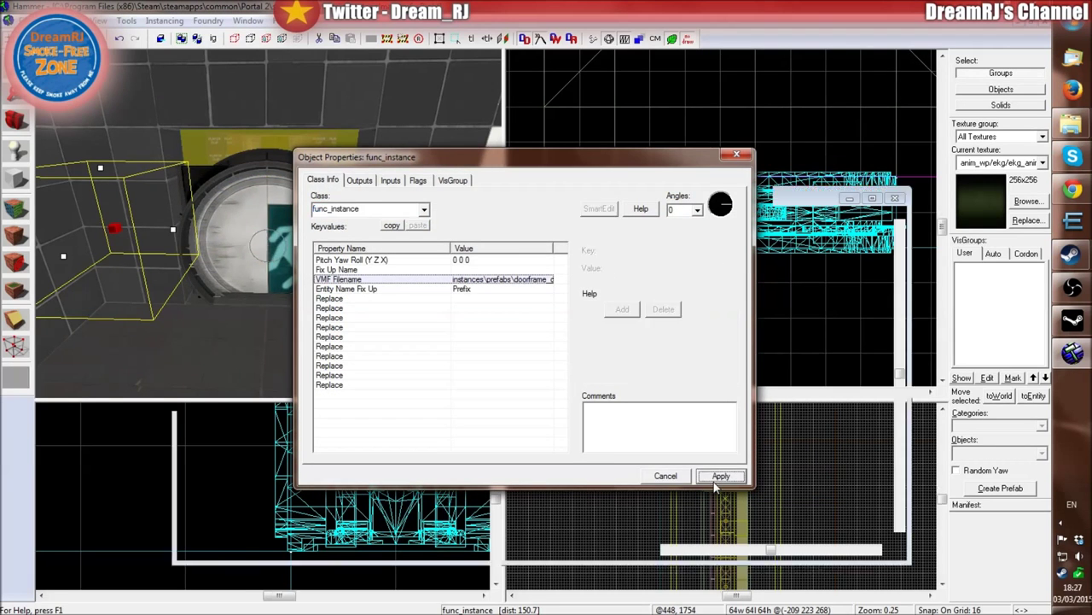
{"action": "left_click", "coordinate": [665, 476]}
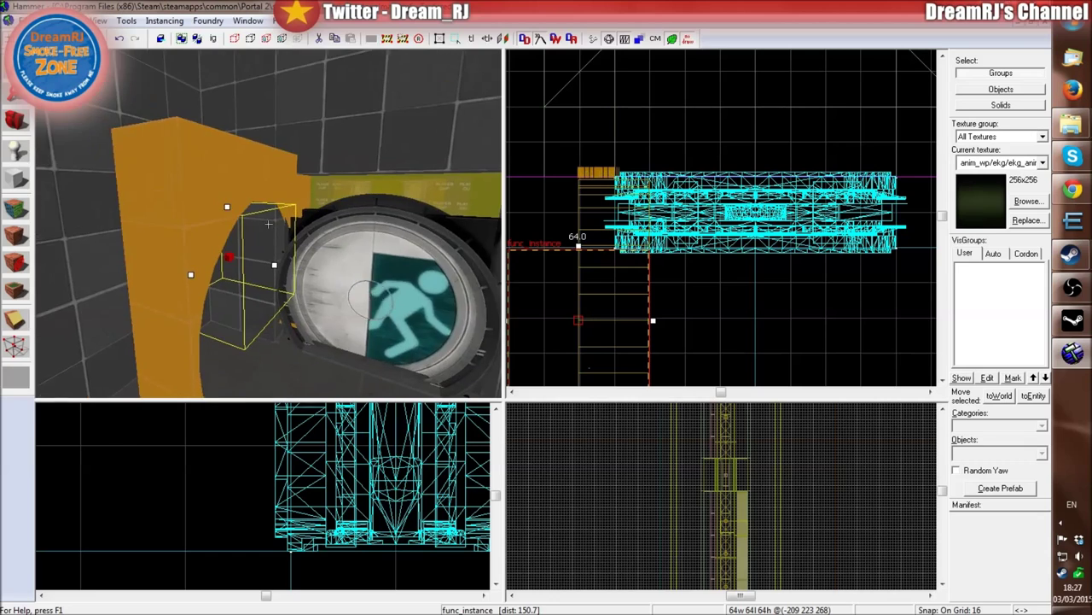
- Rotate the door frame instance 90 degrees in the top view and move it to -128, 271 over the door
{"action": "scroll", "coordinate": [700, 226], "scroll_direction": "down", "scroll_amount": 2}
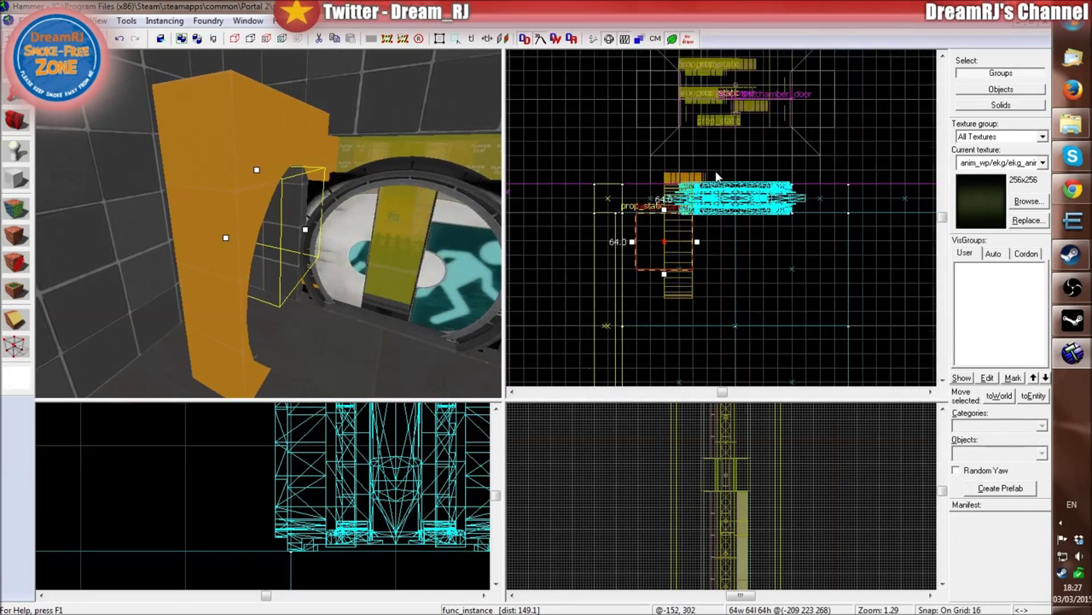
{"action": "left_click", "coordinate": [734, 226]}
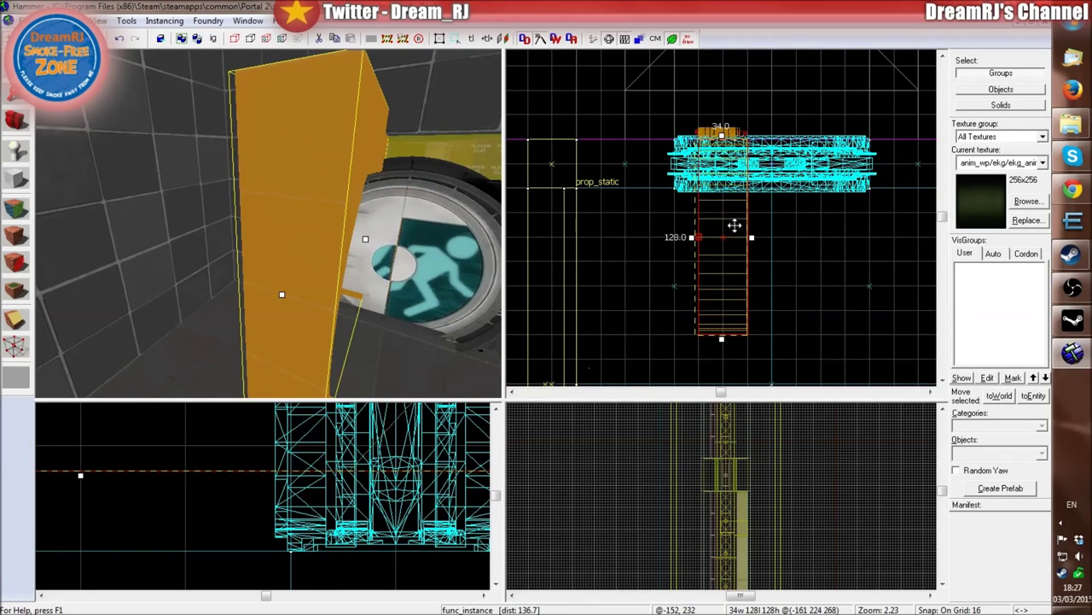
{"action": "key", "text": "shift+v"}
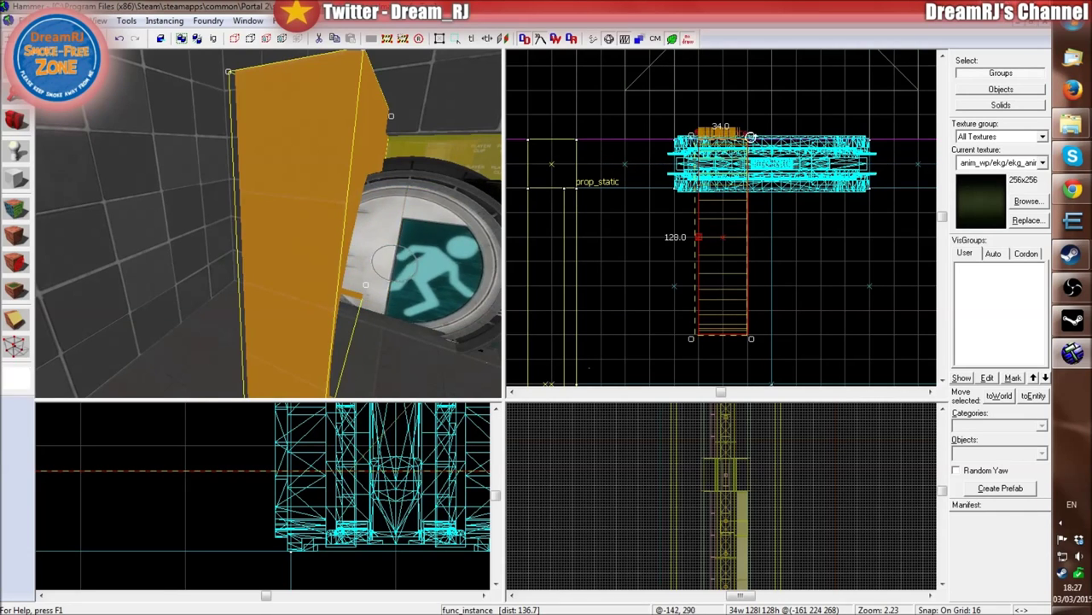
{"action": "mouse_move", "coordinate": [750, 136]}
{"action": "left_mouse_down"}
{"action": "mouse_move", "coordinate": [688, 225]}
{"action": "mouse_move", "coordinate": [674, 220]}
{"action": "mouse_move", "coordinate": [760, 190]}
{"action": "mouse_move", "coordinate": [752, 179]}
{"action": "left_mouse_up"}
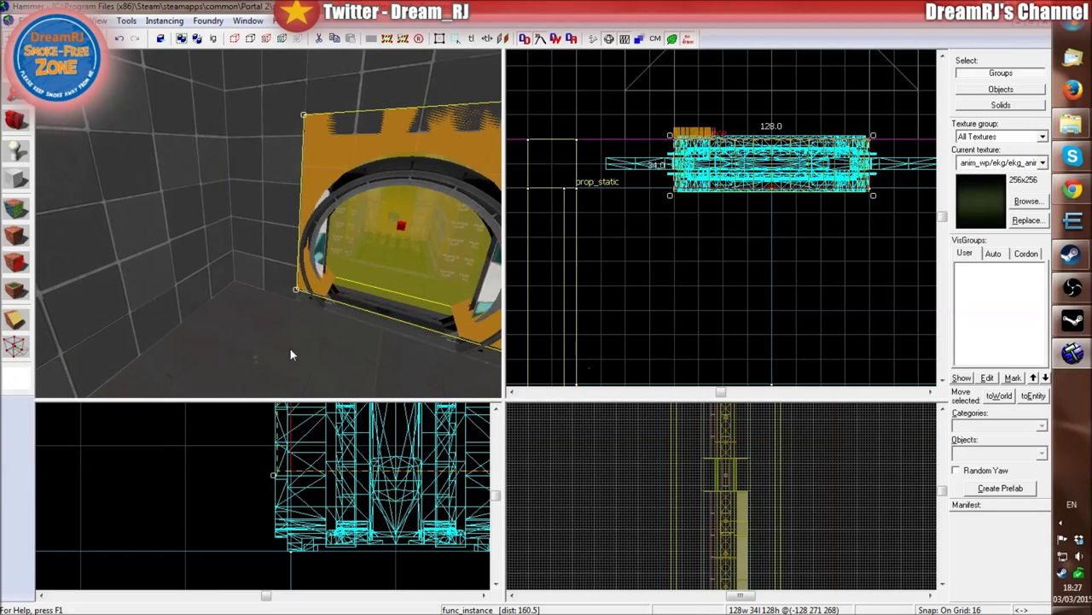
- Lower the door frame in the front view to a centre height of 256 so its base sits on the floor
{"action": "scroll", "coordinate": [248, 505], "scroll_direction": "down", "scroll_amount": 6}
{"action": "scroll", "coordinate": [292, 489], "scroll_direction": "up", "scroll_amount": 4}
{"action": "left_click_drag", "start_coordinate": [293, 491], "coordinate": [293, 505]}
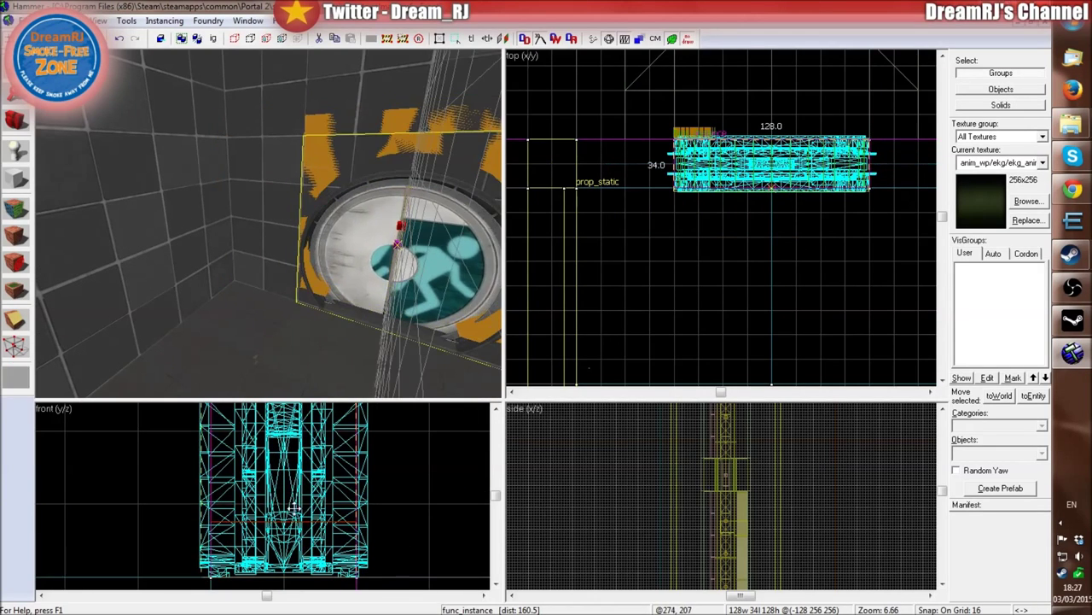
{"action": "scroll", "coordinate": [292, 512], "scroll_direction": "up", "scroll_amount": 6}
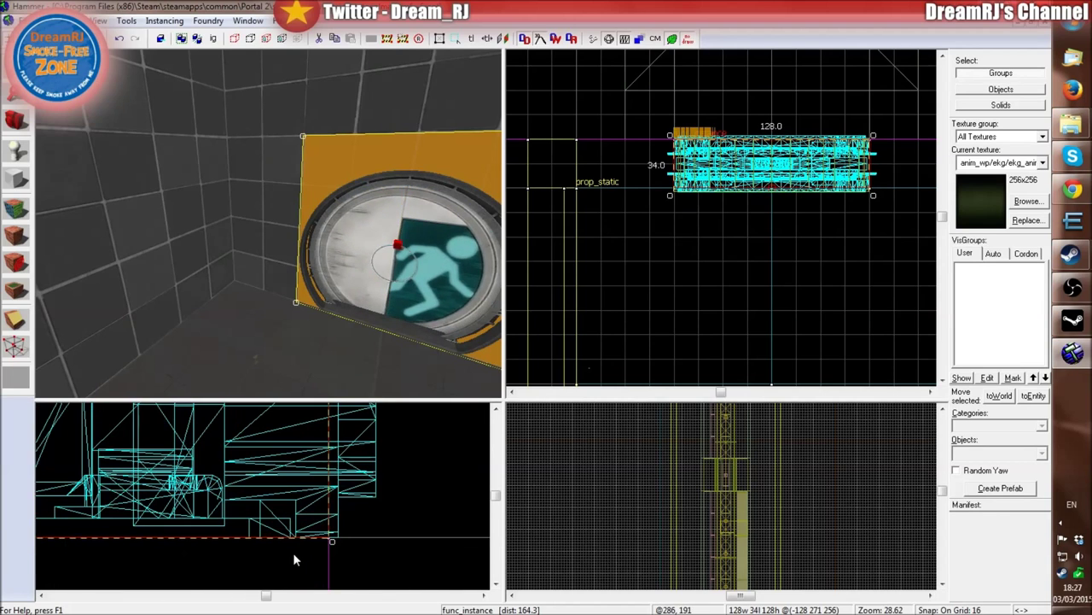
{"action": "scroll", "coordinate": [314, 478], "scroll_direction": "down", "scroll_amount": 4}
- Examine the door frame's edges against the wall, floor and door in the 3D view and deselect the frame
{"action": "key", "text": "z"}
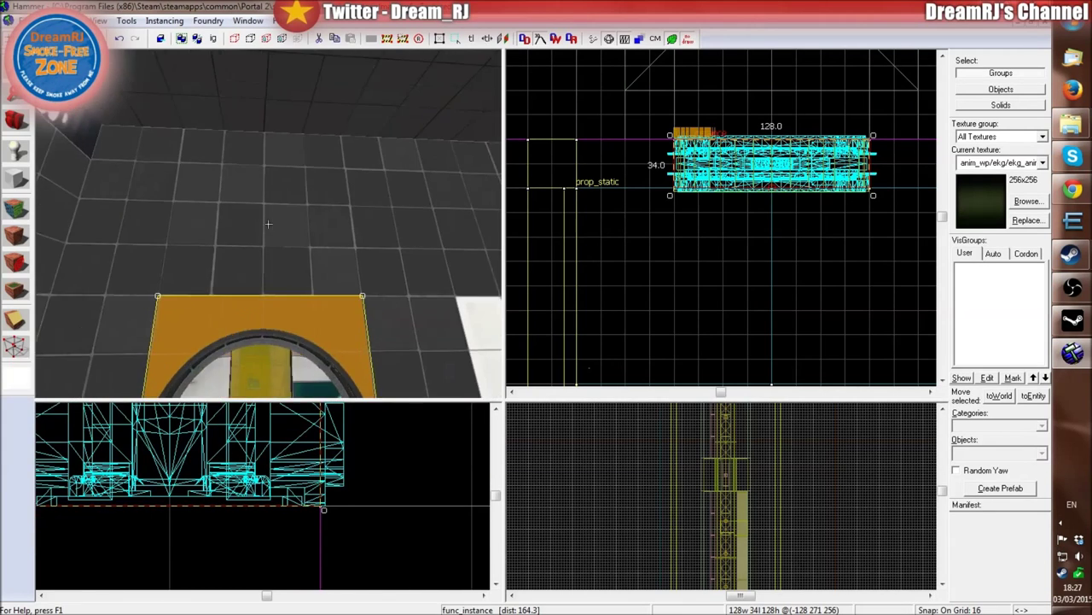
{"action": "key", "text": "w"}
{"action": "key", "text": "a"}
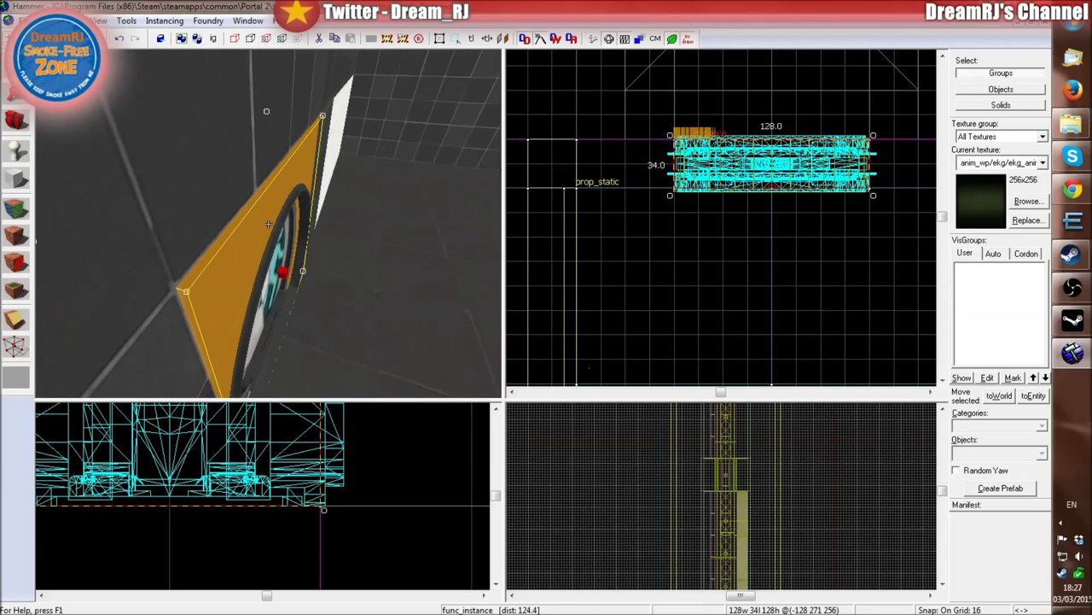
{"action": "key", "text": "w"}
{"action": "key", "text": "w"}
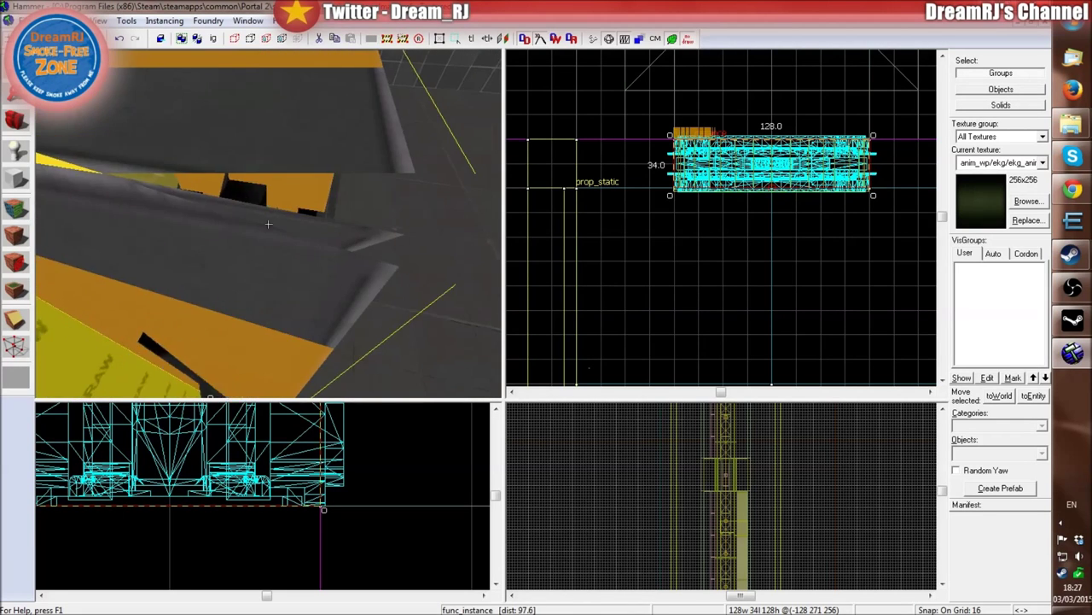
{"action": "key", "text": "d"}
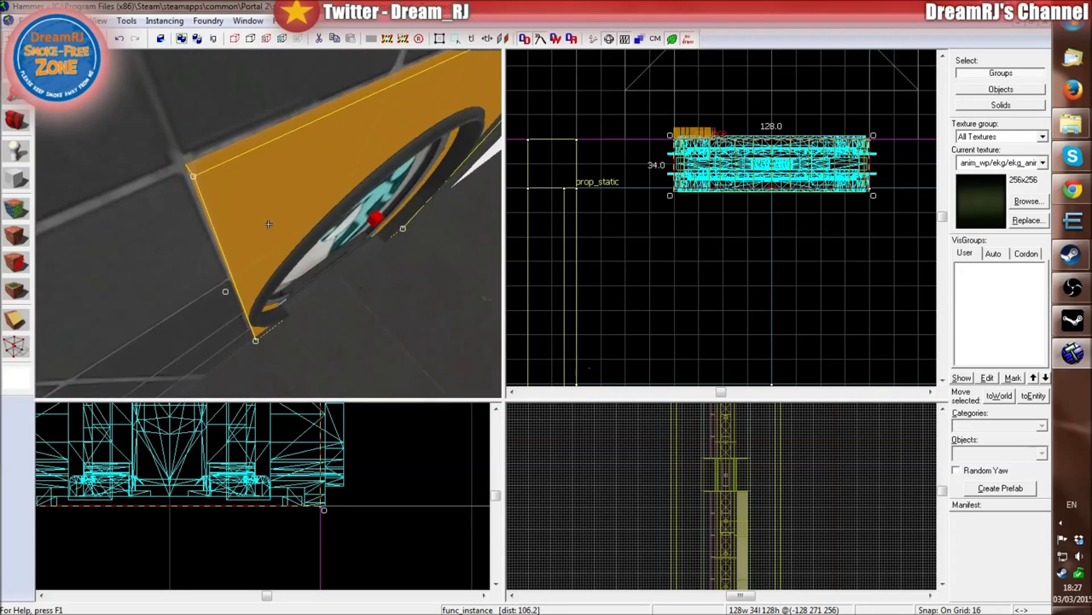
{"action": "key", "text": "s"}
{"action": "key", "text": "w"}
{"action": "key", "text": "z"}
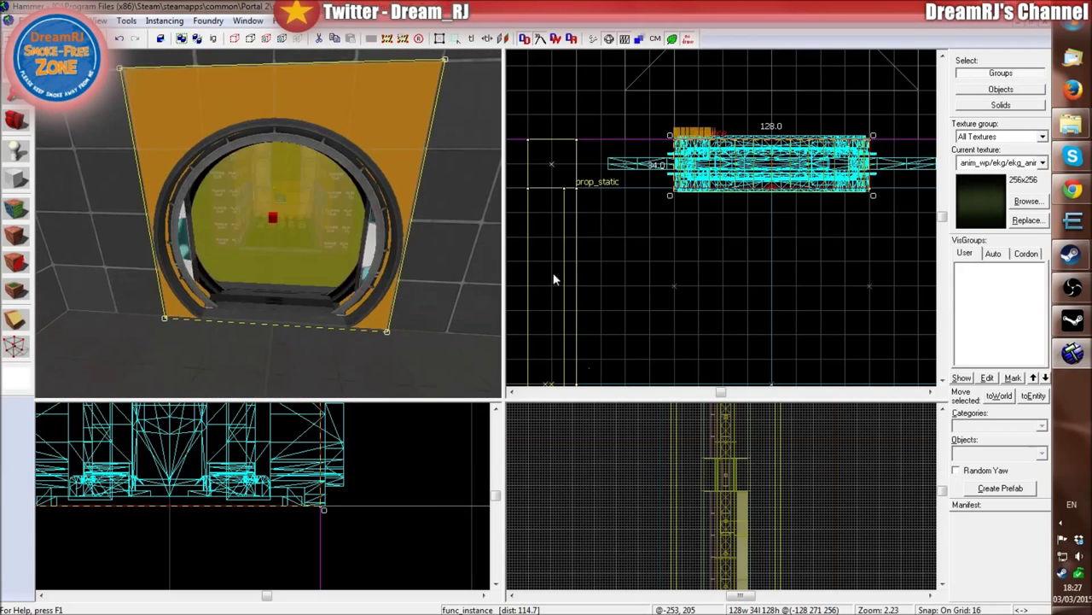
{"action": "left_click", "coordinate": [638, 266]}
{"action": "scroll", "coordinate": [328, 228], "scroll_direction": "up", "scroll_amount": 3}
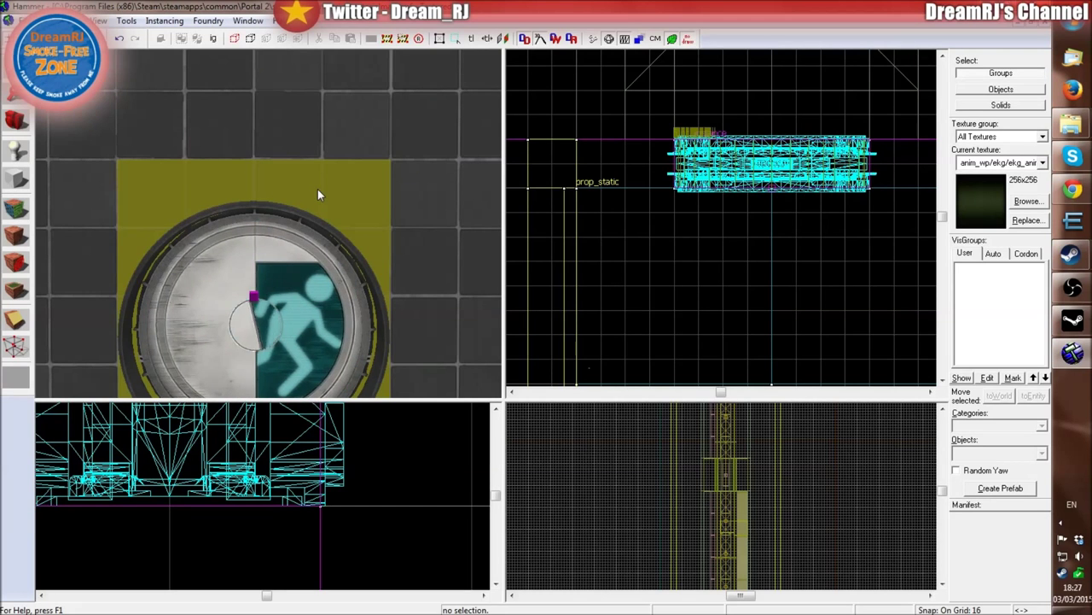
- Set the map's instances to show normally instead of tinted
{"action": "key", "text": "z"}
{"action": "key", "text": "s"}
{"action": "key", "text": "z"}
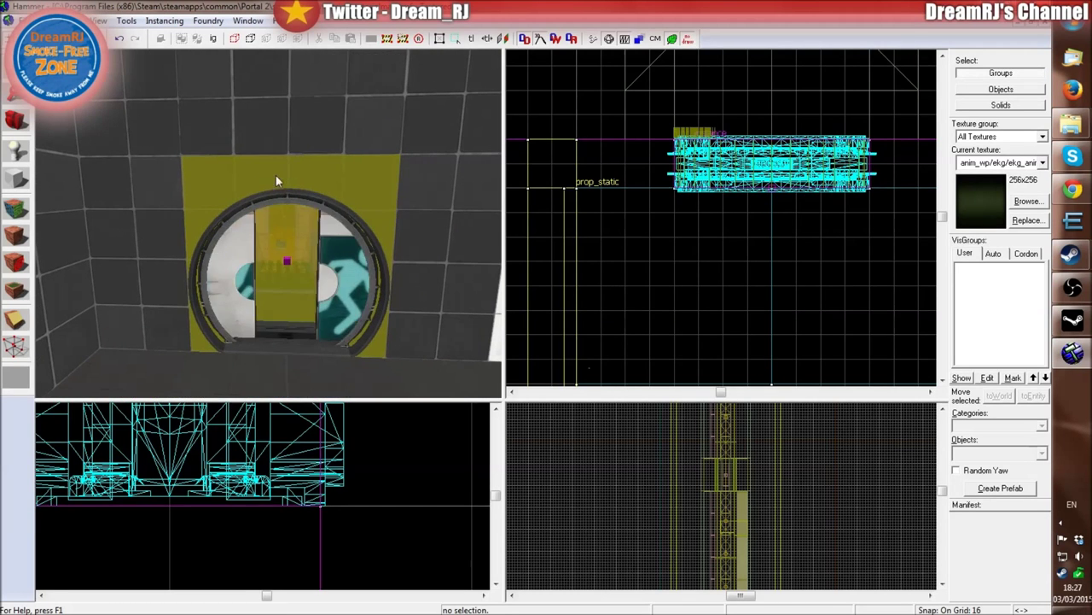
{"action": "left_click", "coordinate": [278, 176]}
{"action": "left_click", "coordinate": [654, 292]}
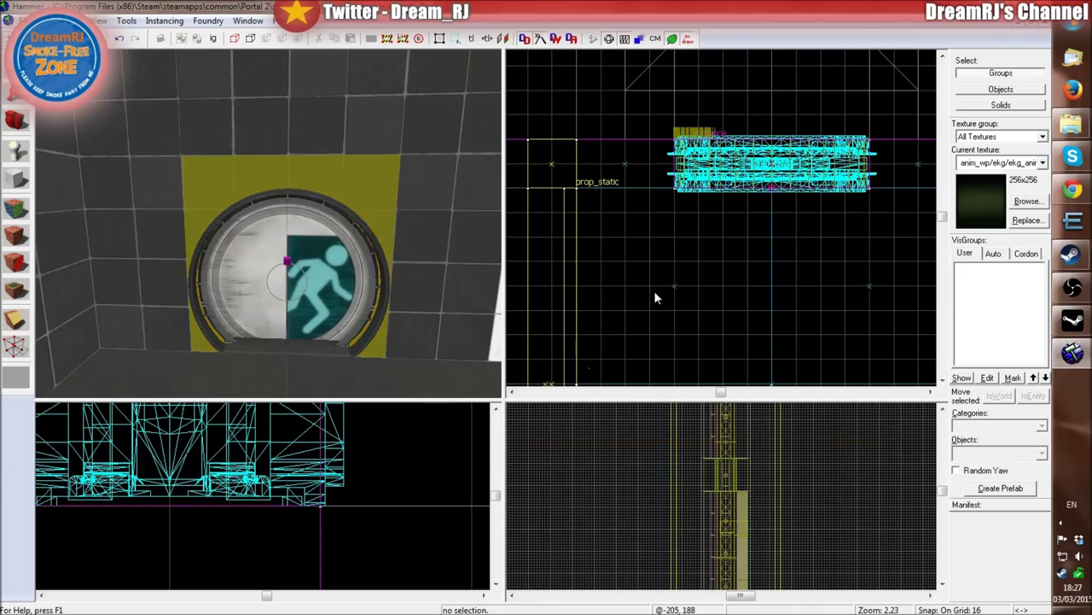
{"action": "left_click", "coordinate": [207, 21]}
{"action": "mouse_move", "coordinate": [201, 85]}
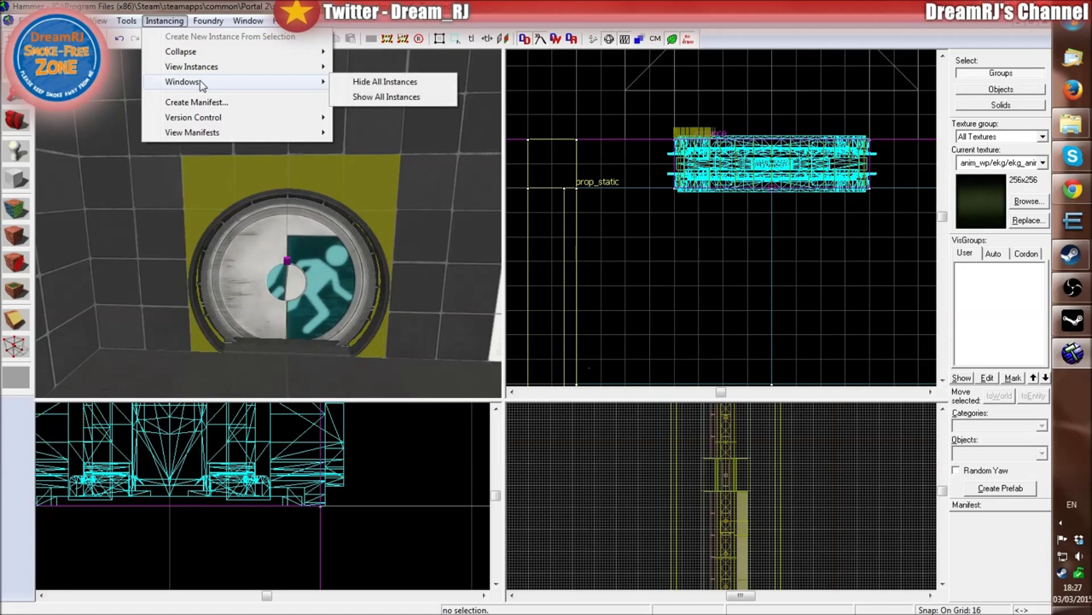
{"action": "mouse_move", "coordinate": [261, 70]}
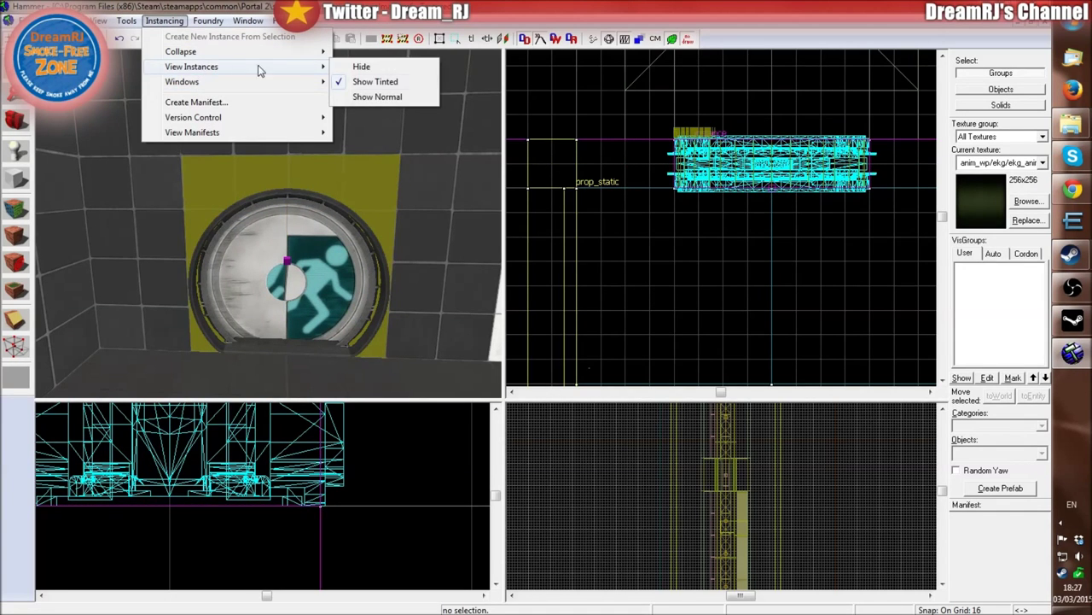
{"action": "left_click", "coordinate": [376, 96]}
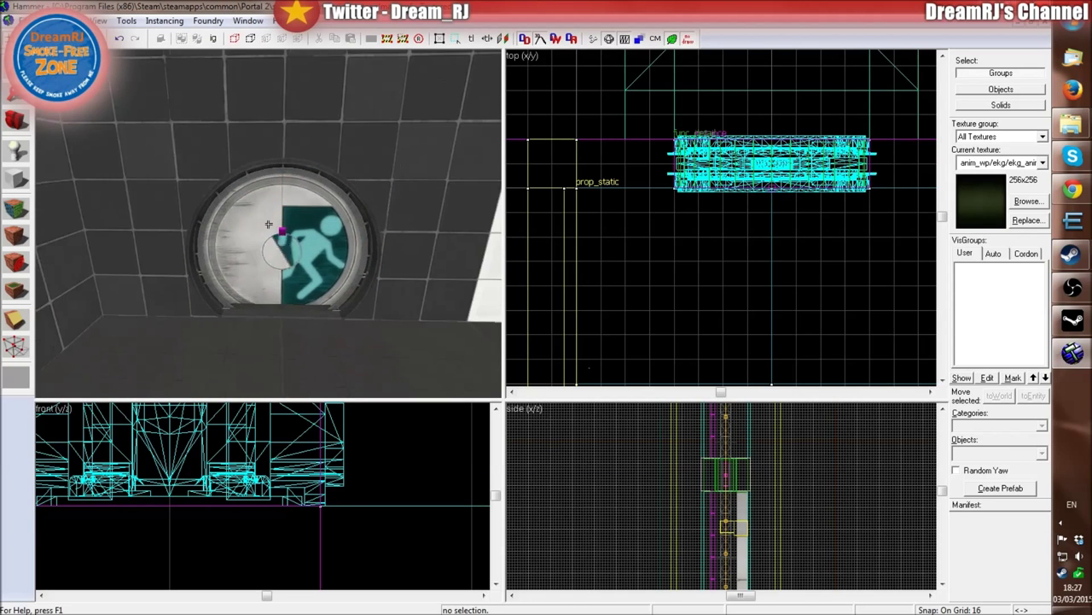
- Examine the untinted door frame around the chamber door in the 3D view from several distances
{"action": "key", "text": "w"}
{"action": "key", "text": "z"}
{"action": "key", "text": "z"}
{"action": "key", "text": "s"}
{"action": "key", "text": "z"}
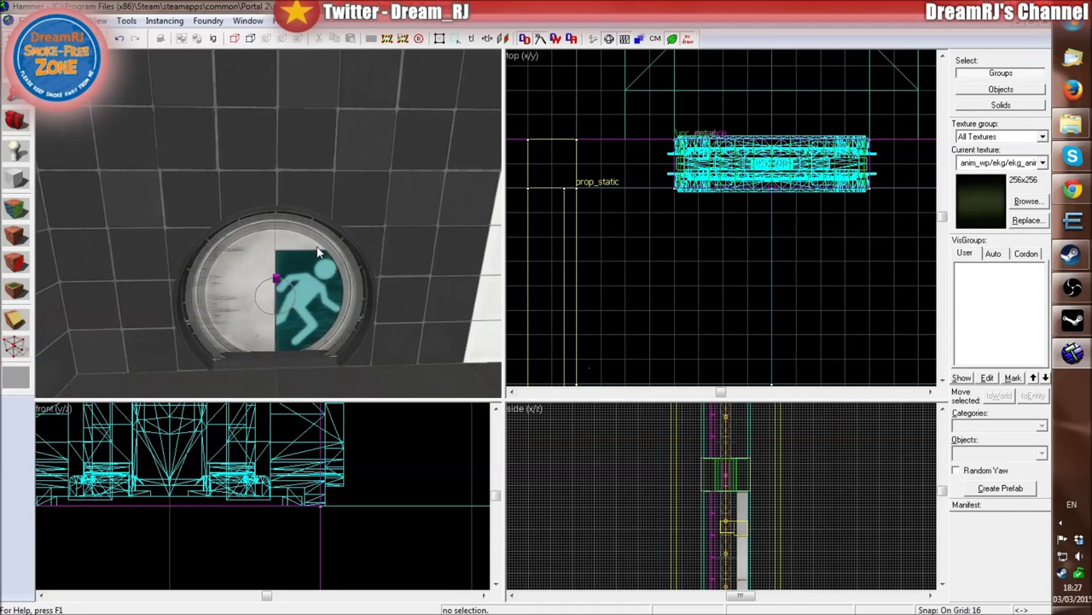
{"action": "key", "text": "z"}
{"action": "key", "text": "s"}
{"action": "key", "text": "z"}
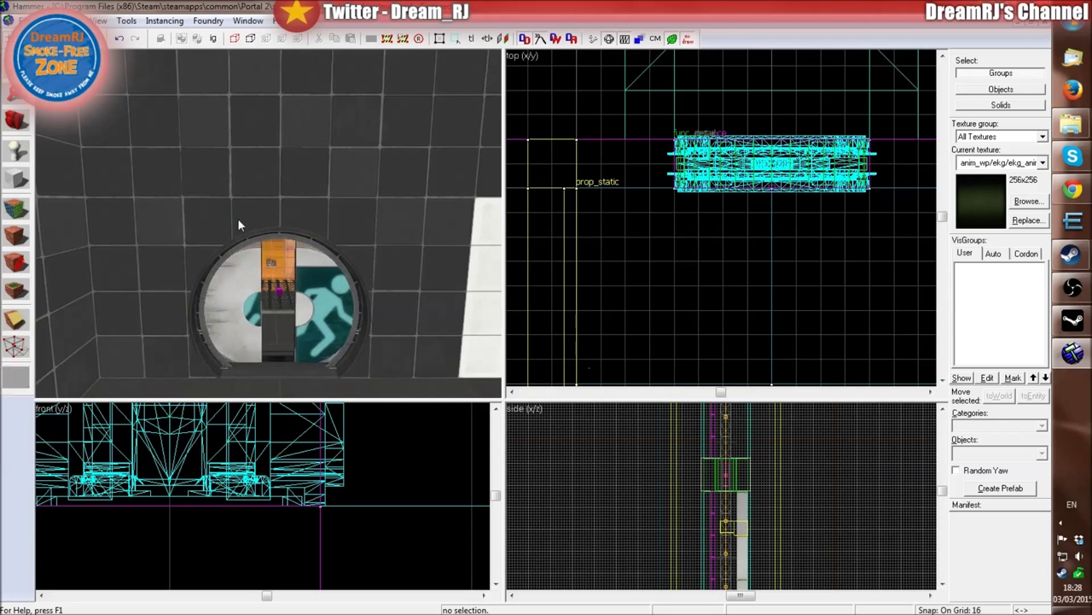
- Open the properties of the test chamber door, name it Chamber_door1 and apply the name
{"action": "double_click", "coordinate": [216, 287]}
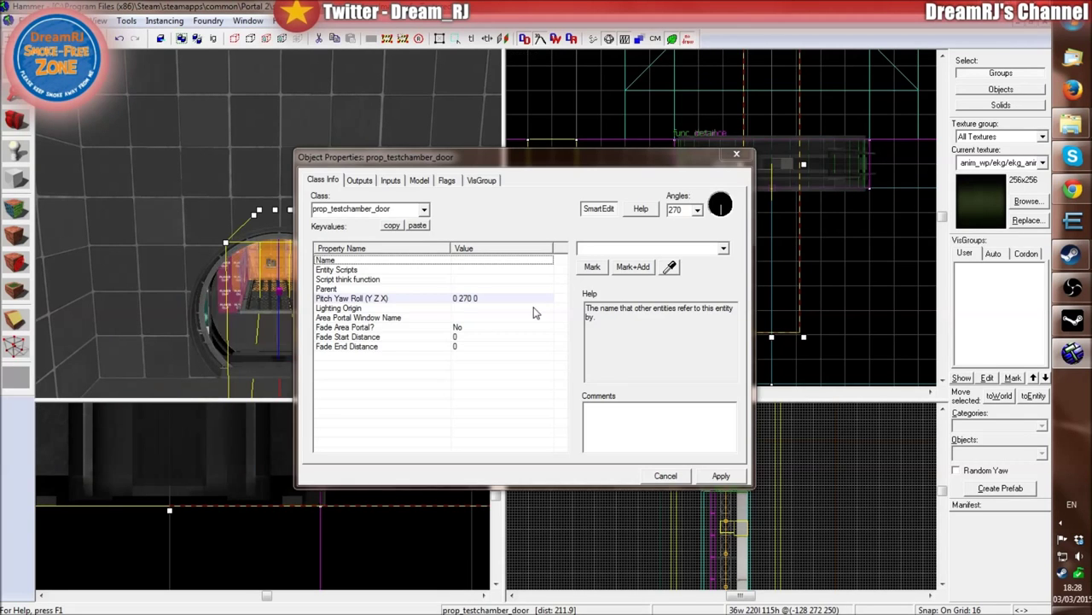
{"action": "left_click", "coordinate": [638, 250]}
{"action": "type", "text": "Chamber_door1"}
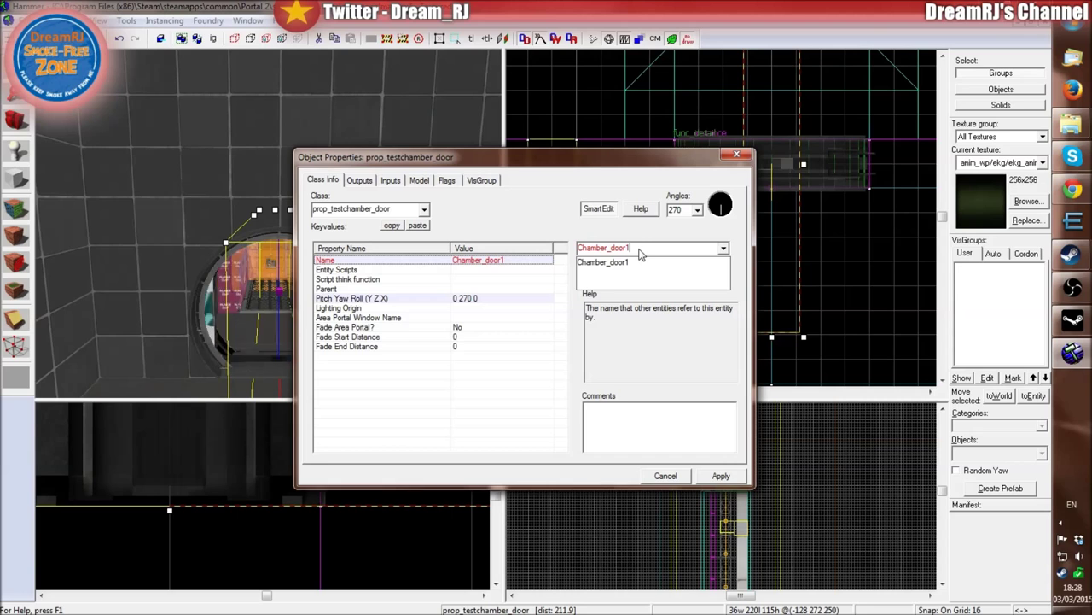
{"action": "left_click", "coordinate": [629, 259]}
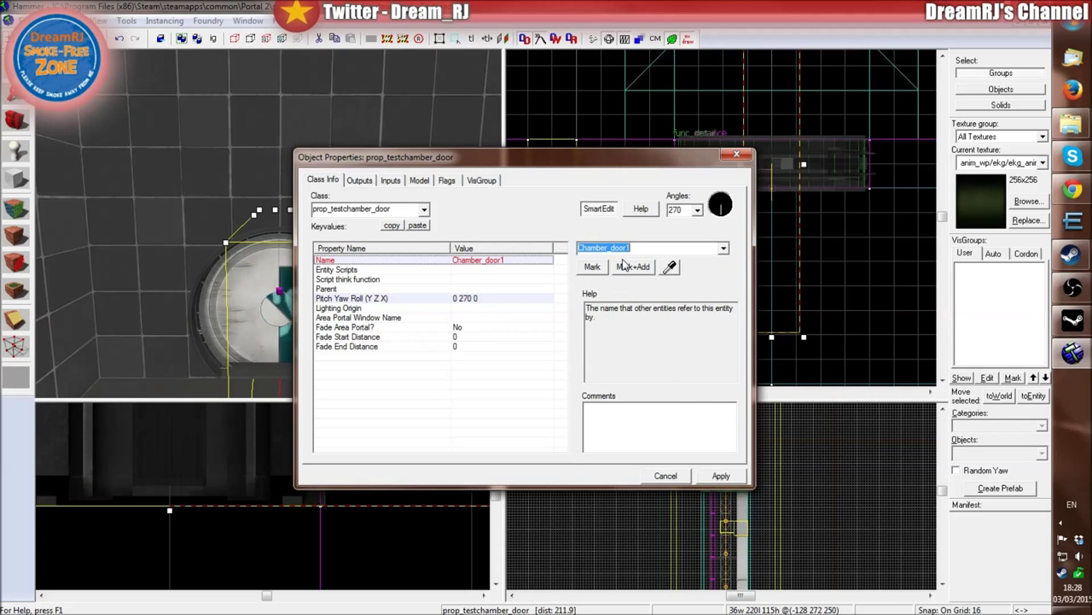
{"action": "left_click", "coordinate": [719, 477]}
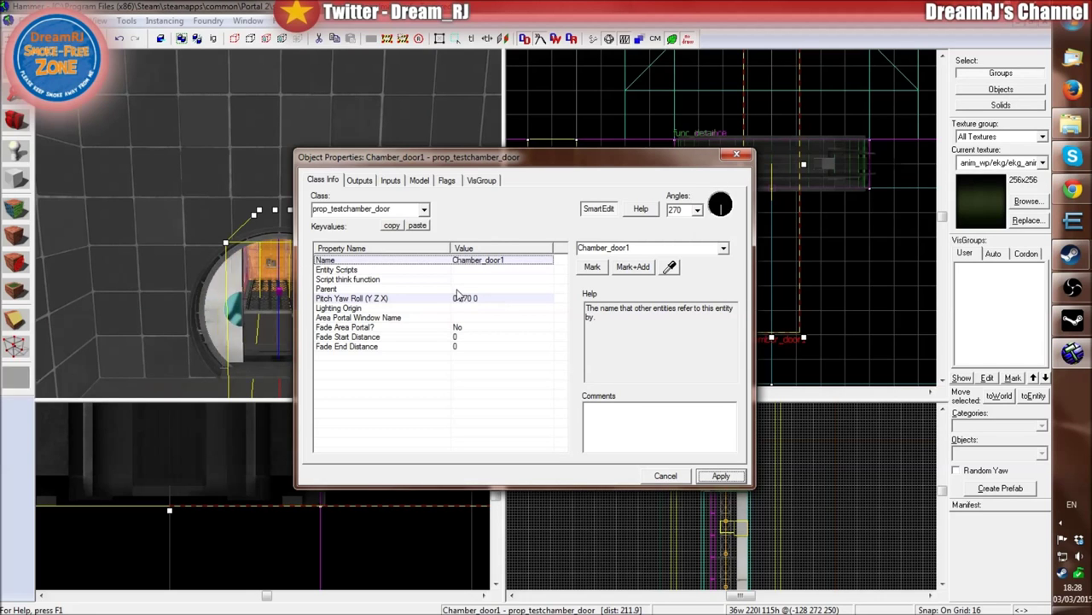
- Rename the test chamber door Chamber_door_entrance, apply it, close the properties and deselect the door
{"action": "left_click", "coordinate": [645, 248]}
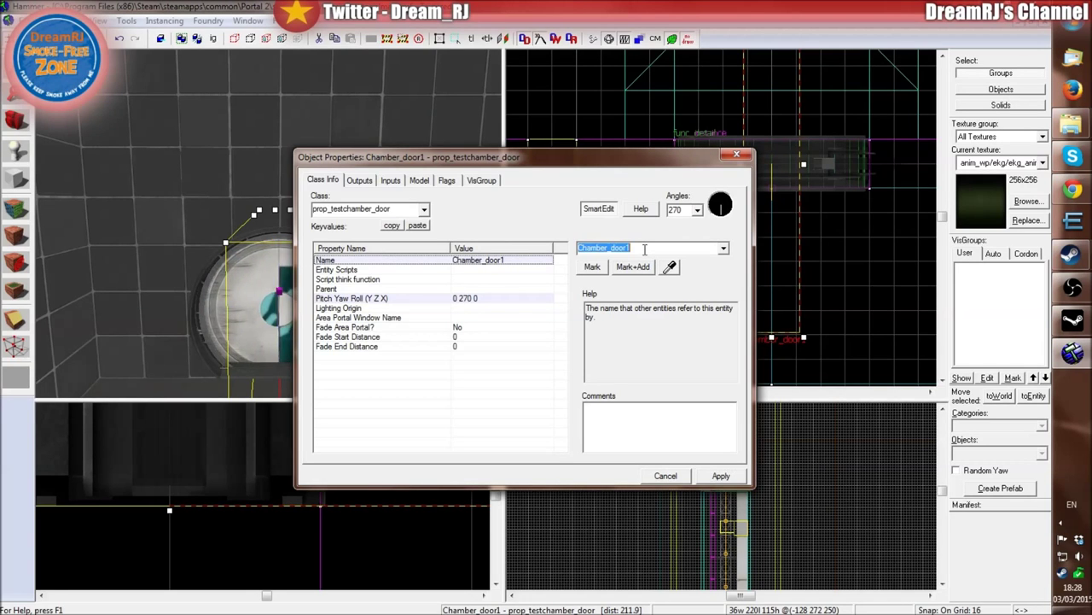
{"action": "left_click", "coordinate": [645, 248]}
{"action": "key", "text": "BackSpace"}
{"action": "key", "text": "BackSpace"}
{"action": "type", "text": "r"}
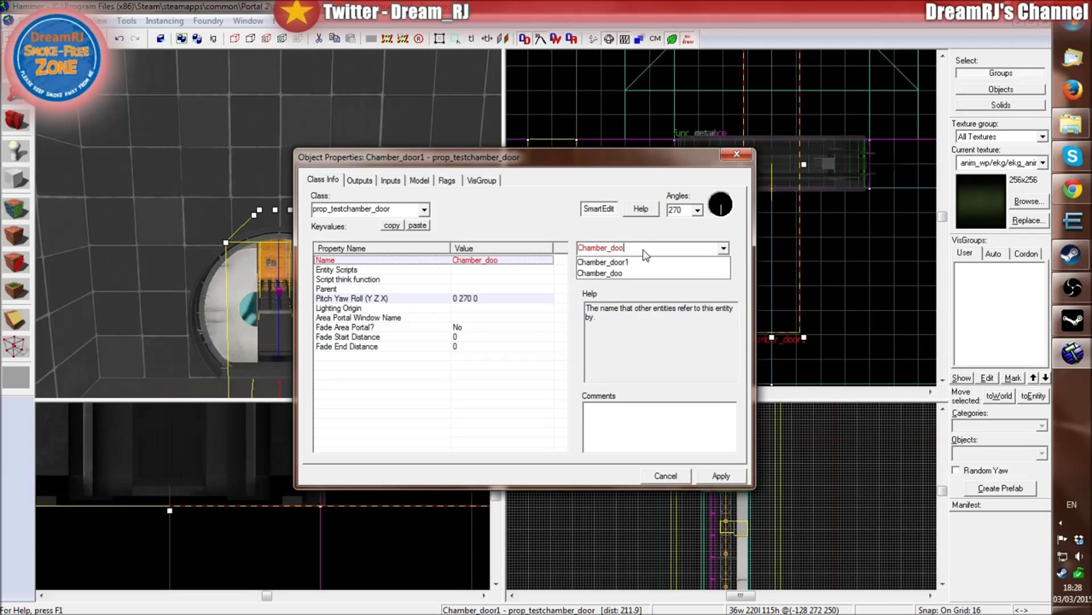
{"action": "type", "text": "_entrance"}
{"action": "key", "text": "Return"}
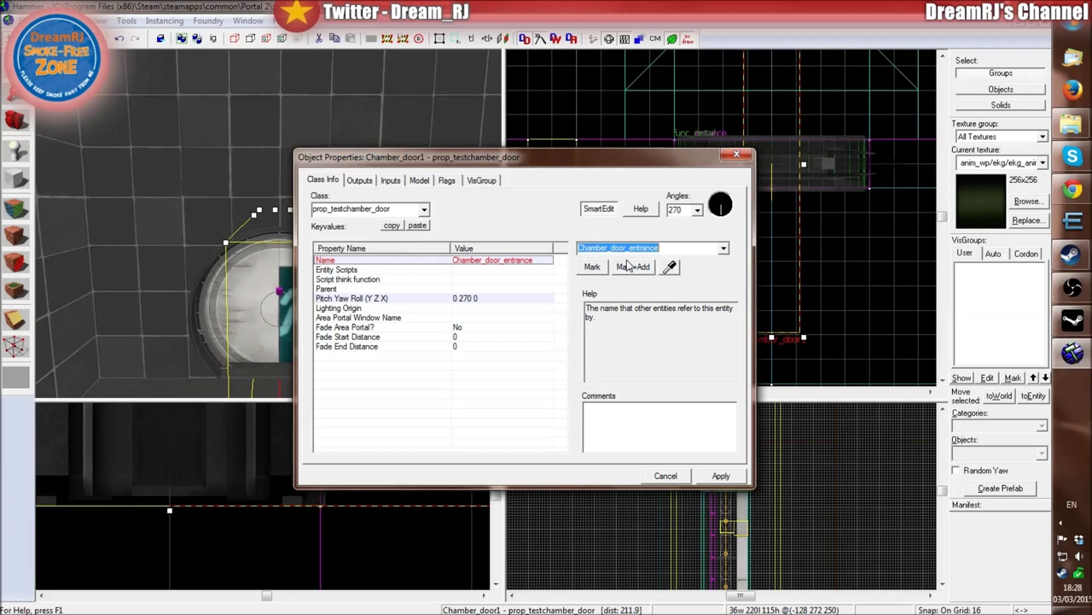
{"action": "left_click", "coordinate": [720, 476]}
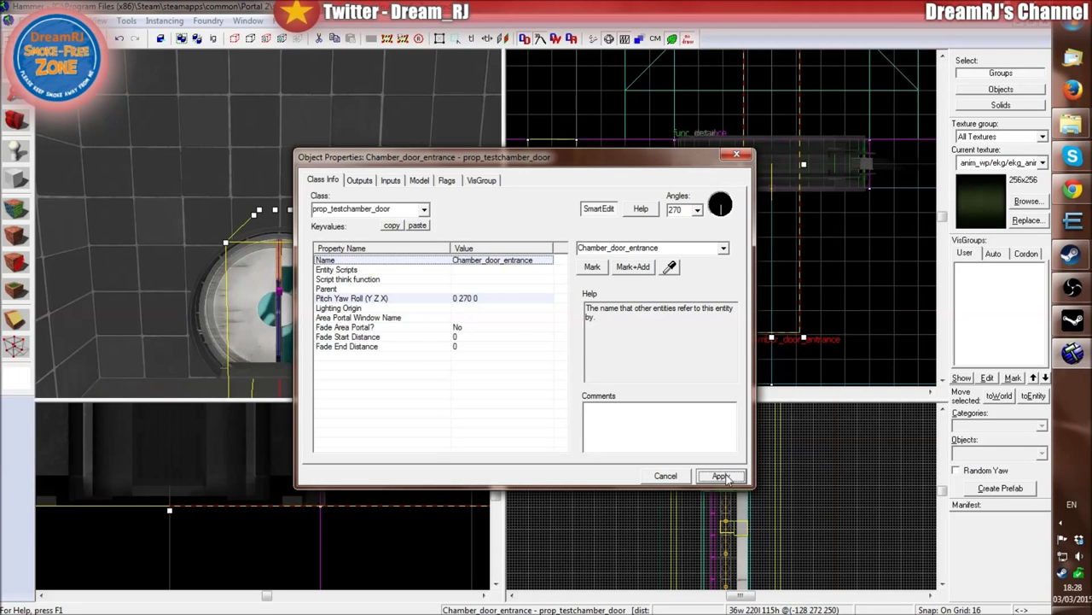
{"action": "left_click", "coordinate": [667, 476]}
{"action": "left_click", "coordinate": [641, 290]}
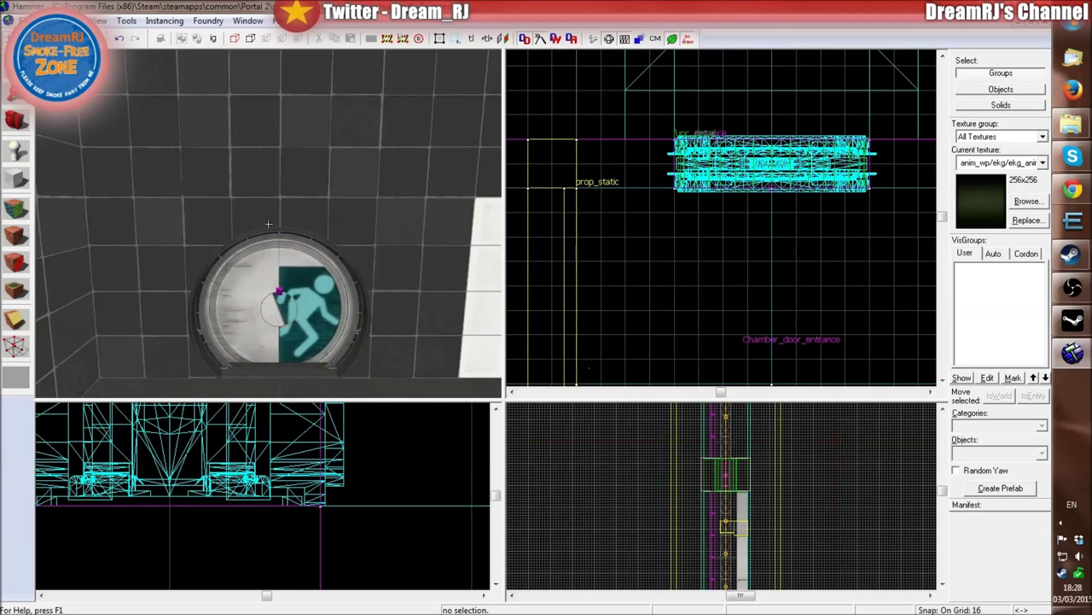
- Draw a 128 by 64 unit block outline in the top view across the corridor directly behind the door frame
{"action": "left_click", "coordinate": [16, 178]}
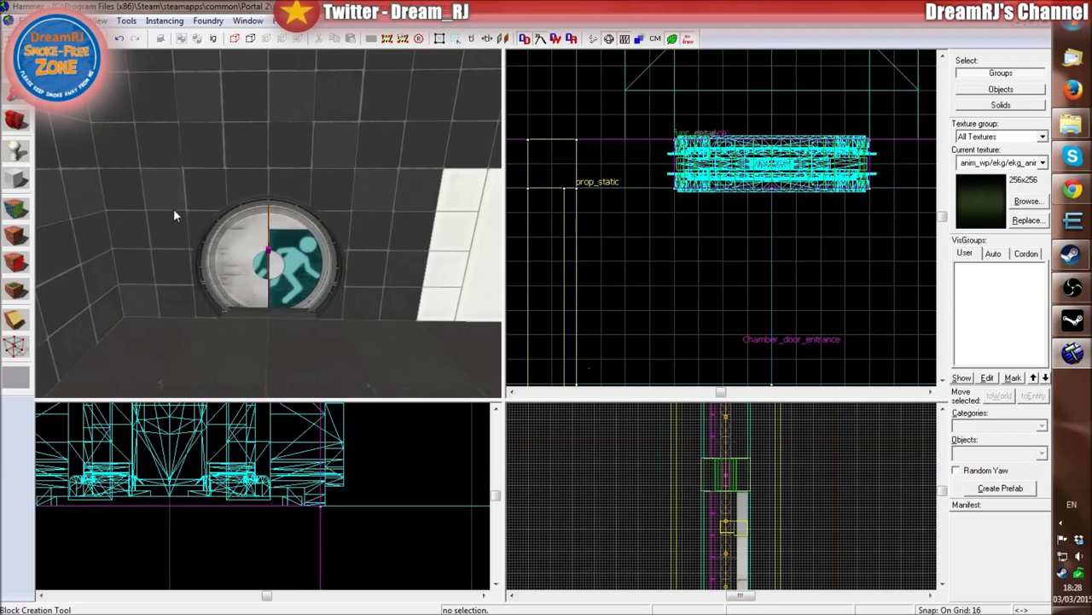
{"action": "left_click", "coordinate": [14, 178]}
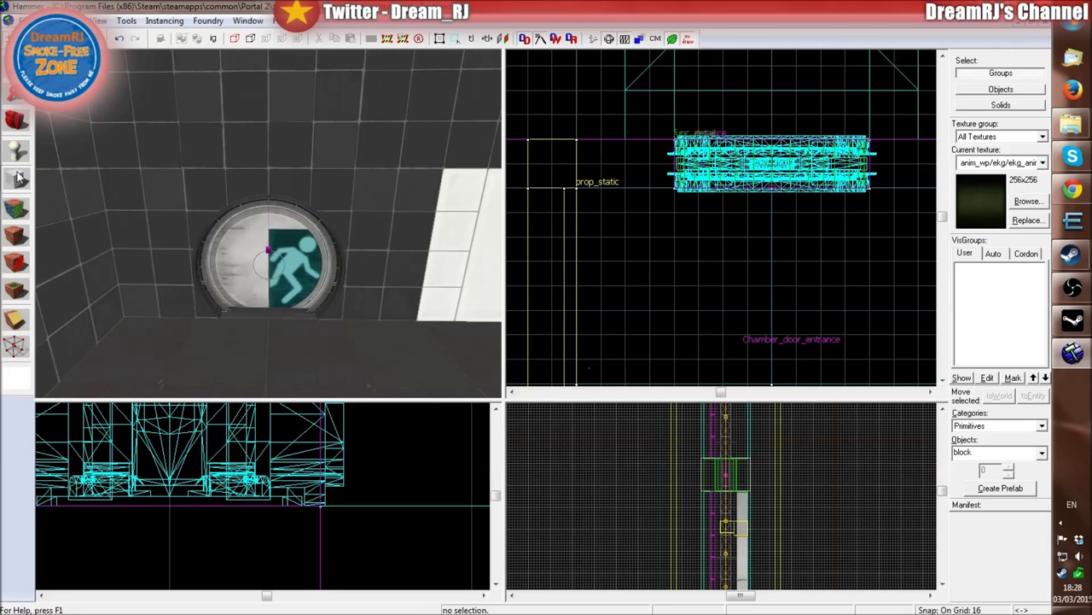
{"action": "scroll", "coordinate": [642, 284], "scroll_direction": "down", "scroll_amount": 6}
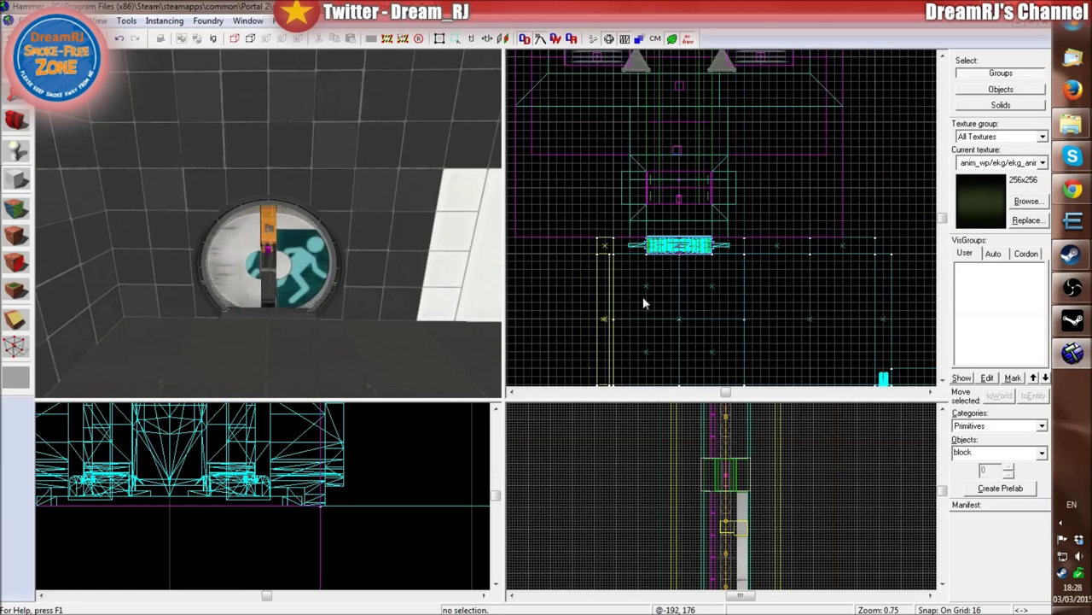
{"action": "scroll", "coordinate": [699, 254], "scroll_direction": "down", "scroll_amount": 4}
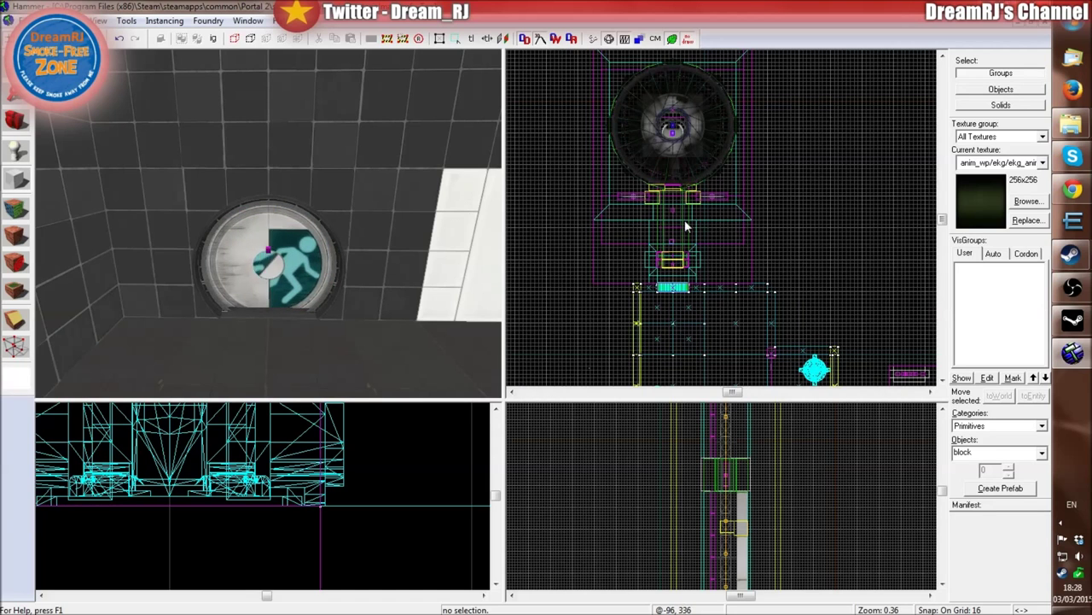
{"action": "scroll", "coordinate": [667, 287], "scroll_direction": "up", "scroll_amount": 10}
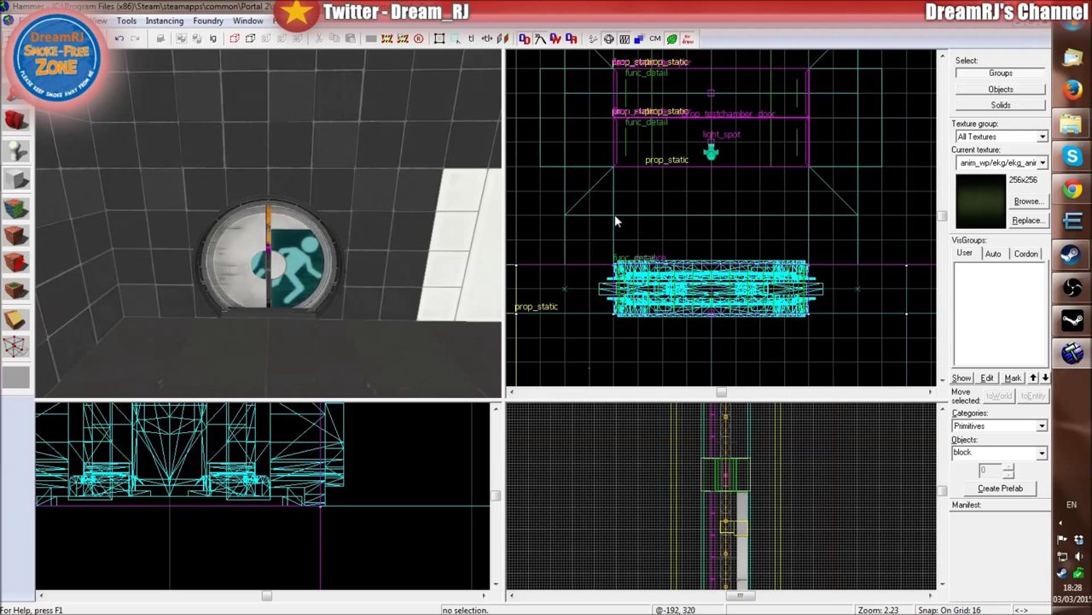
{"action": "left_click_drag", "start_coordinate": [616, 173], "coordinate": [809, 268]}
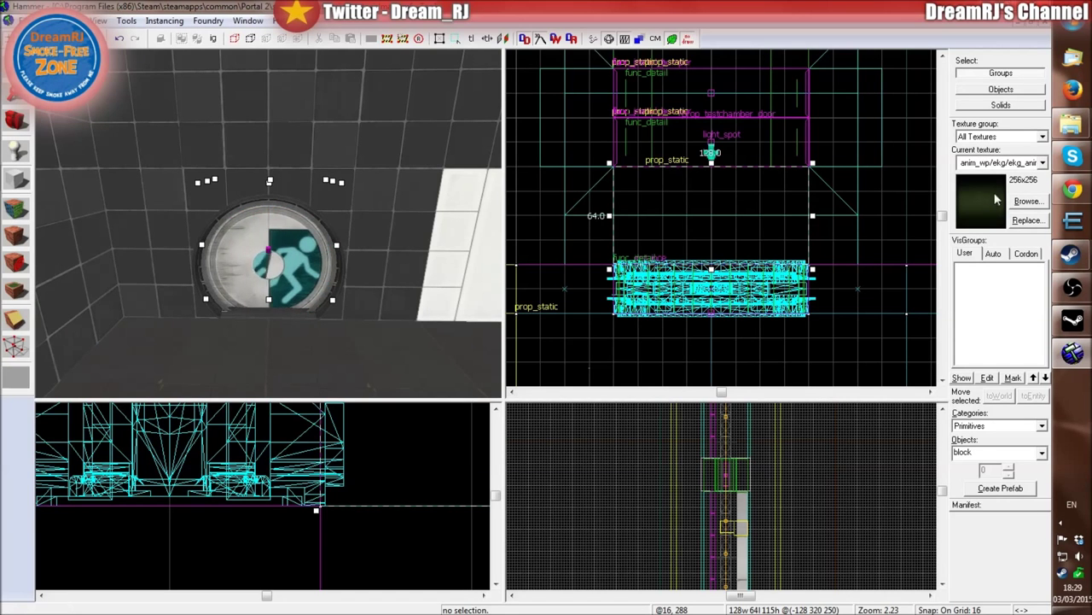
- Choose the tools/toolstrigger texture and create the drawn block with it
{"action": "left_click", "coordinate": [1023, 202]}
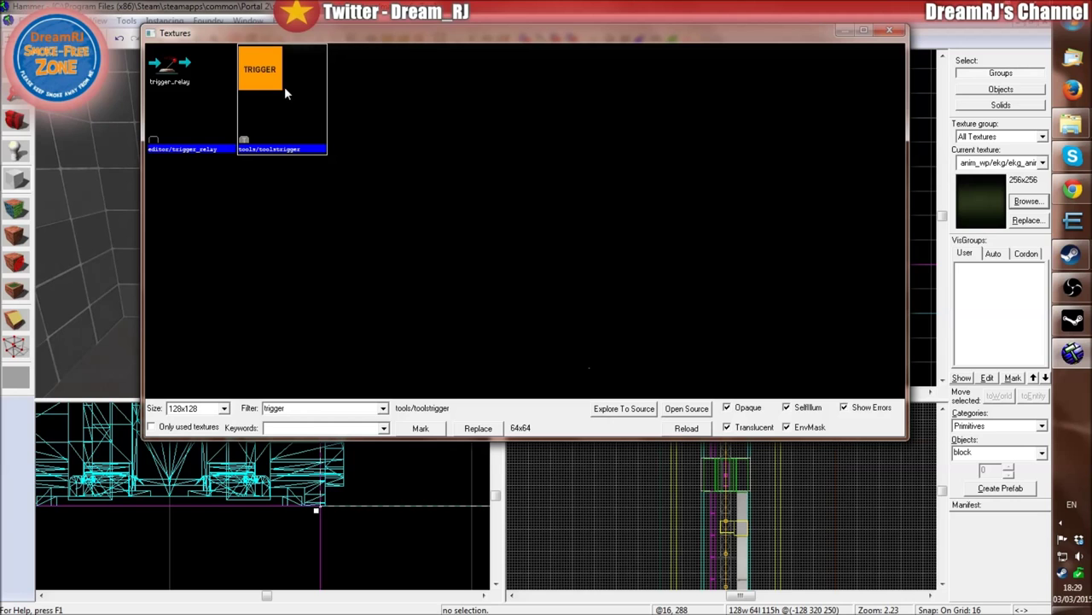
{"action": "double_click", "coordinate": [291, 104]}
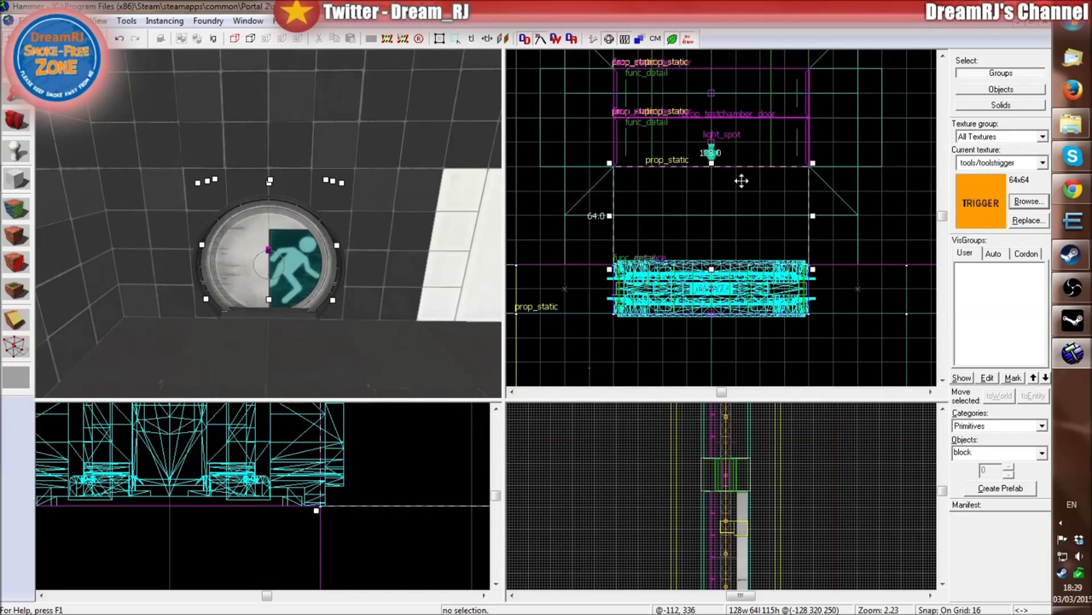
{"action": "right_click", "coordinate": [689, 217]}
{"action": "left_click", "coordinate": [715, 223]}
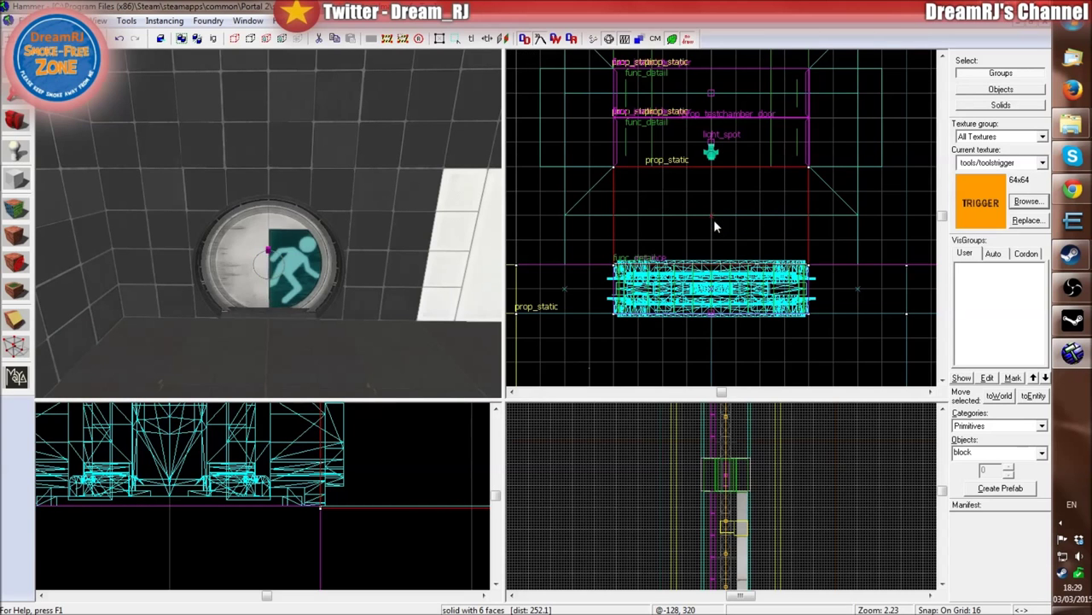
- Look at the trigger brush behind the door in the 3D view and tie it to an entity
{"action": "key", "text": "z"}
{"action": "key", "text": "w"}
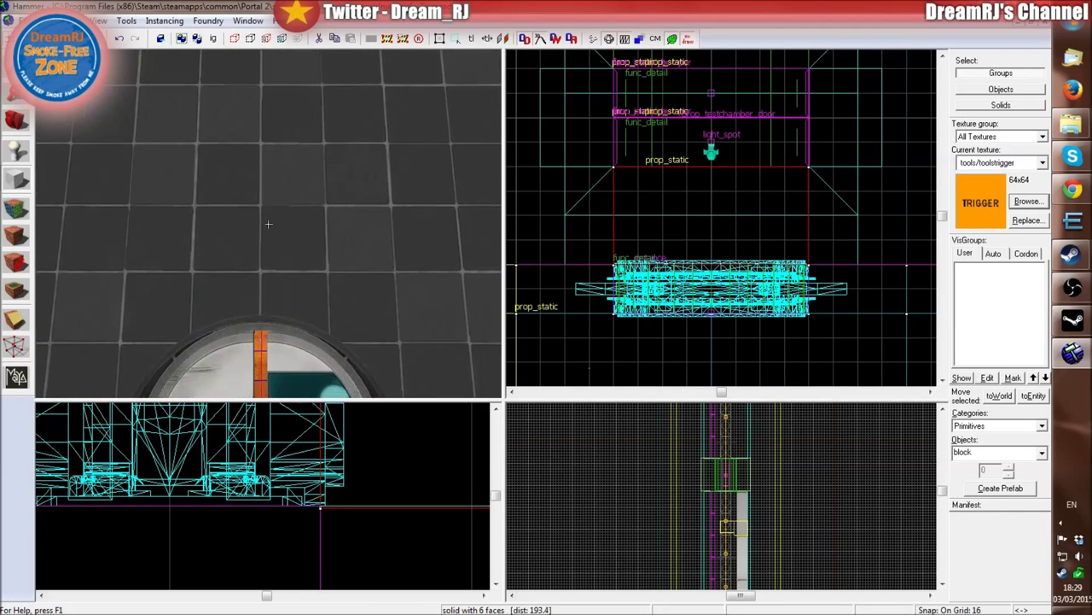
{"action": "key", "text": "w"}
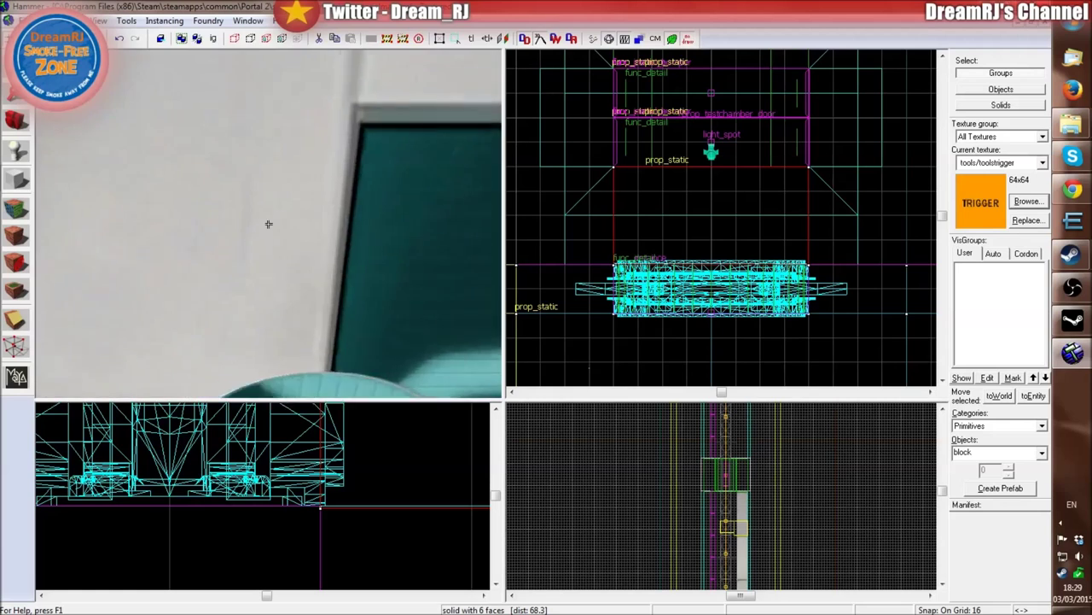
{"action": "key", "text": "z"}
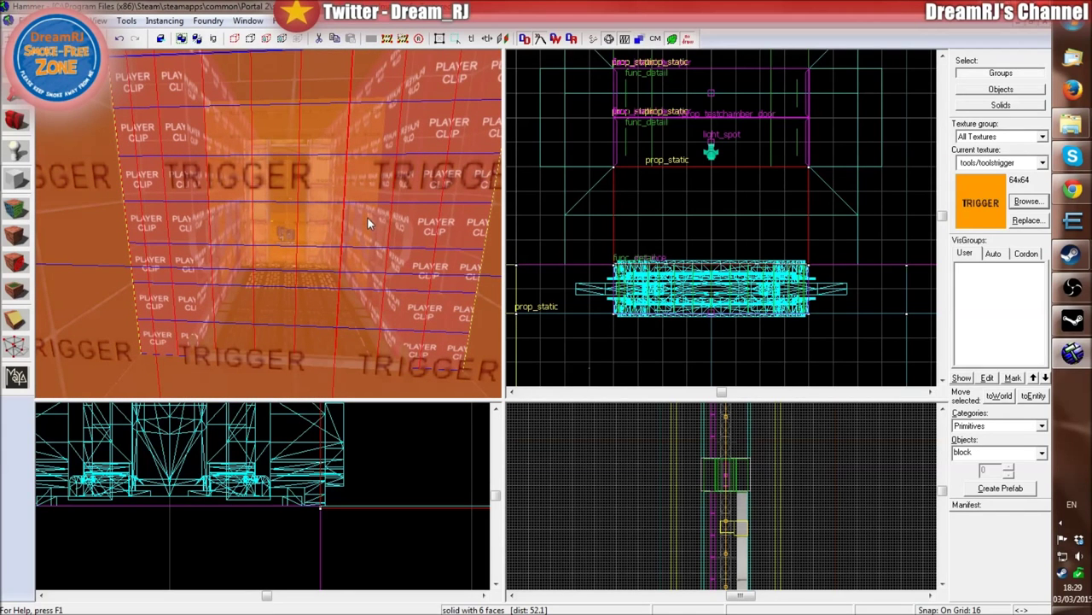
{"action": "key", "text": "shift+s"}
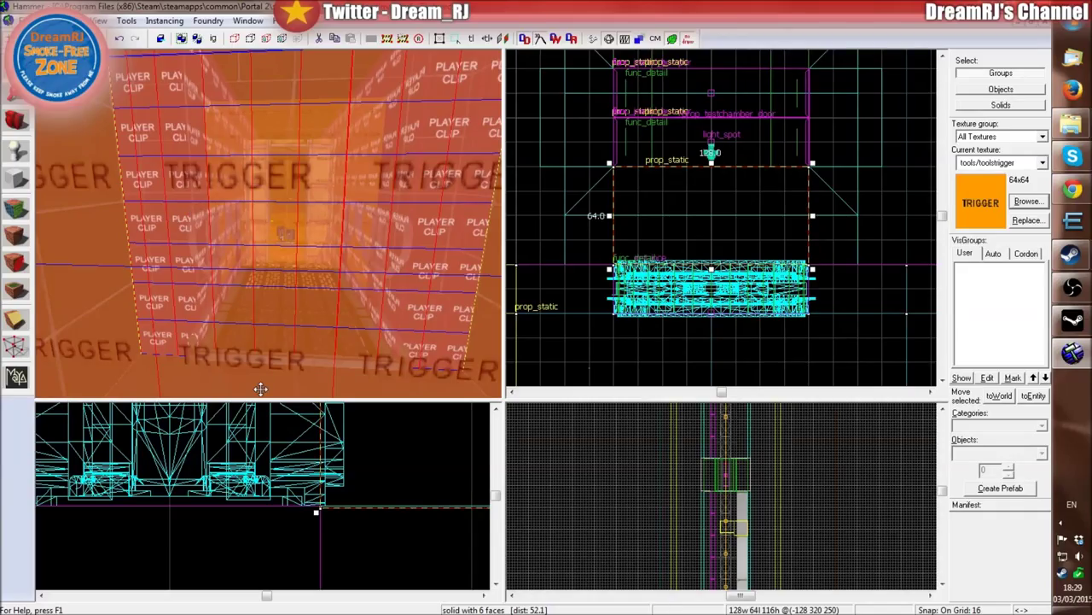
{"action": "key", "text": "ctrl+t"}
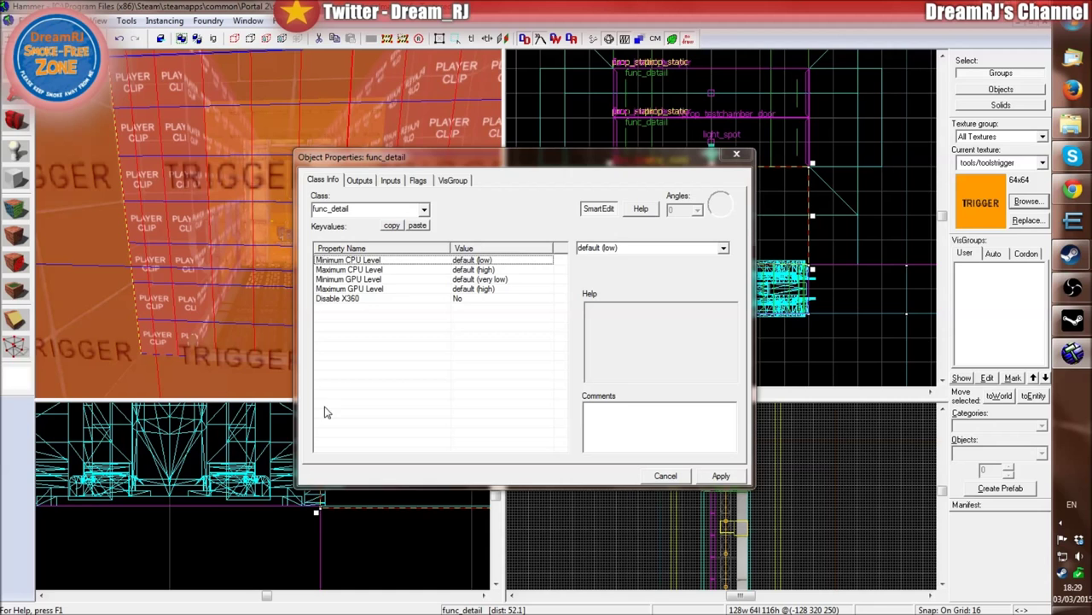
- Change the trigger brush's entity class to trigger_multiple and apply it
{"action": "left_click_drag", "start_coordinate": [406, 167], "coordinate": [390, 135]}
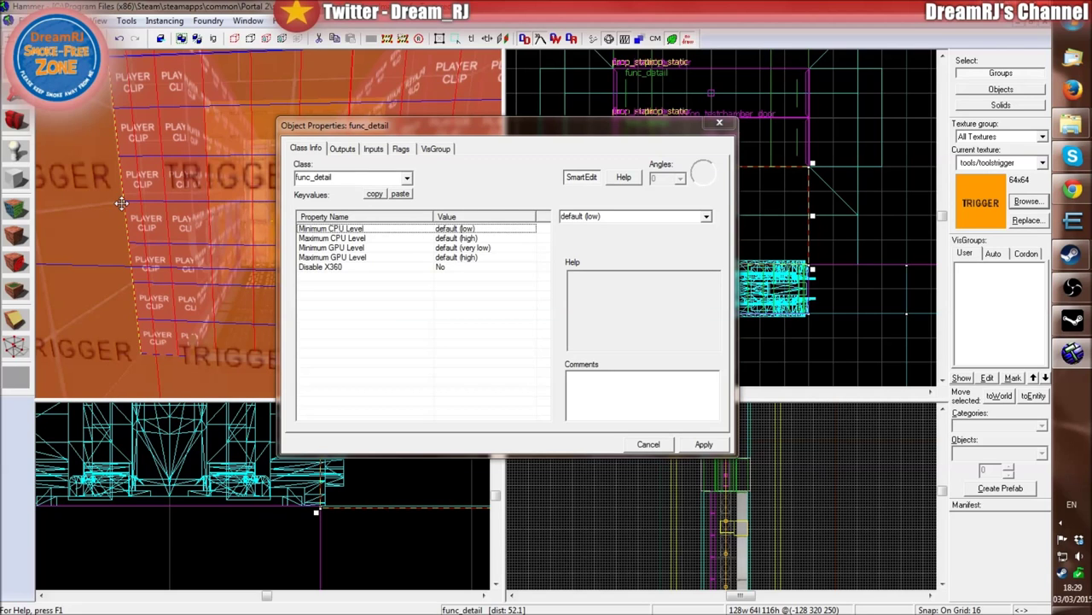
{"action": "left_click", "coordinate": [356, 177]}
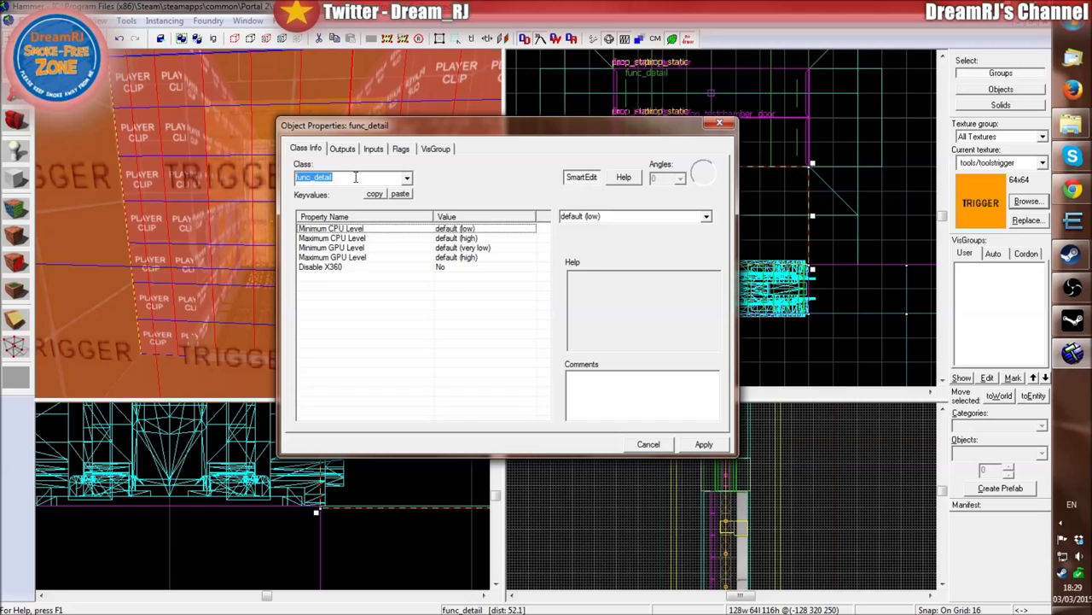
{"action": "type", "text": "tr"}
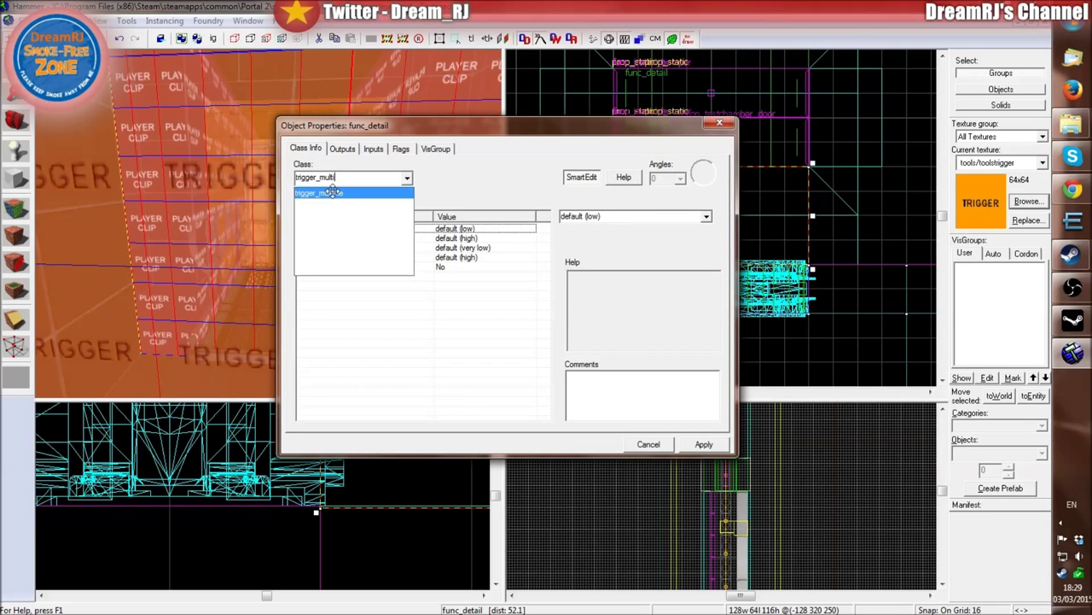
{"action": "type", "text": "igger_multi"}
{"action": "left_click", "coordinate": [331, 191]}
{"action": "left_click", "coordinate": [690, 448]}
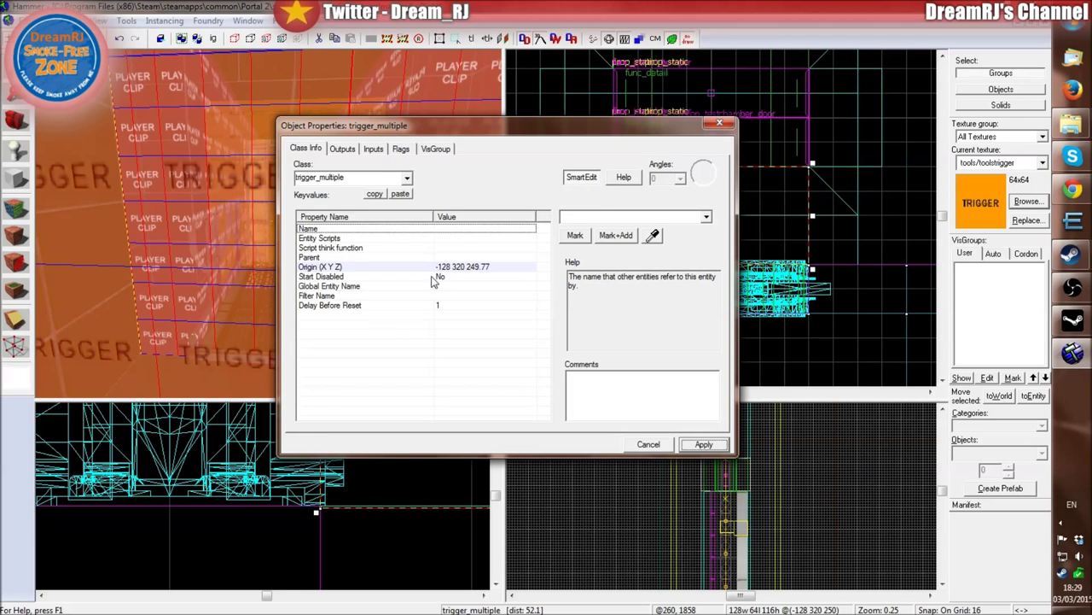
- Add an OnStartTouch output to the trigger_multiple behind the door, targeting Chamber_door_entrance by picking the door in the 3D view
{"action": "left_click", "coordinate": [342, 150]}
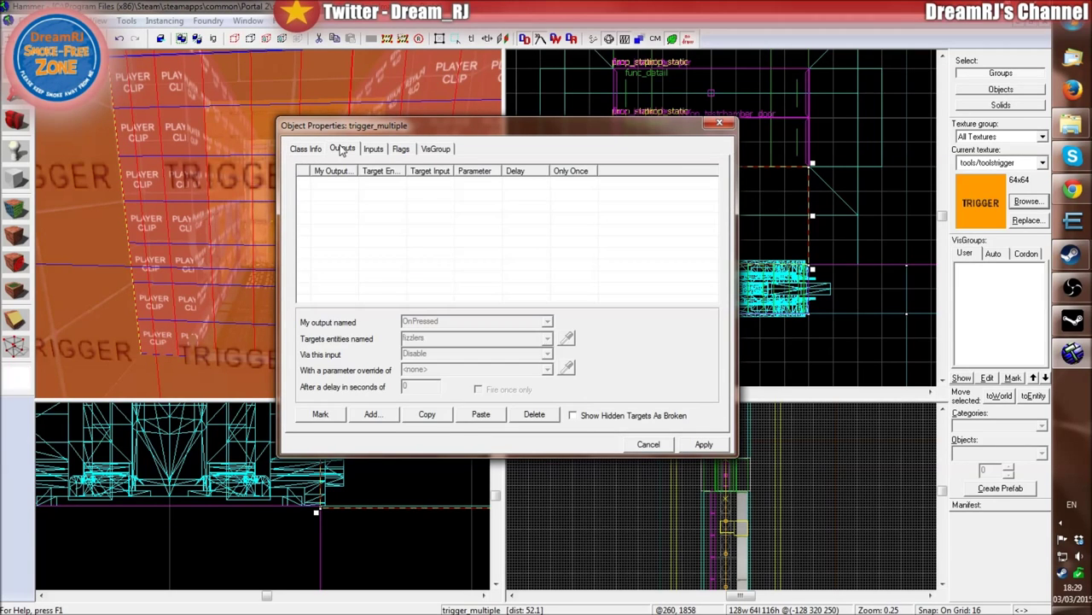
{"action": "left_click", "coordinate": [373, 415]}
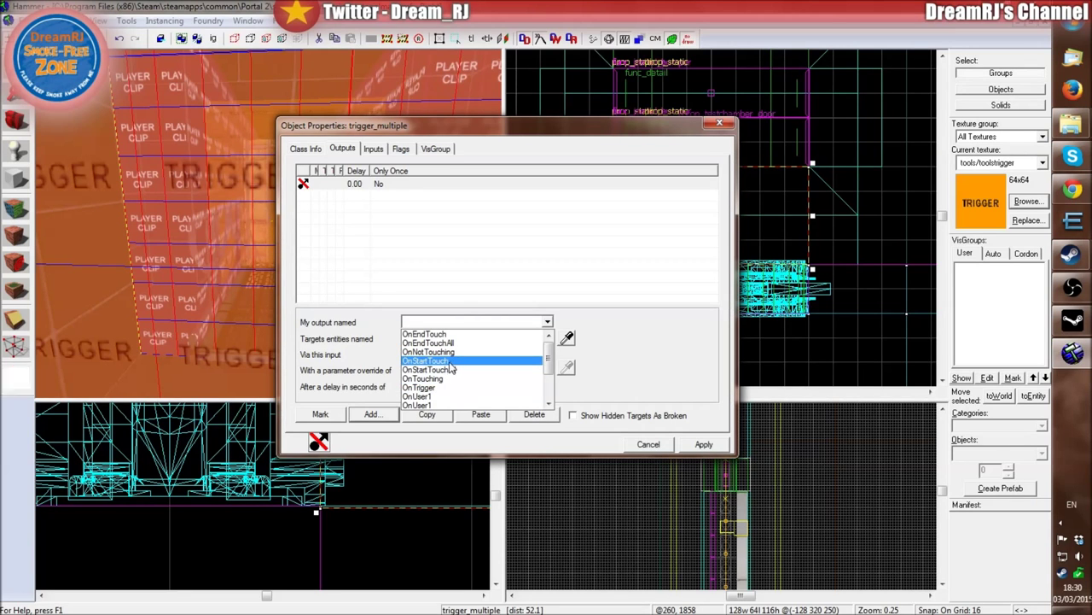
{"action": "left_click", "coordinate": [449, 361]}
{"action": "left_click", "coordinate": [565, 339]}
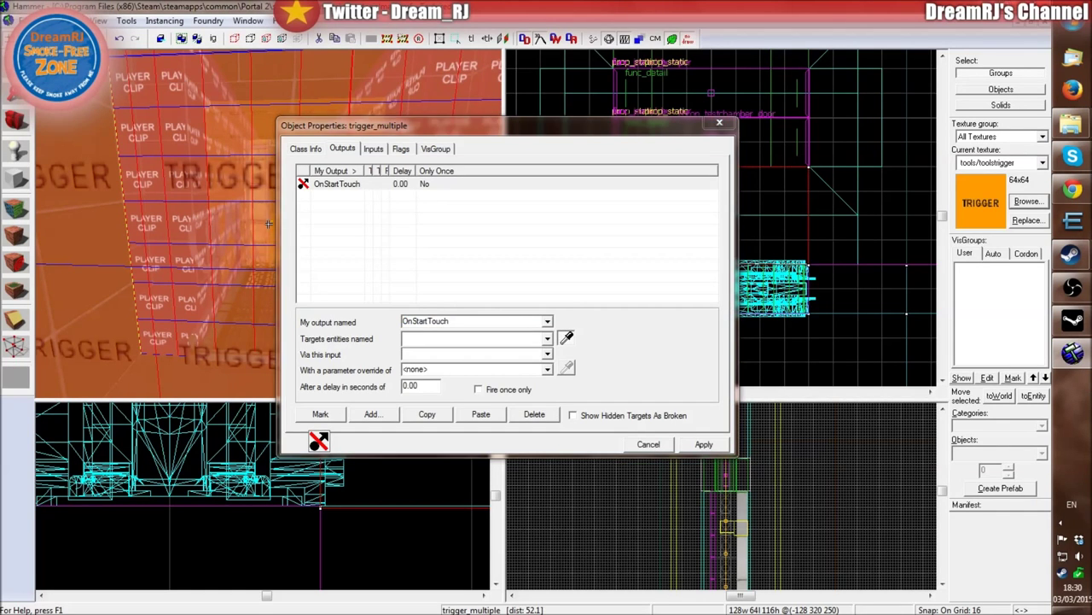
{"action": "scroll", "coordinate": [486, 355], "scroll_direction": "up", "scroll_amount": 3}
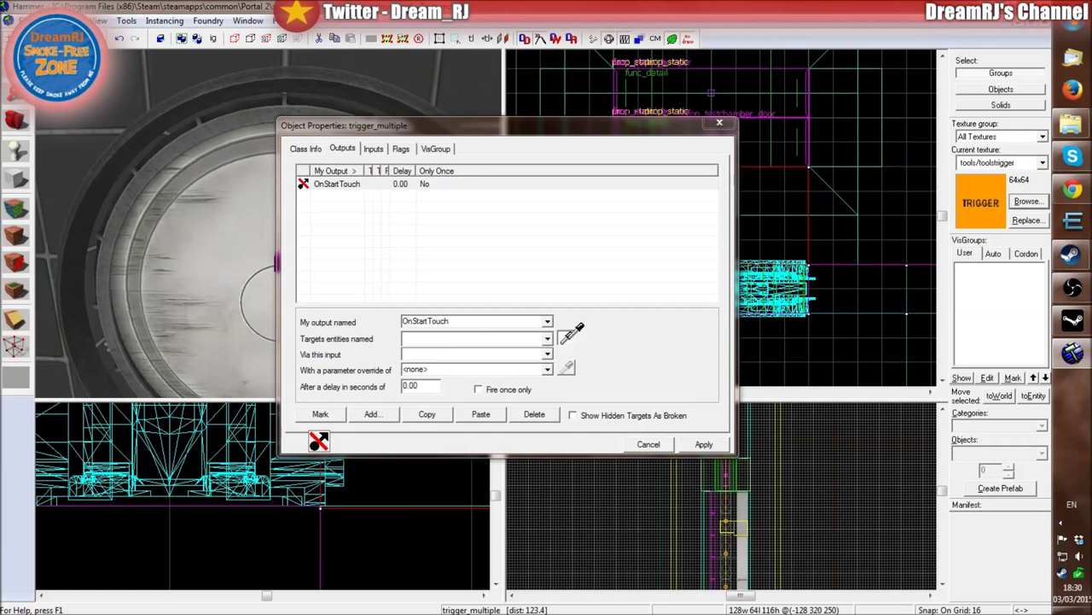
{"action": "left_click", "coordinate": [120, 279]}
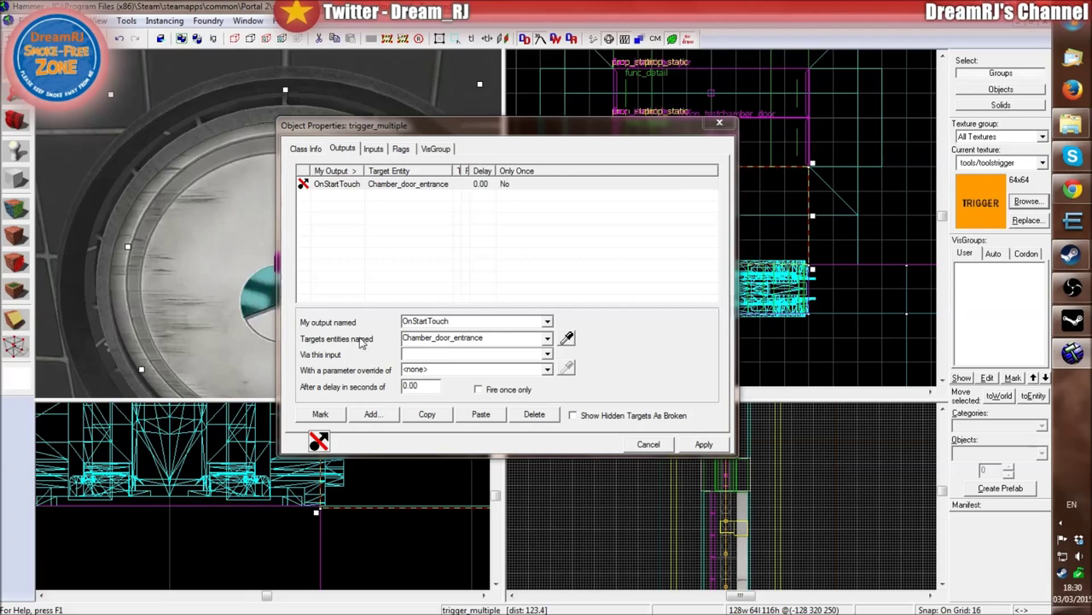
- Set the OnStartTouch output's input to Open and close the trigger's properties
{"action": "left_click", "coordinate": [448, 353]}
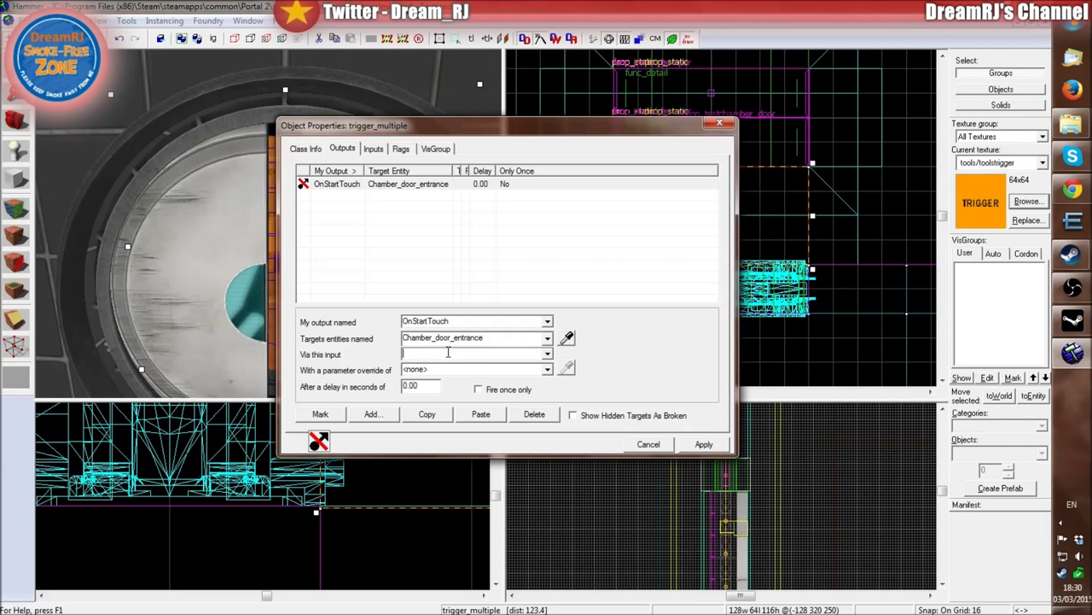
{"action": "left_click", "coordinate": [547, 354]}
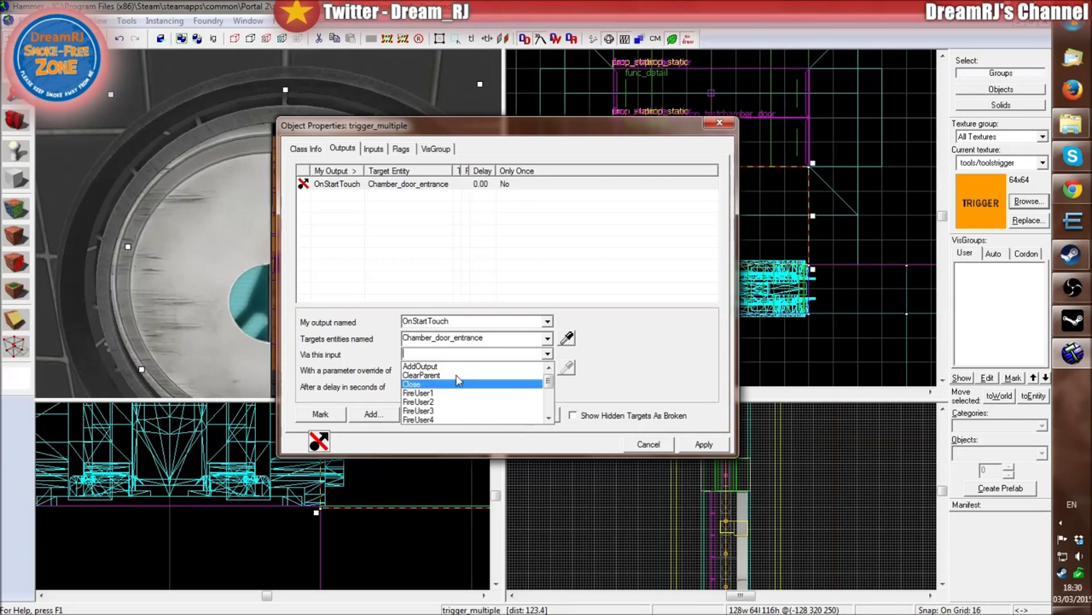
{"action": "scroll", "coordinate": [450, 386], "scroll_direction": "down", "scroll_amount": 2}
{"action": "left_click", "coordinate": [413, 365]}
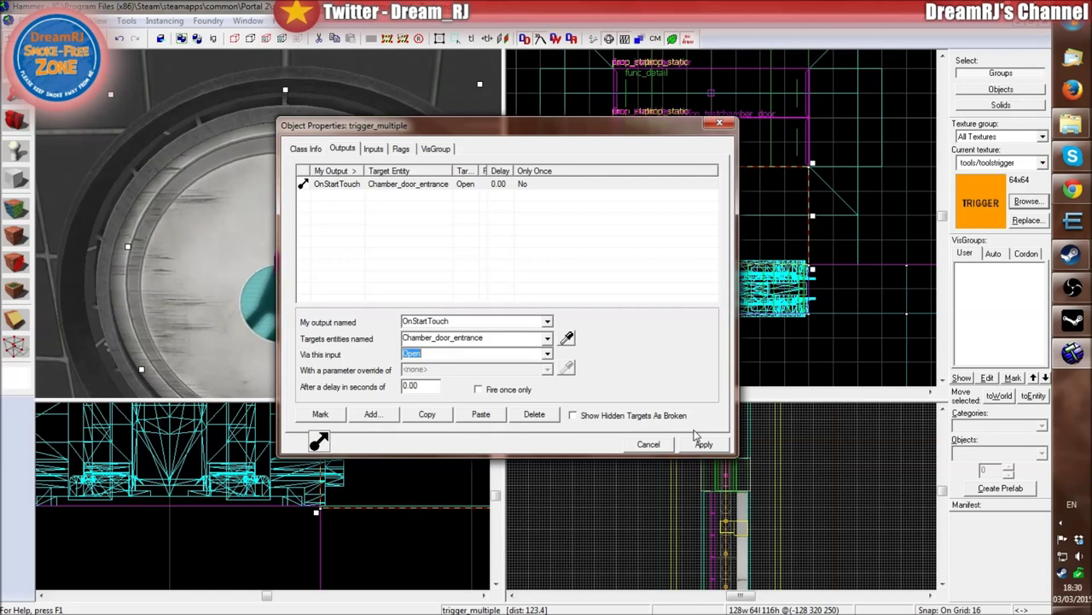
{"action": "left_click", "coordinate": [638, 446]}
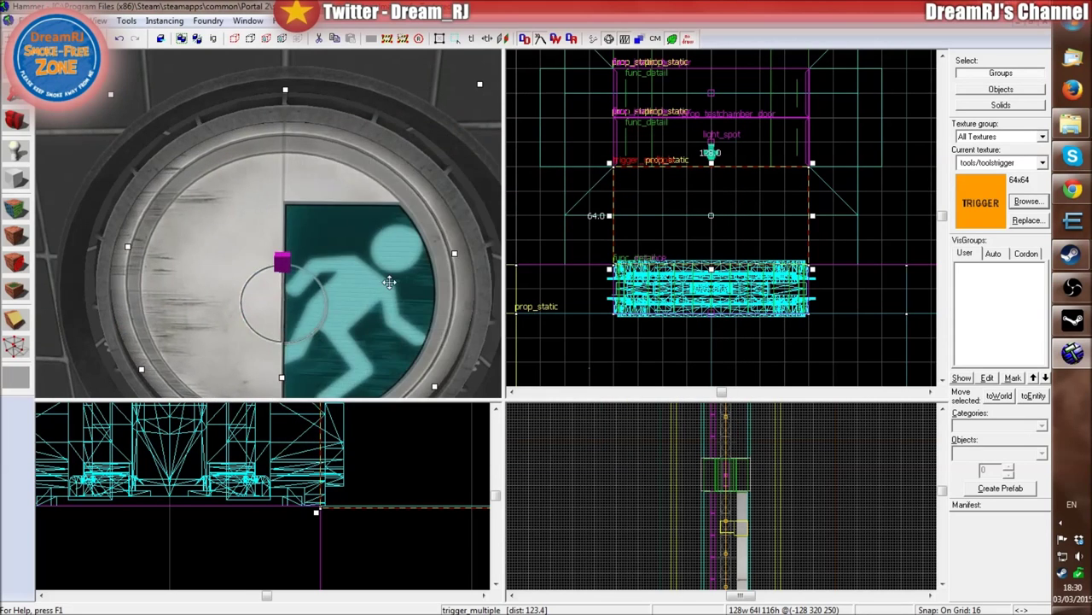
- Copy the trigger brush to the room side of the door frame and reduce the copy's depth to 16 units
{"action": "key", "text": "z"}
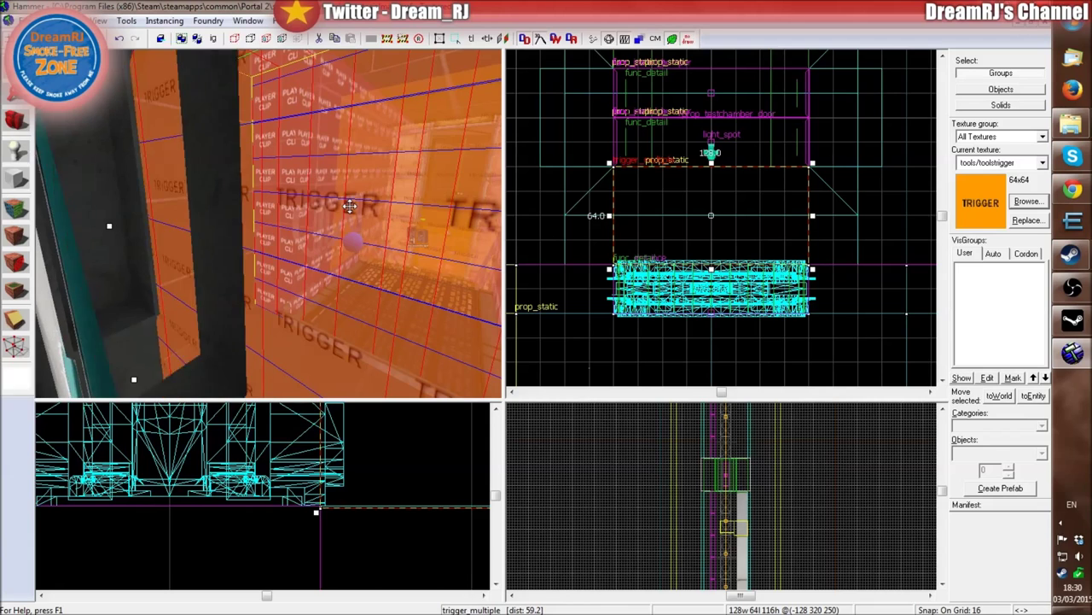
{"action": "left_click_drag", "start_coordinate": [344, 175], "coordinate": [361, 190]}
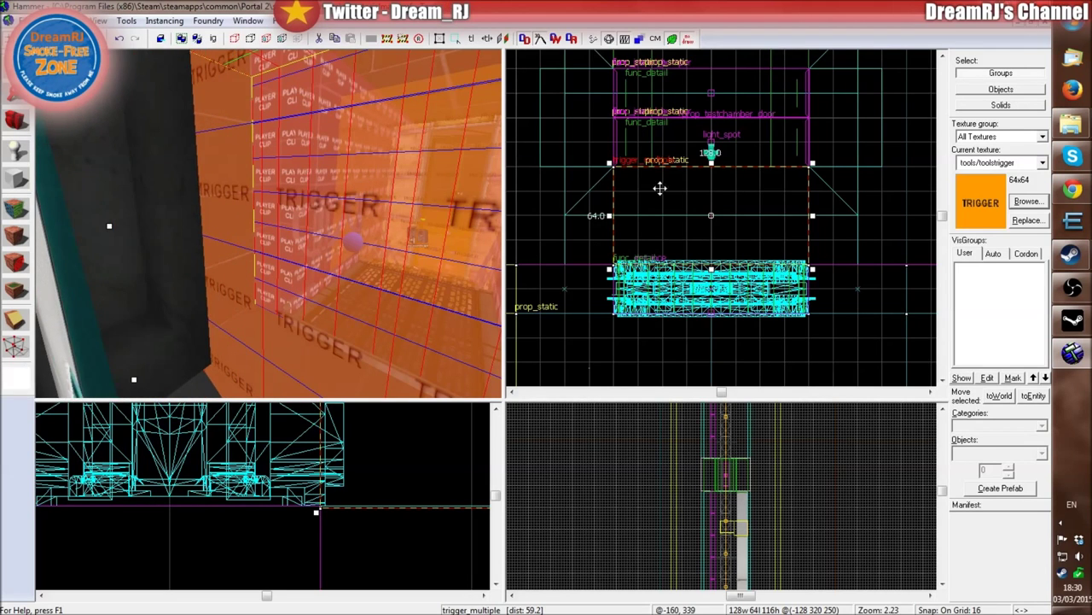
{"action": "scroll", "coordinate": [677, 229], "scroll_direction": "down", "scroll_amount": 3}
{"action": "scroll", "coordinate": [679, 292], "scroll_direction": "up", "scroll_amount": 2}
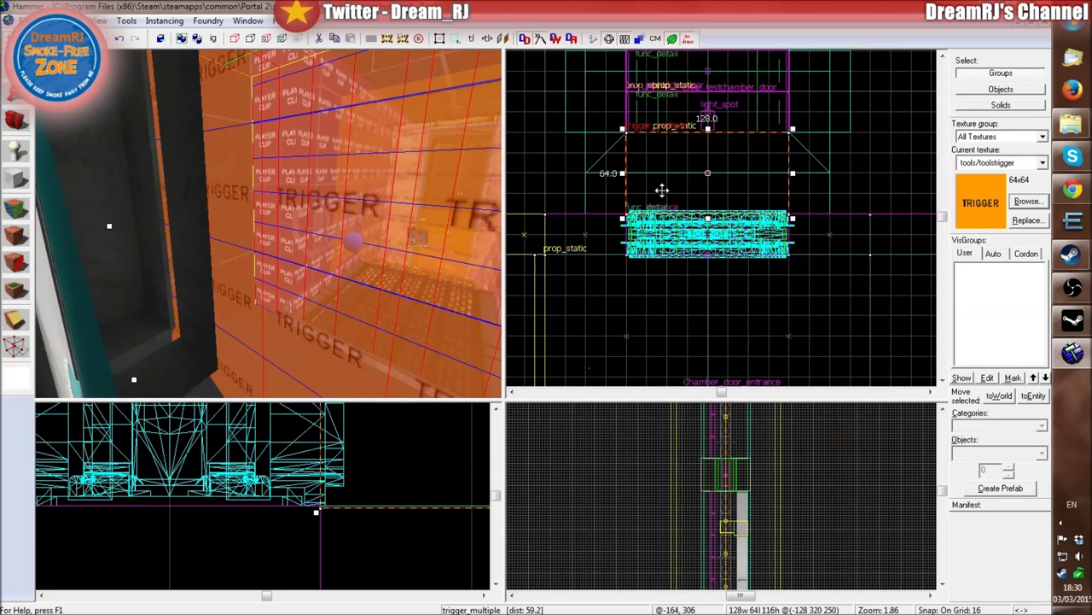
{"action": "left_click_drag", "start_coordinate": [668, 180], "coordinate": [668, 224]}
{"action": "left_click_drag", "start_coordinate": [672, 275], "coordinate": [673, 294]}
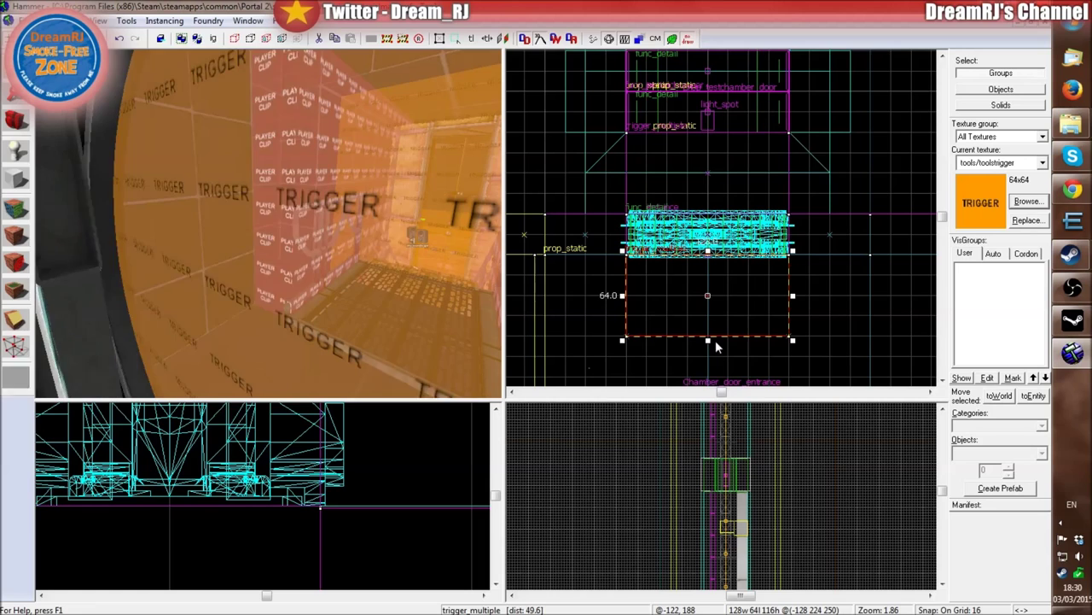
{"action": "left_click_drag", "start_coordinate": [707, 340], "coordinate": [708, 288]}
- Examine the thin trigger copy in front of the door from several angles in the 3D view
{"action": "key", "text": "z"}
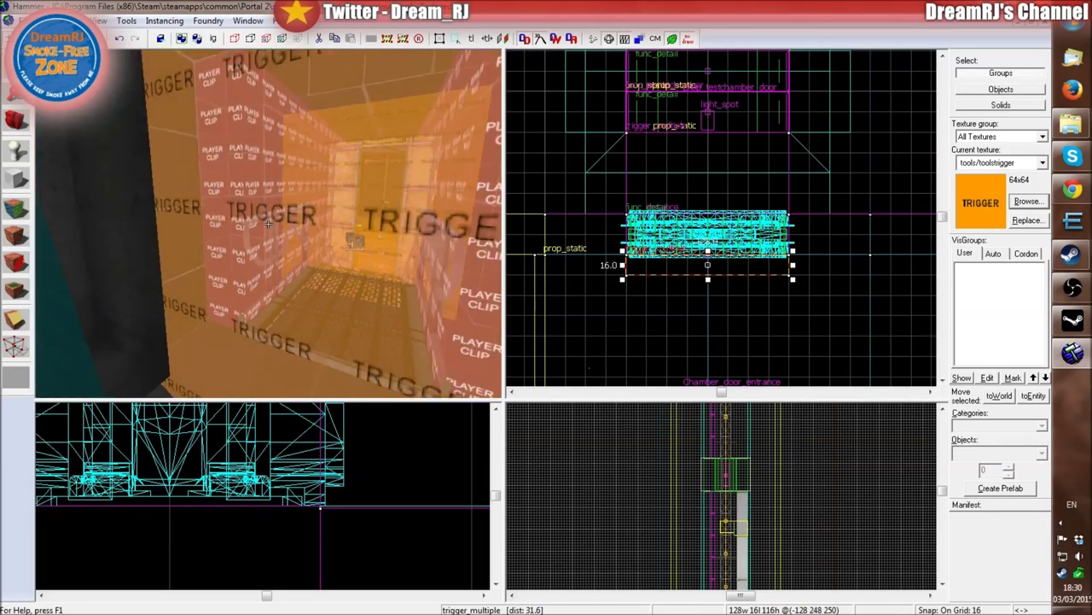
{"action": "key", "text": "s"}
{"action": "key", "text": "w"}
{"action": "key", "text": "s"}
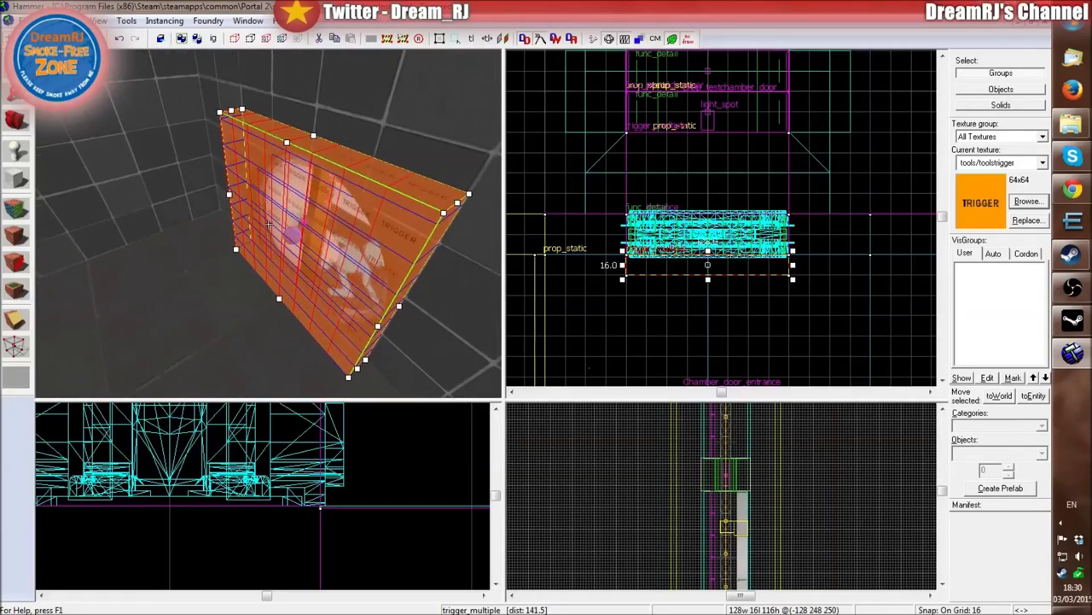
{"action": "key", "text": "a"}
{"action": "key", "text": "w"}
{"action": "key", "text": "s"}
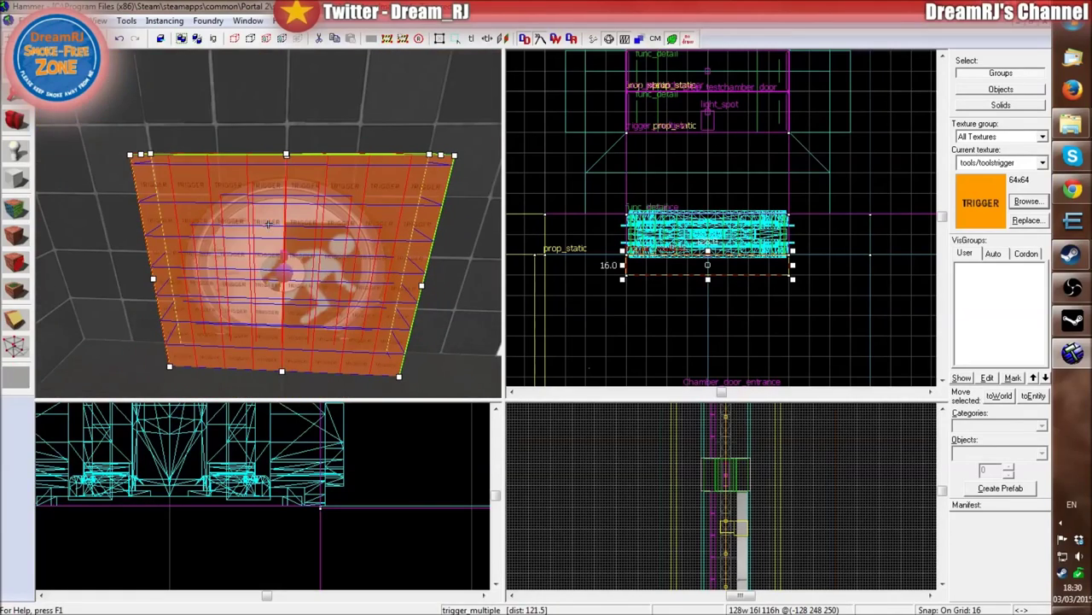
{"action": "key", "text": "d"}
{"action": "key", "text": "w"}
{"action": "key", "text": "a"}
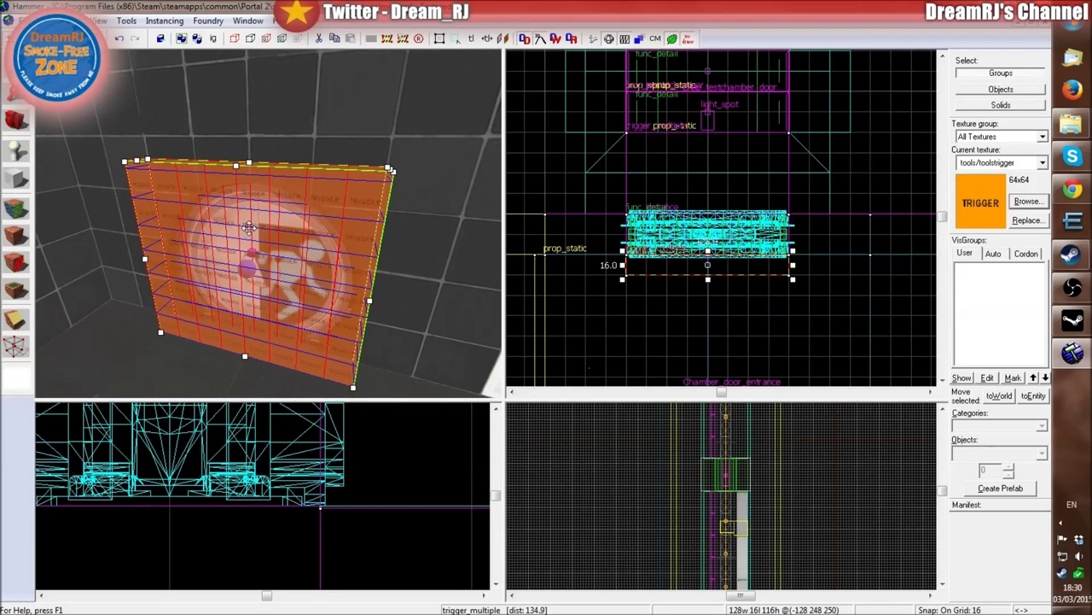
- Change the copied trigger's output to OnEndTouch with the input Close for Chamber_door_entrance, and close its properties
{"action": "key", "text": "alt+Return"}
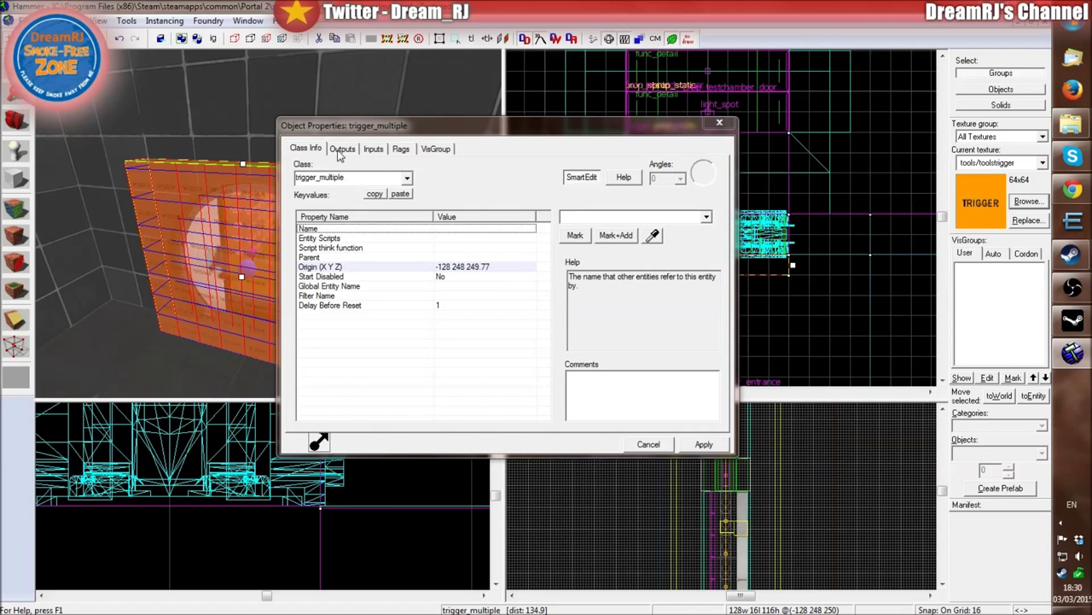
{"action": "left_click", "coordinate": [341, 149]}
{"action": "left_click", "coordinate": [342, 186]}
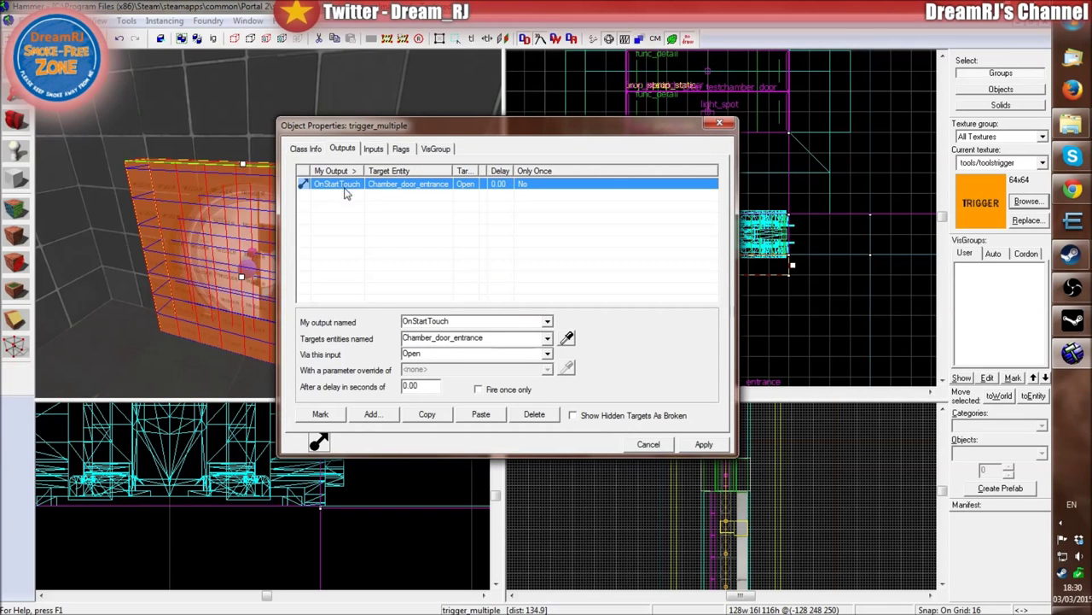
{"action": "left_click", "coordinate": [547, 321]}
{"action": "scroll", "coordinate": [458, 358], "scroll_direction": "up", "scroll_amount": 1}
{"action": "left_click", "coordinate": [459, 334]}
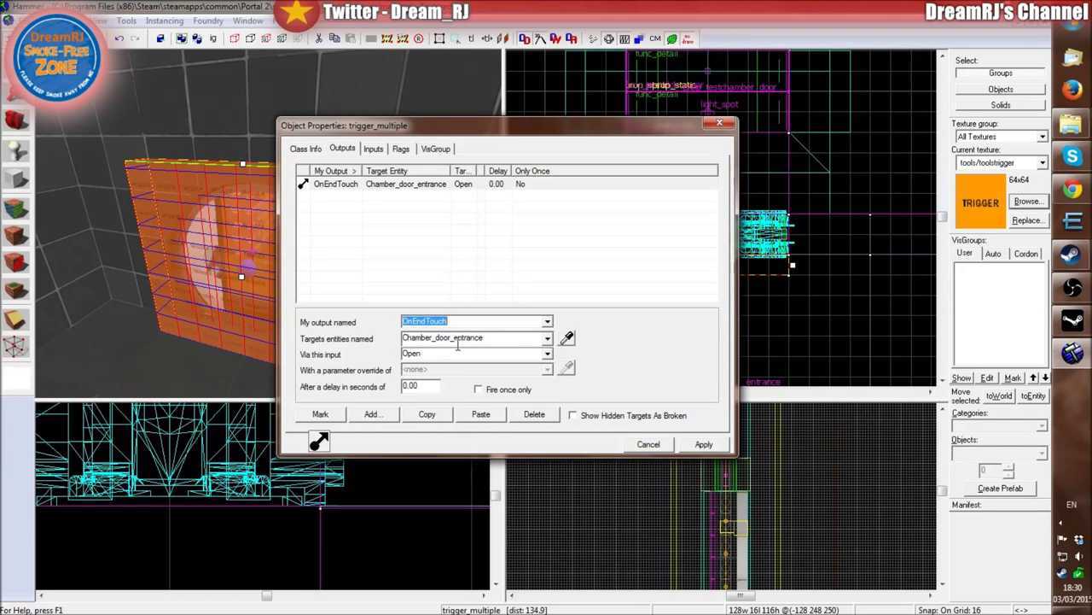
{"action": "left_click", "coordinate": [547, 353]}
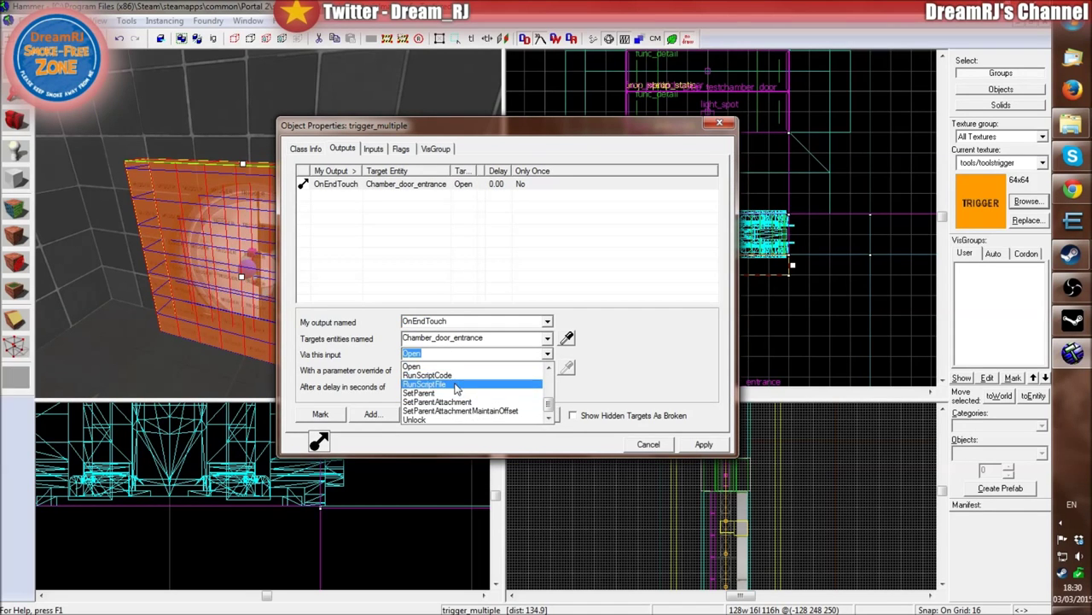
{"action": "left_click", "coordinate": [453, 386]}
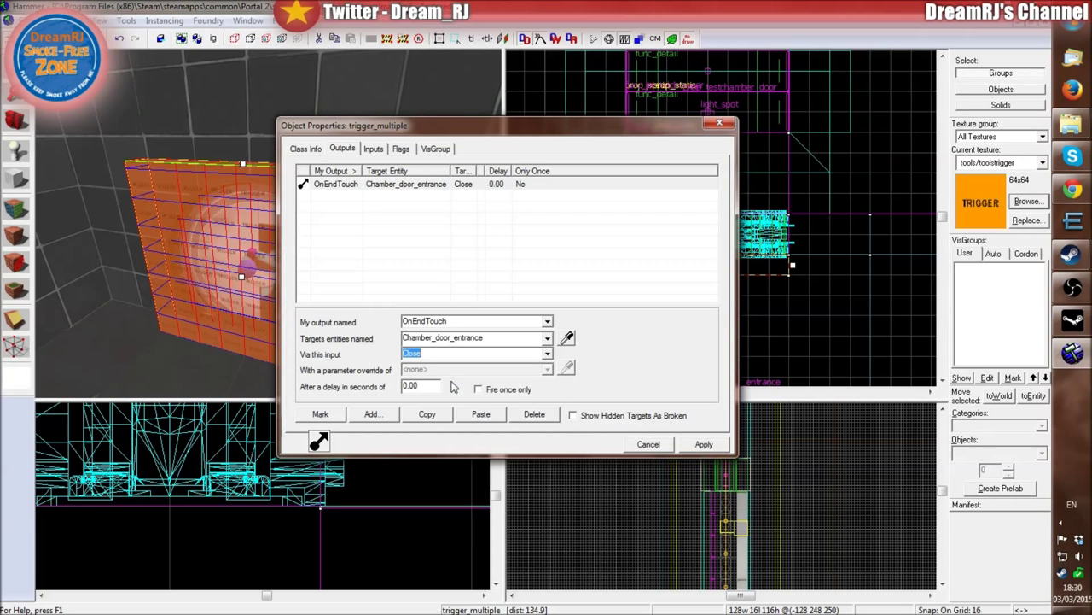
{"action": "left_click", "coordinate": [649, 444]}
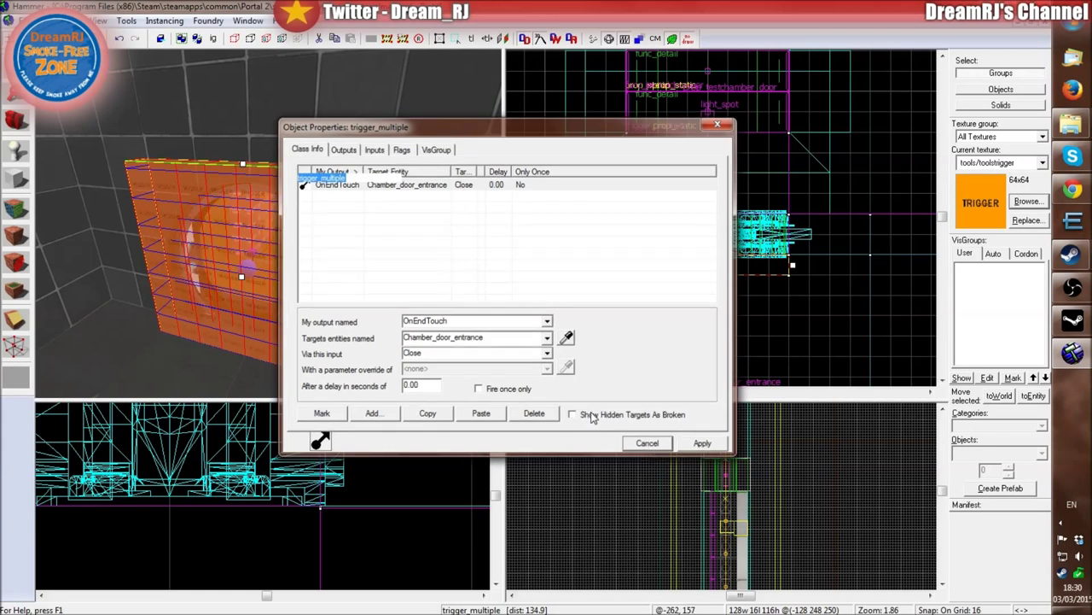
- Look around the chamber in the 3D view, checking the entrance door and the opposite side of the room
{"action": "key", "text": "s"}
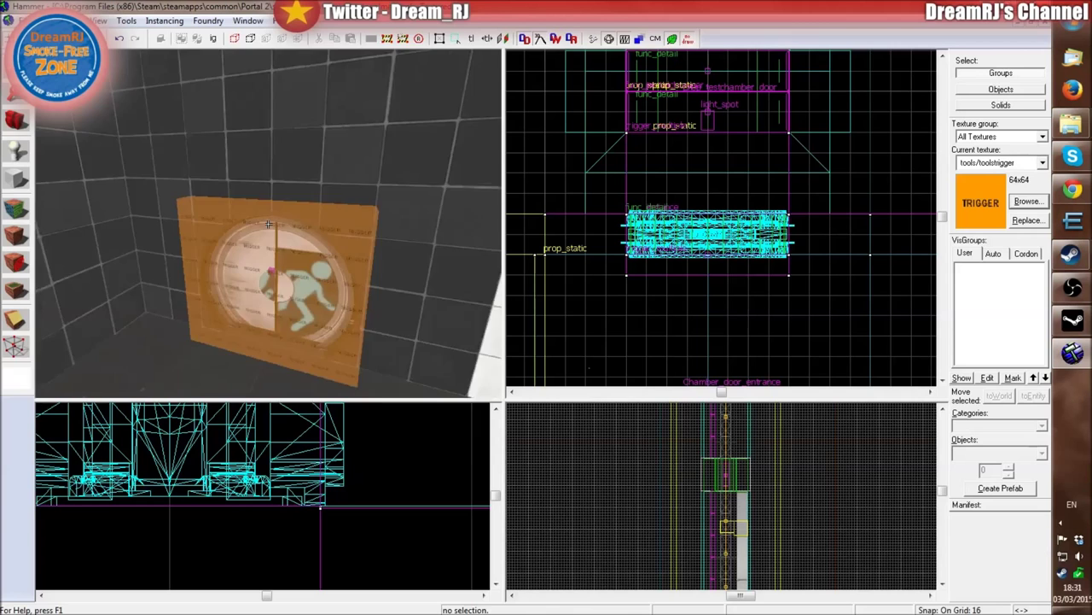
{"action": "key", "text": "w"}
{"action": "key", "text": "Left"}
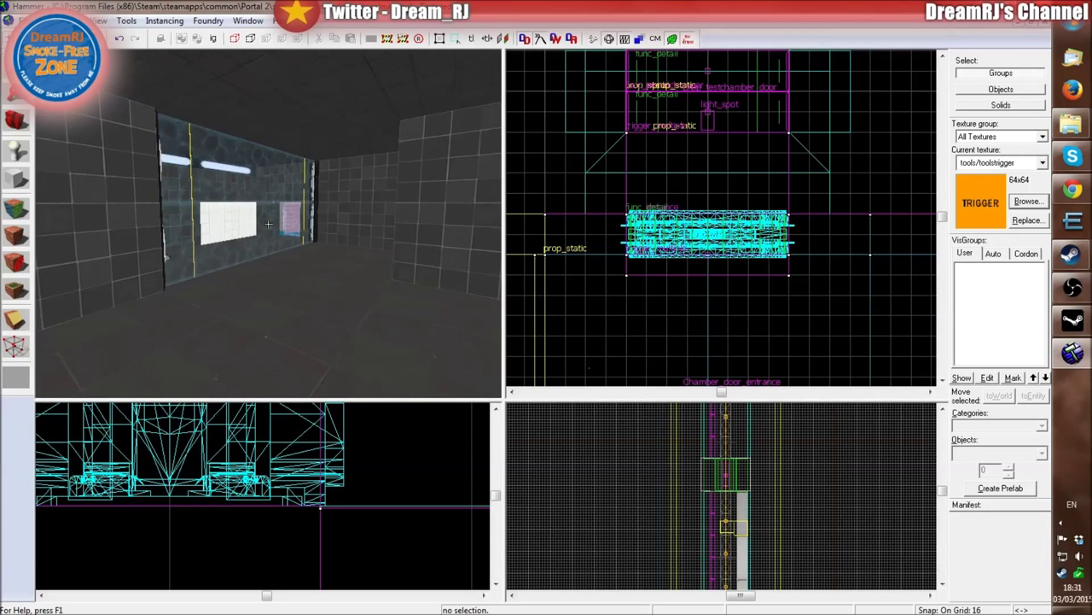
{"action": "key", "text": "s"}
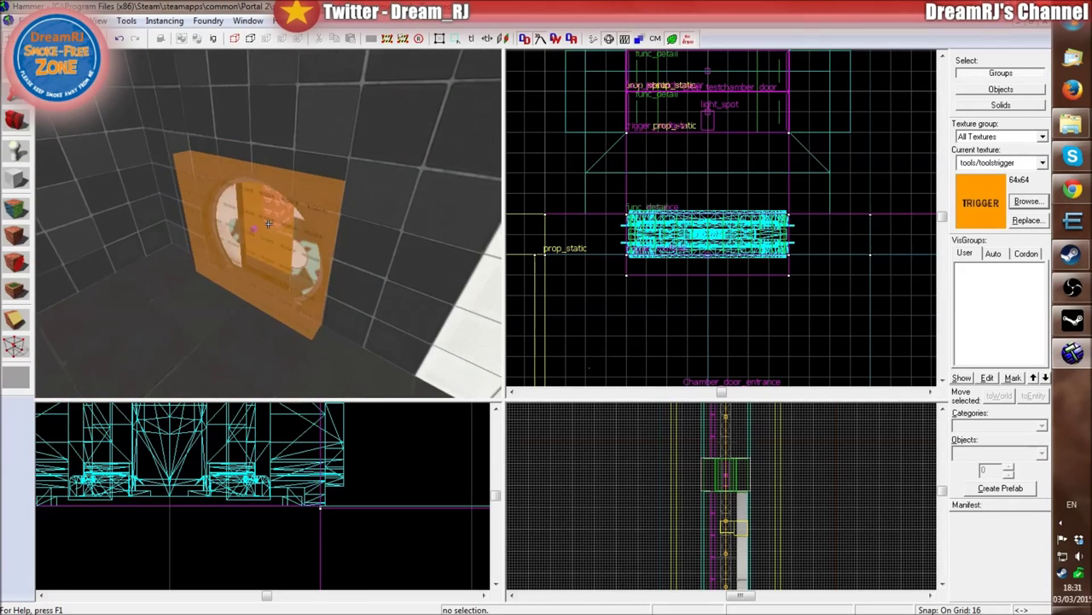
{"action": "key", "text": "w"}
{"action": "key", "text": "s"}
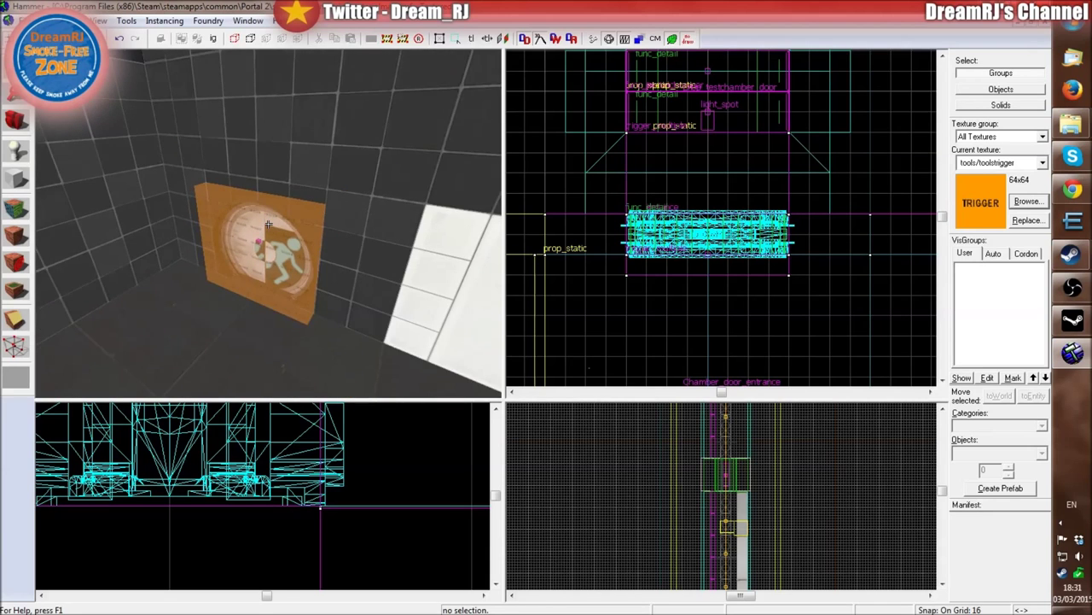
{"action": "key", "text": "w"}
- Select the thin trigger, the chamber door, the trigger behind it and the door frame together
{"action": "key", "text": "z"}
{"action": "left_click", "coordinate": [265, 232]}
{"action": "key", "text": "z"}
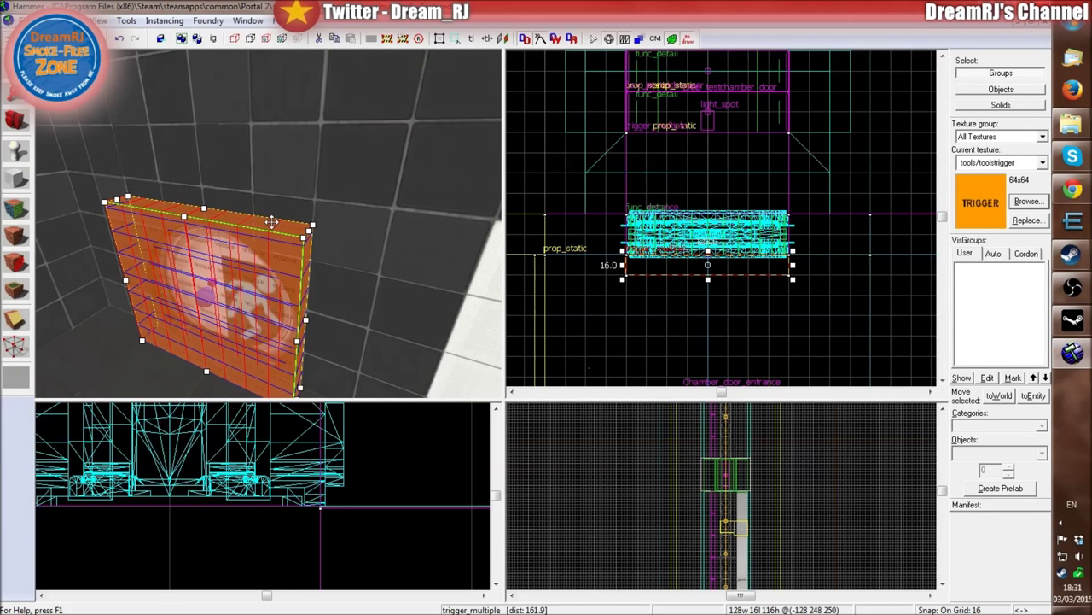
{"action": "key", "text": "w"}
{"action": "key", "text": "Up"}
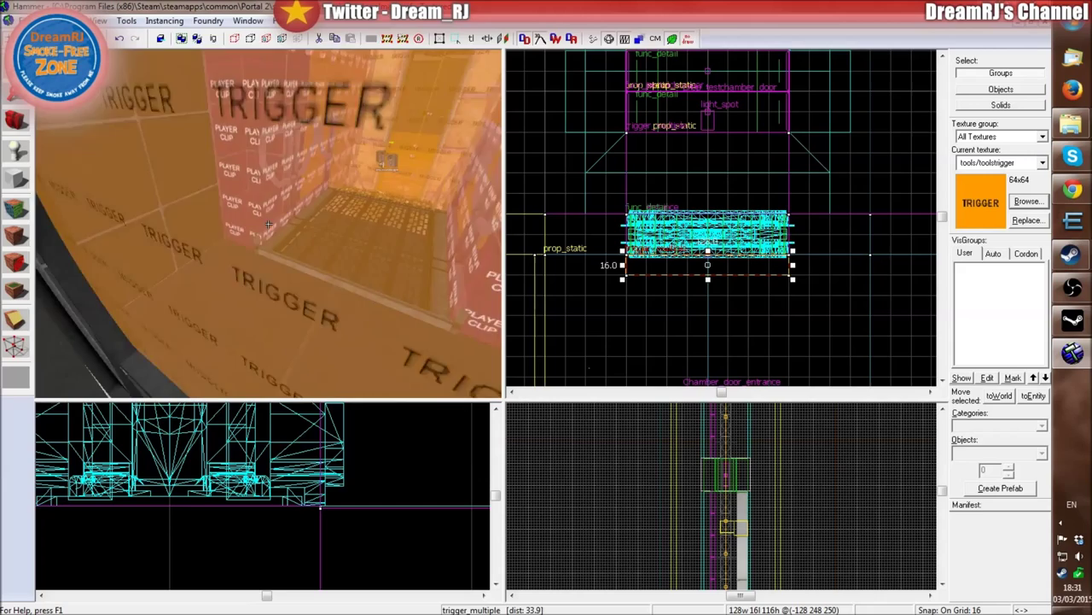
{"action": "left_click", "coordinate": [282, 223], "text": "ctrl"}
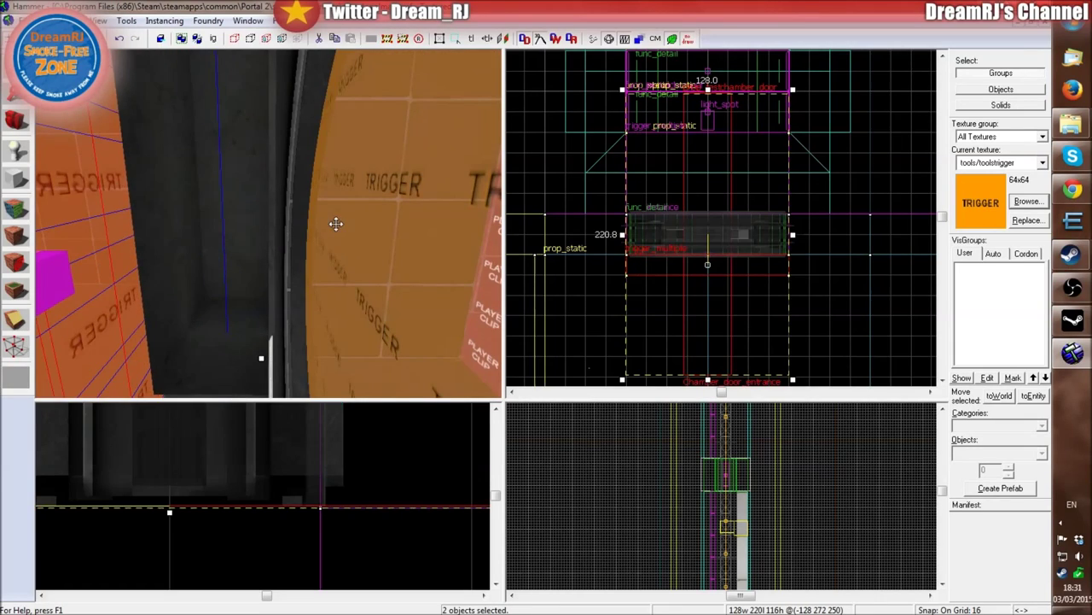
{"action": "left_click", "coordinate": [336, 225], "text": "ctrl"}
{"action": "key", "text": "z"}
{"action": "key", "text": "s"}
{"action": "key", "text": "s"}
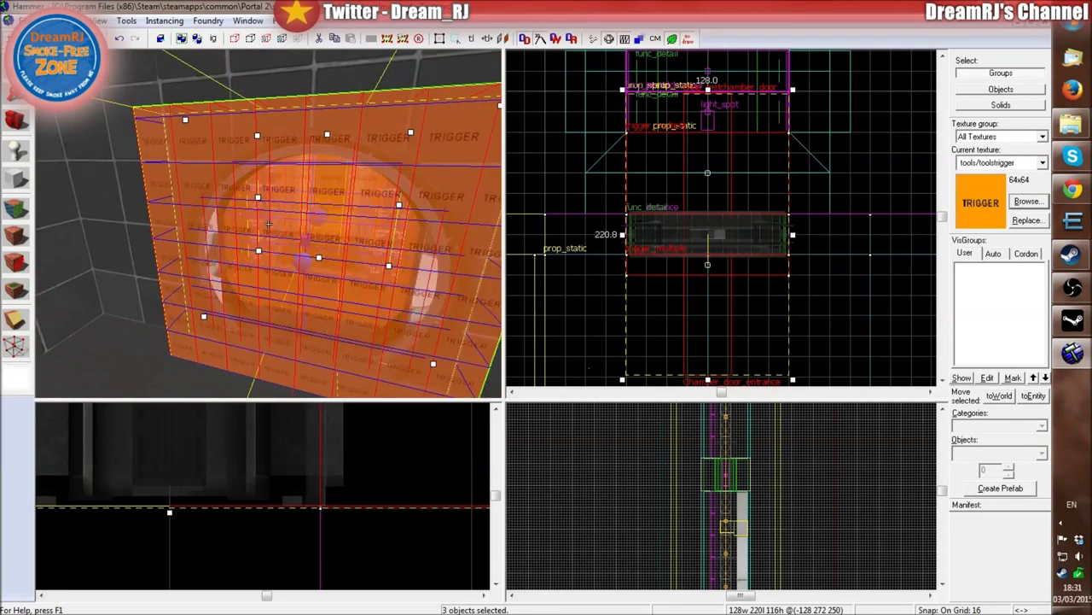
{"action": "left_click", "coordinate": [317, 160], "text": "ctrl"}
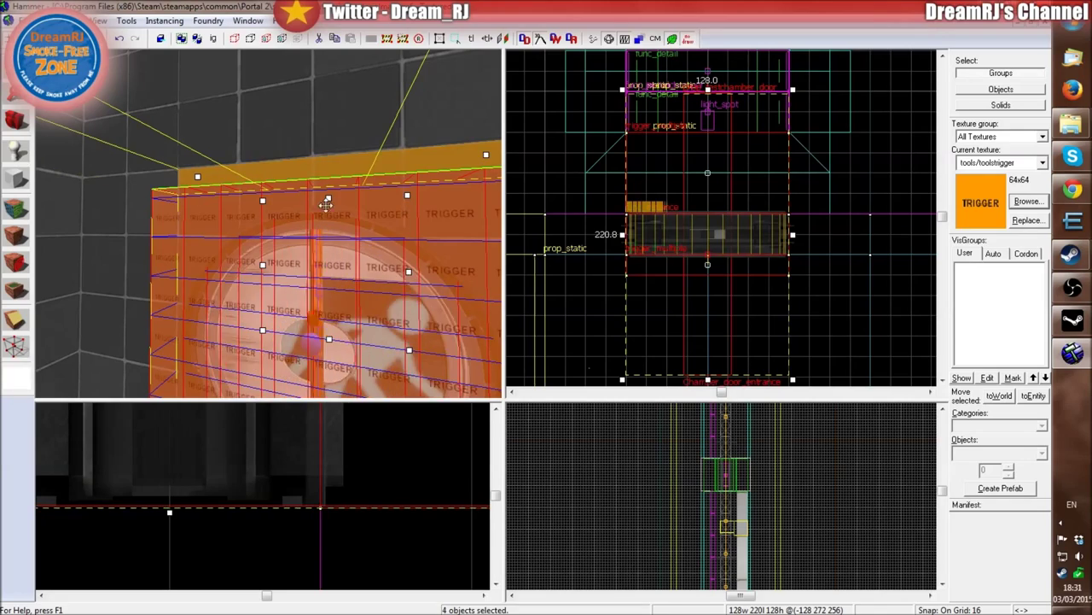
- Copy the selected door, frame and both triggers to the exit corridor at the opposite end of the chamber, centred at 368 -512 256
{"action": "scroll", "coordinate": [699, 223], "scroll_direction": "down", "scroll_amount": 10}
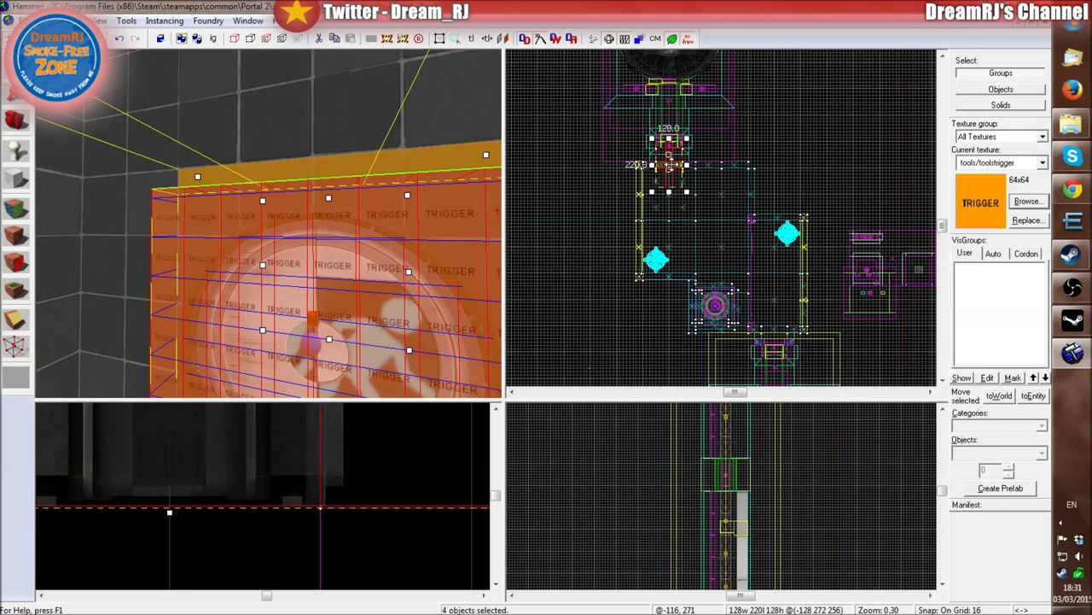
{"action": "left_click_drag", "start_coordinate": [670, 160], "coordinate": [699, 219]}
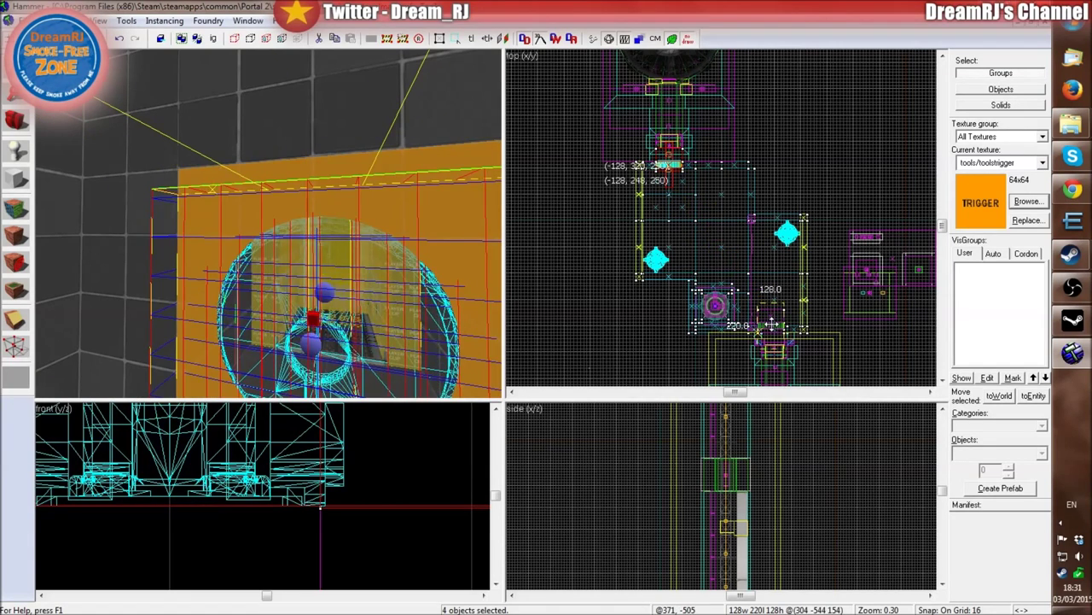
{"action": "left_click_drag", "start_coordinate": [771, 325], "coordinate": [771, 325]}
{"action": "key", "text": "z"}
{"action": "key", "text": "s"}
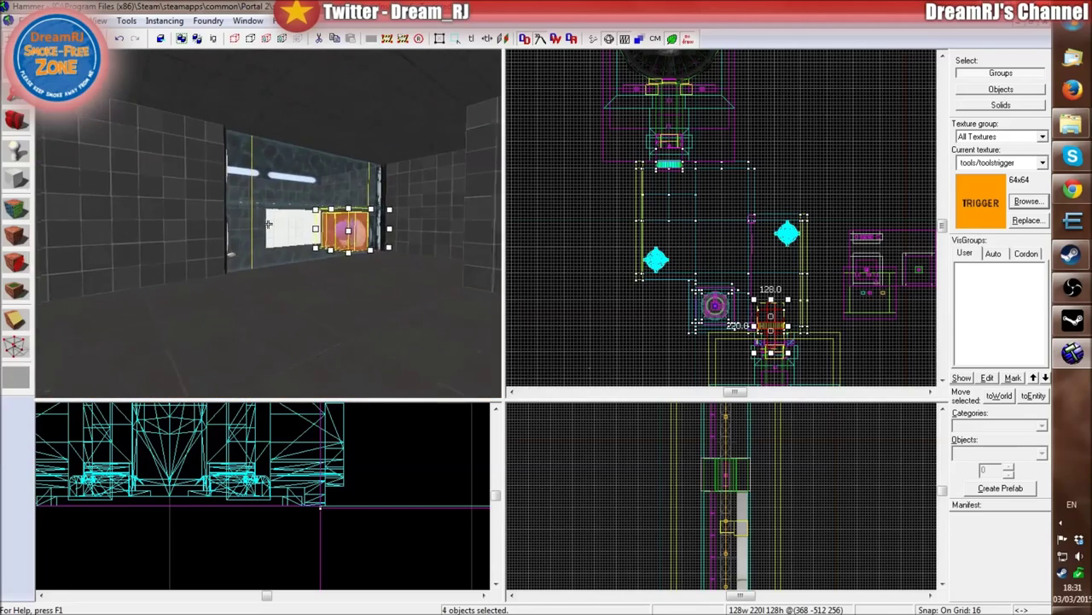
- Move the copied door, frame and triggers into the exit opening, centred at 384 -528 256, and clear the selection
{"action": "key", "text": "w"}
{"action": "key", "text": "z"}
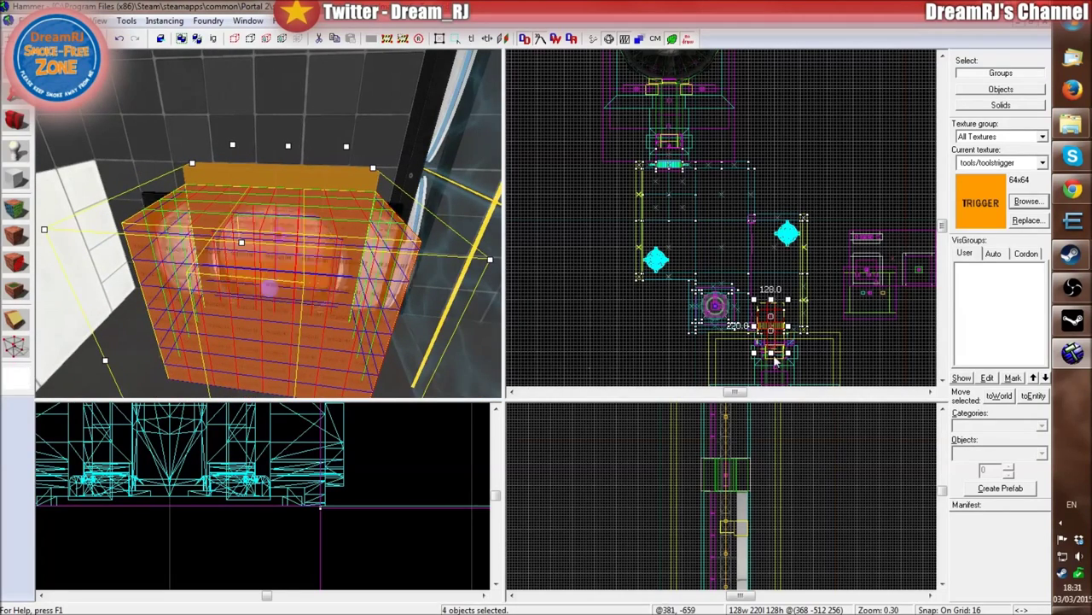
{"action": "scroll", "coordinate": [775, 361], "scroll_direction": "up", "scroll_amount": 7}
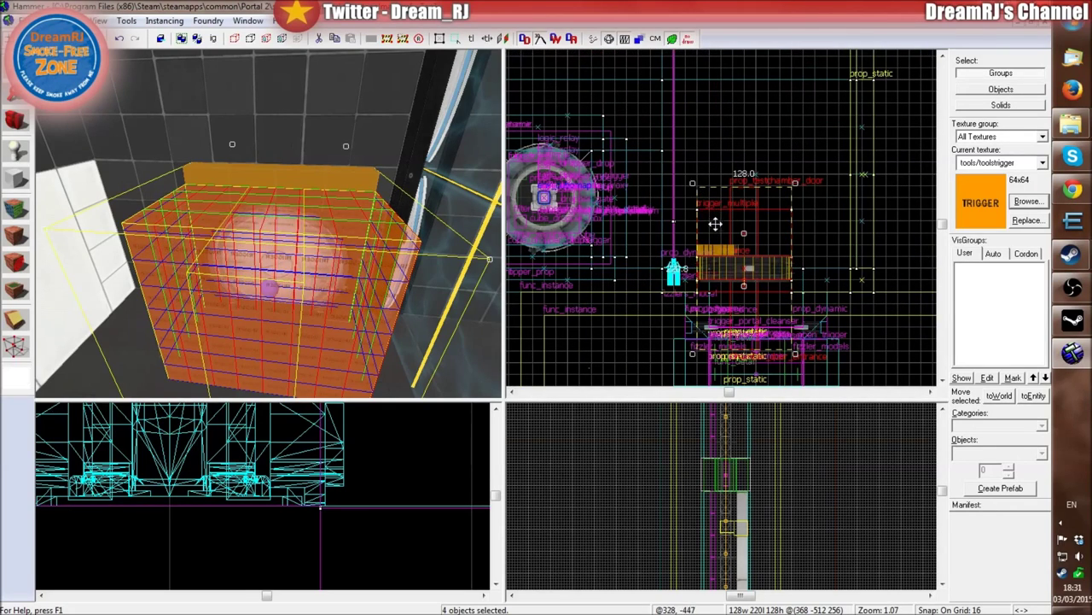
{"action": "left_click_drag", "start_coordinate": [695, 183], "coordinate": [773, 321]}
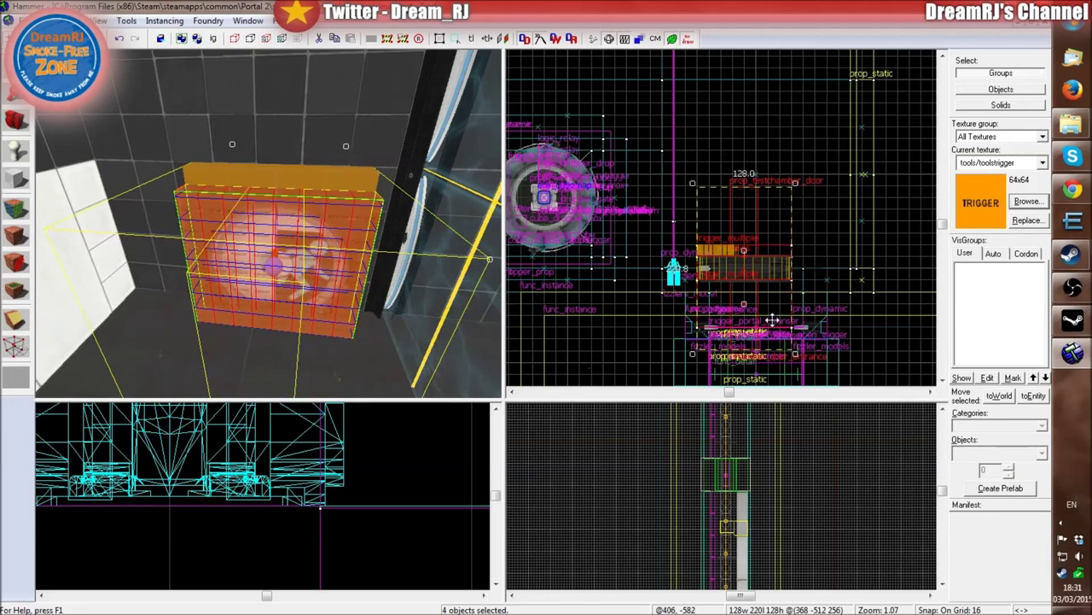
{"action": "scroll", "coordinate": [729, 313], "scroll_direction": "up", "scroll_amount": 4}
{"action": "left_click_drag", "start_coordinate": [773, 243], "coordinate": [797, 264]}
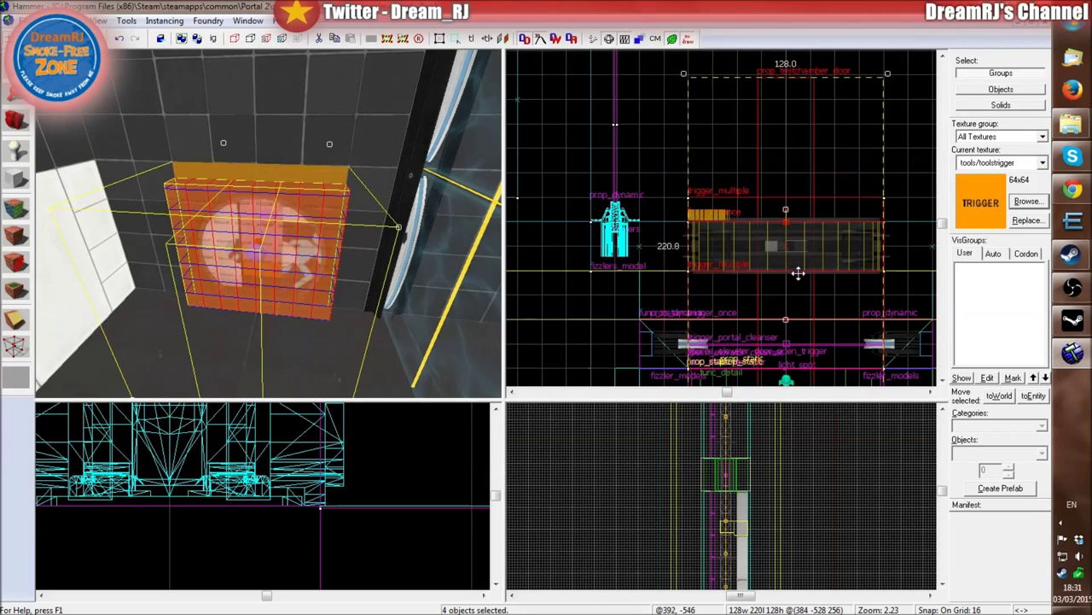
{"action": "key", "text": "z"}
{"action": "key", "text": "w"}
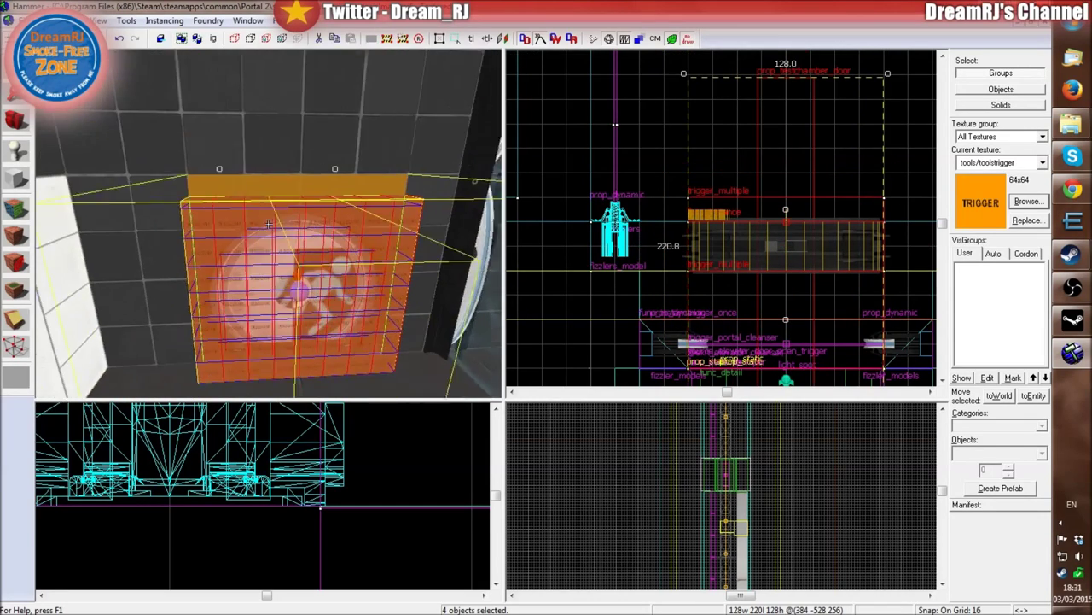
{"action": "key", "text": "d"}
{"action": "key", "text": "z"}
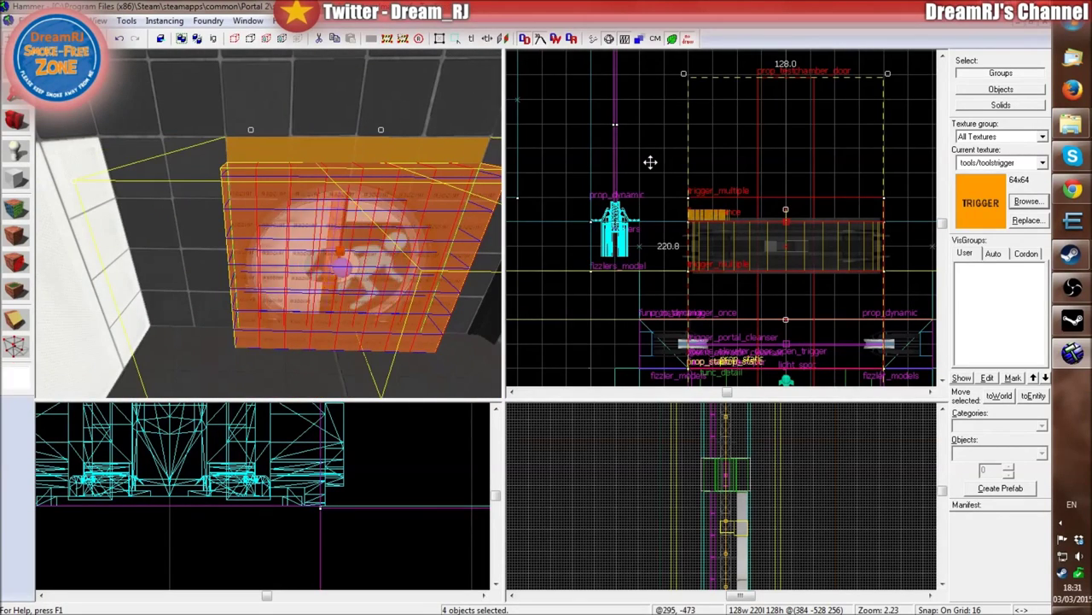
{"action": "left_click", "coordinate": [650, 163]}
- Rename the copied chamber door as Chamber_door_exit and close its properties
{"action": "key", "text": "z"}
{"action": "key", "text": "w"}
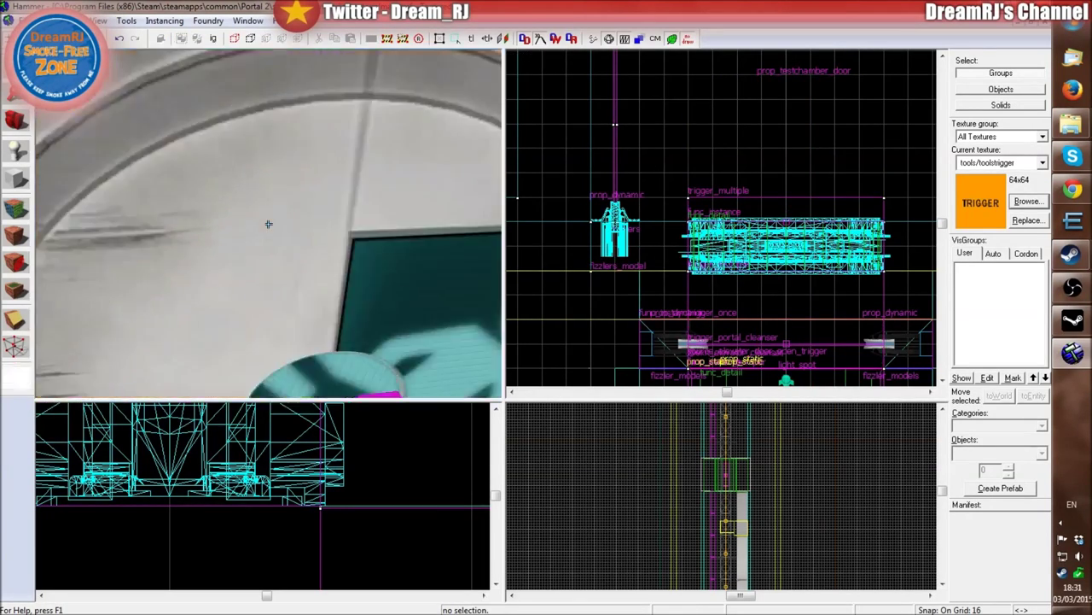
{"action": "key", "text": "s"}
{"action": "key", "text": "z"}
{"action": "double_click", "coordinate": [116, 164]}
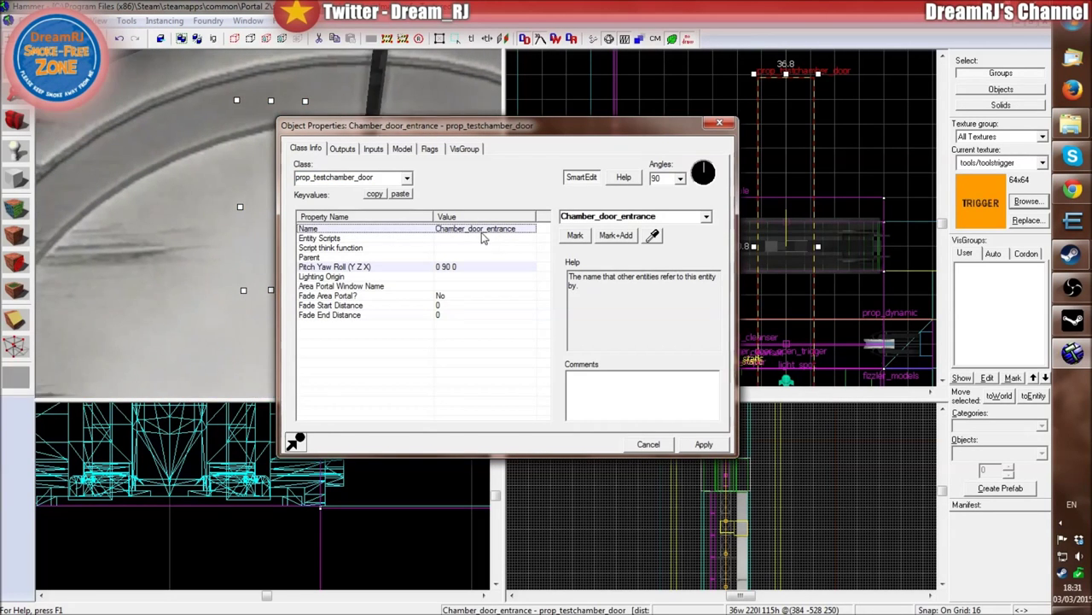
{"action": "double_click", "coordinate": [665, 215]}
{"action": "left_click", "coordinate": [662, 216]}
{"action": "left_click_drag", "start_coordinate": [660, 216], "coordinate": [628, 217]}
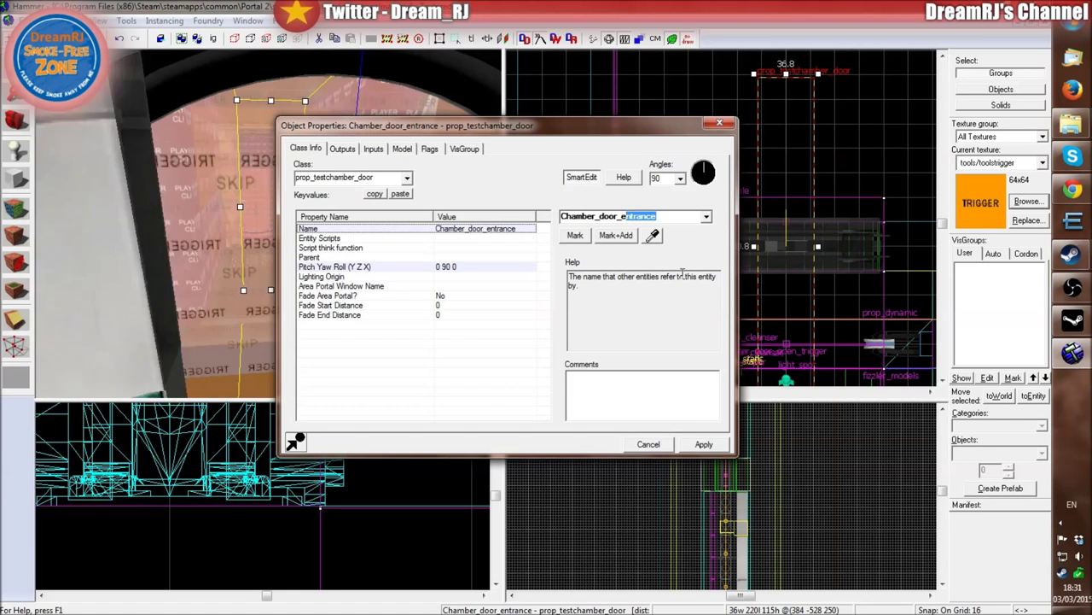
{"action": "type", "text": "xit"}
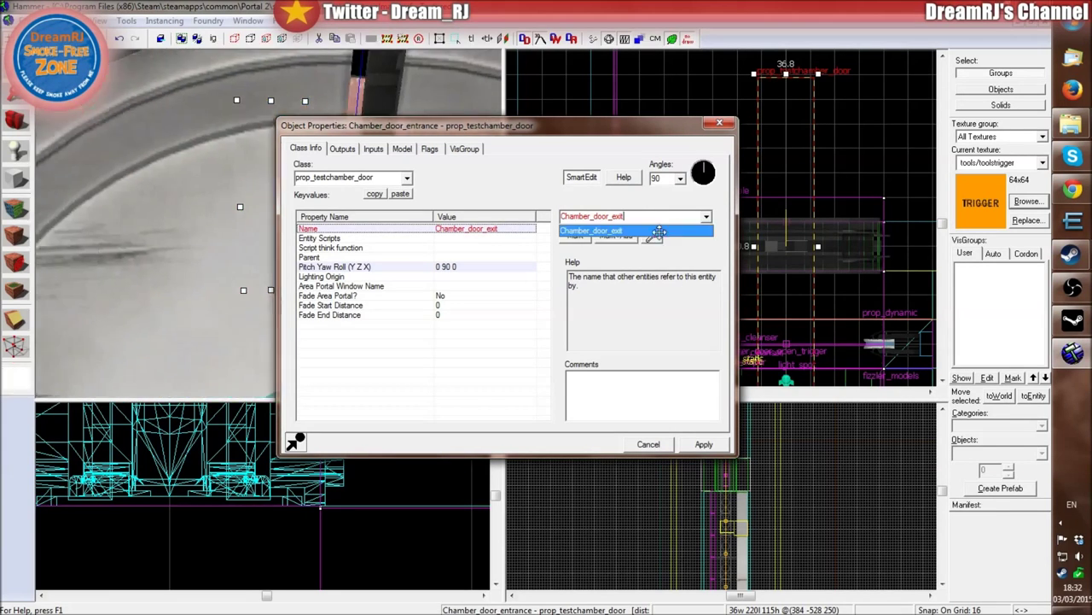
{"action": "left_click", "coordinate": [703, 444]}
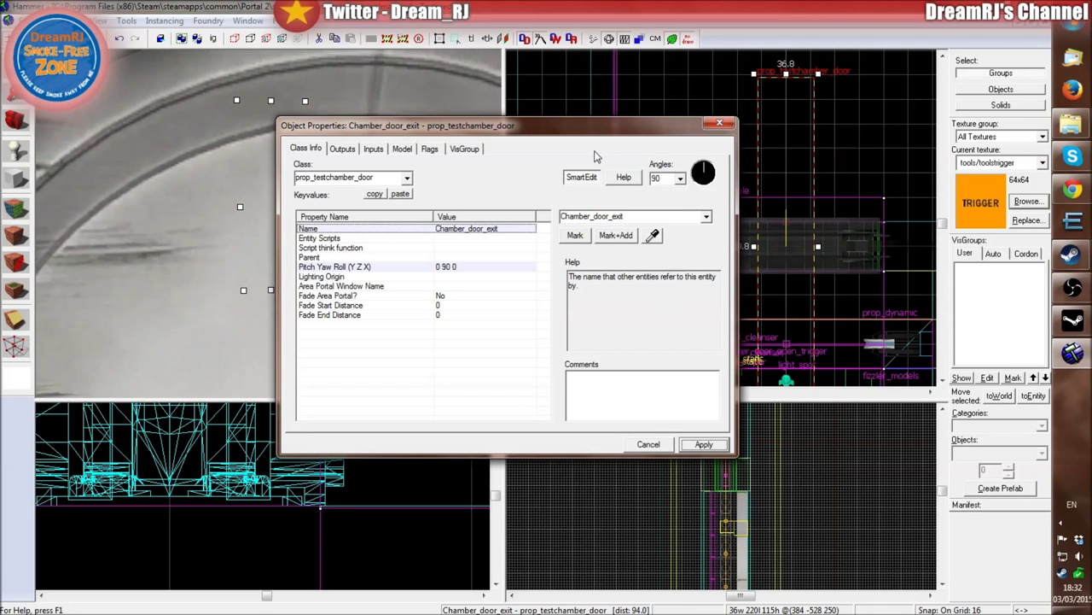
{"action": "left_click", "coordinate": [648, 444]}
- Thicken the trigger on the chamber side of the exit door to 32 units, extending it toward the chamber
{"action": "key", "text": "s"}
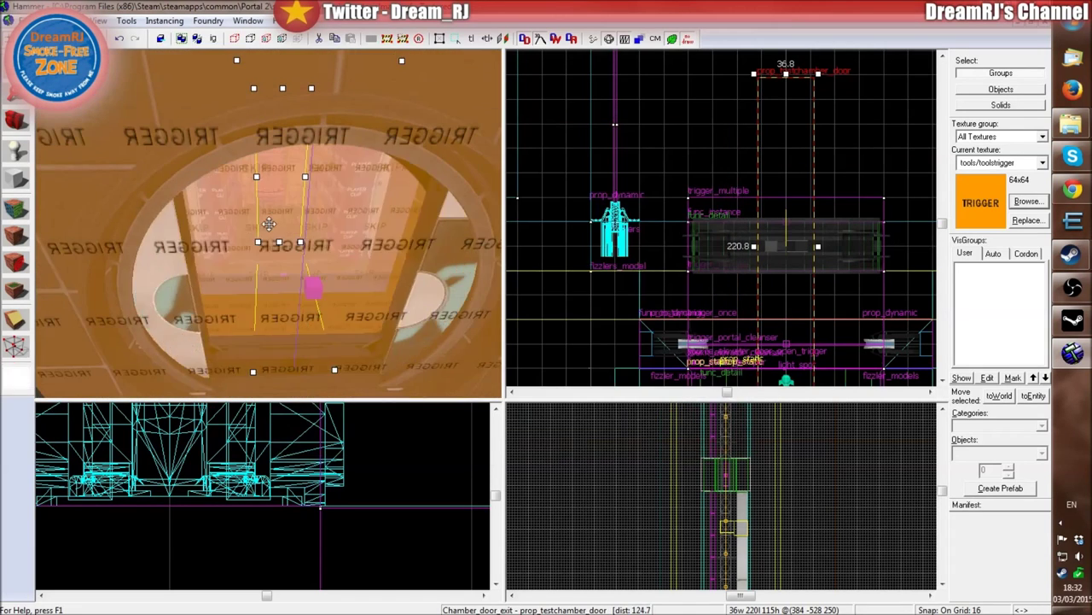
{"action": "key", "text": "z"}
{"action": "left_click", "coordinate": [151, 200]}
{"action": "key", "text": "z"}
{"action": "key", "text": "s"}
{"action": "key", "text": "z"}
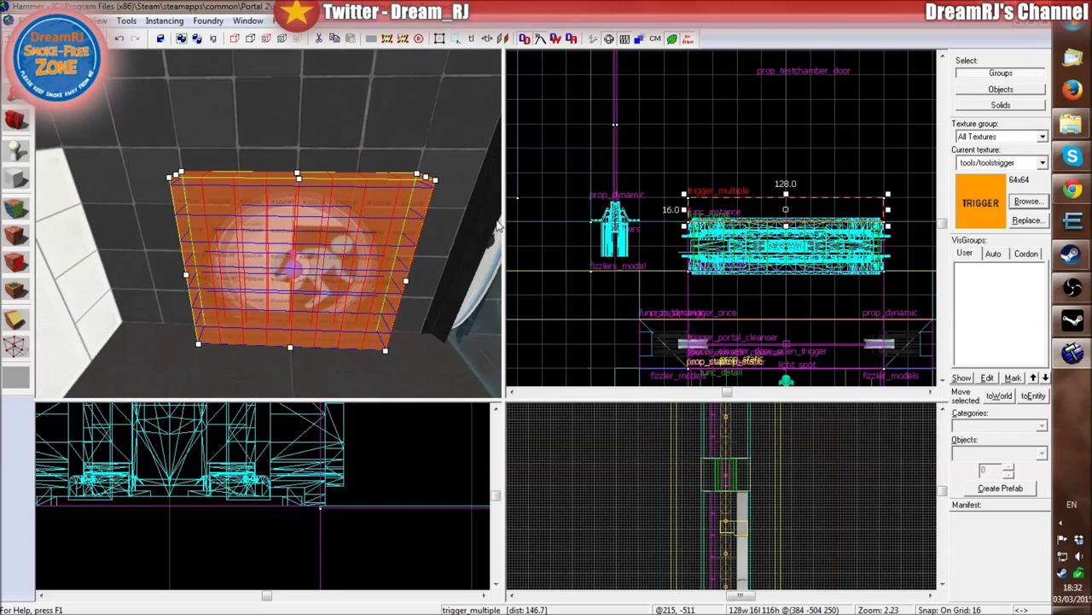
{"action": "scroll", "coordinate": [758, 235], "scroll_direction": "down", "scroll_amount": 2}
{"action": "scroll", "coordinate": [845, 141], "scroll_direction": "up", "scroll_amount": 2}
{"action": "mouse_move", "coordinate": [743, 243]}
{"action": "left_mouse_down"}
{"action": "mouse_move", "coordinate": [741, 196]}
{"action": "mouse_move", "coordinate": [742, 214]}
{"action": "left_mouse_up"}
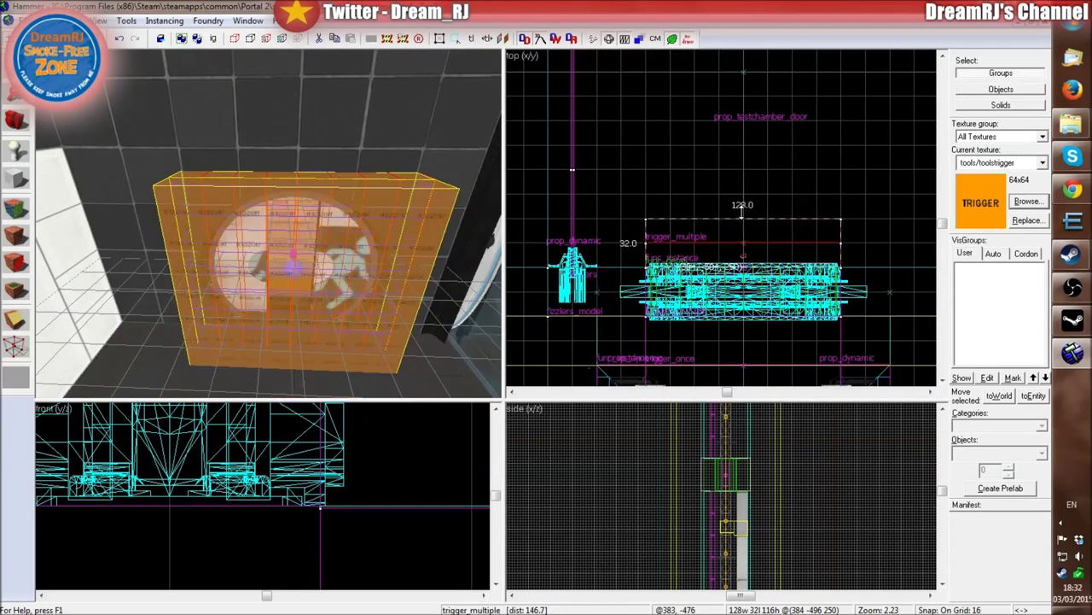
{"action": "left_click", "coordinate": [707, 183]}
- Retarget the chamber-side trigger's output to Chamber_door_exit by picking the exit door in the 3D view
{"action": "key", "text": "z"}
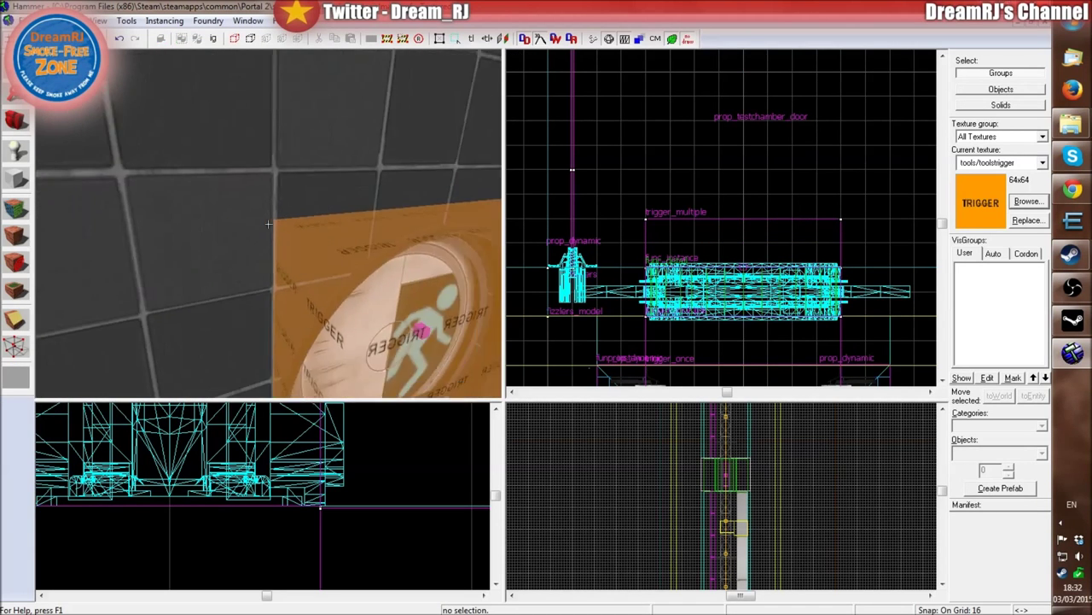
{"action": "key", "text": "a"}
{"action": "key", "text": "z"}
{"action": "double_click", "coordinate": [290, 234]}
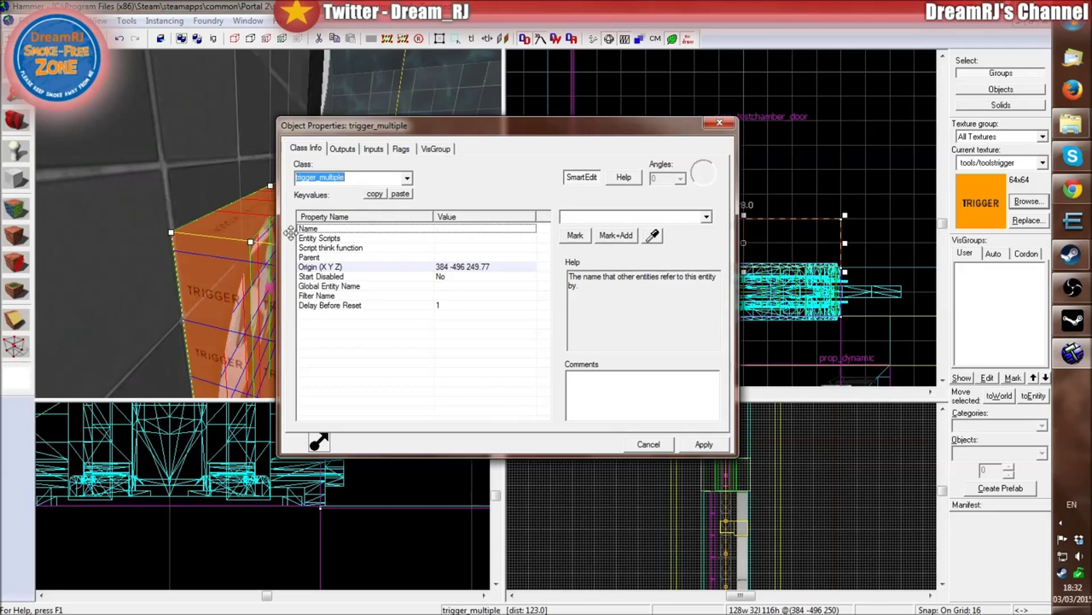
{"action": "left_click", "coordinate": [341, 150]}
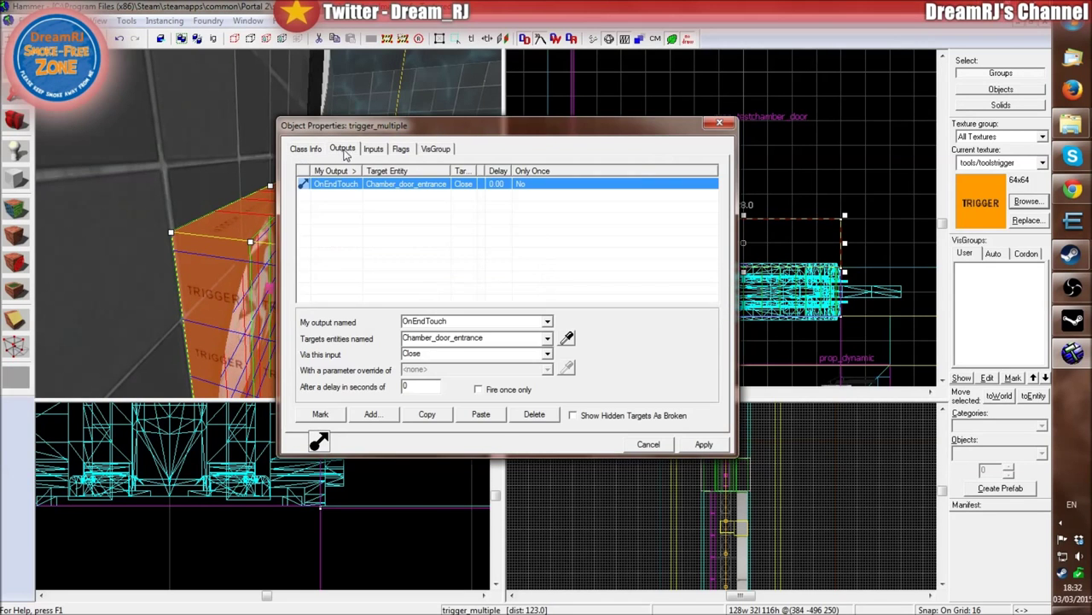
{"action": "left_click", "coordinate": [568, 339]}
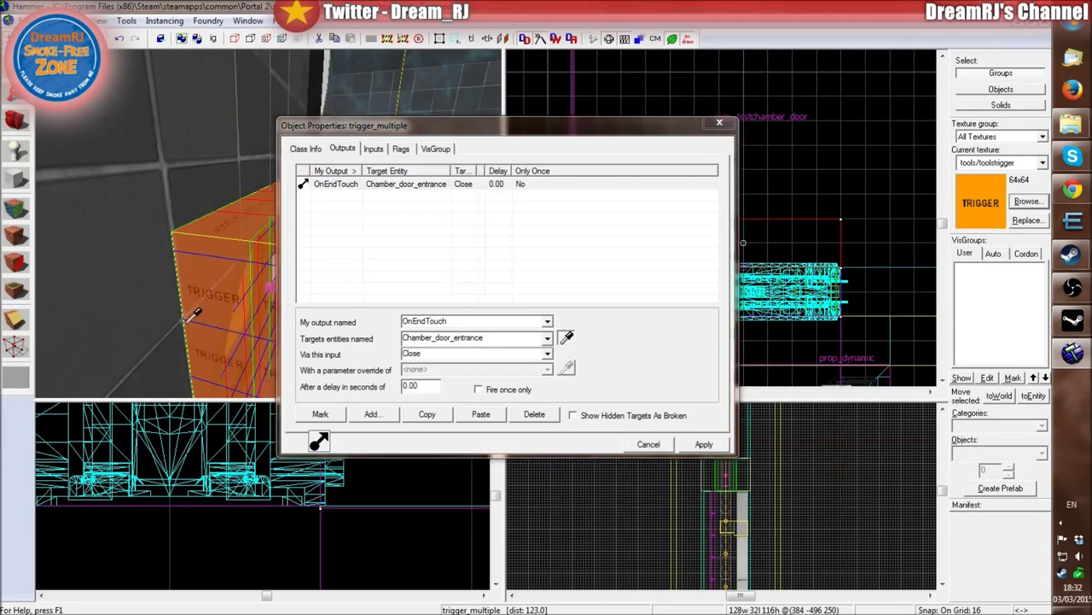
{"action": "key", "text": "z"}
{"action": "key", "text": "w"}
{"action": "key", "text": "z"}
{"action": "left_click", "coordinate": [201, 205]}
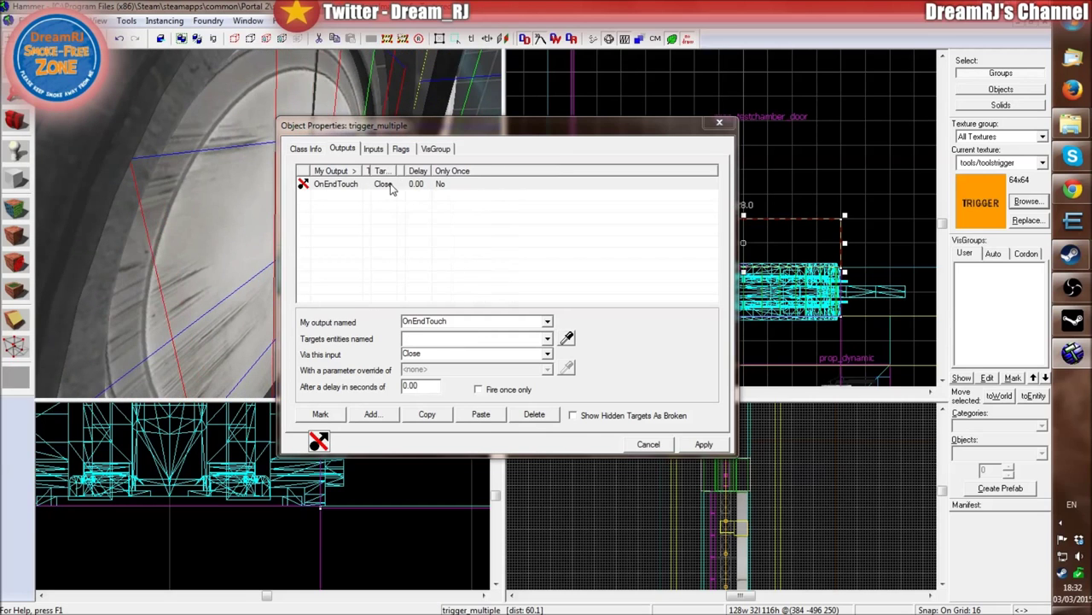
{"action": "left_click", "coordinate": [566, 338]}
{"action": "left_click", "coordinate": [174, 260]}
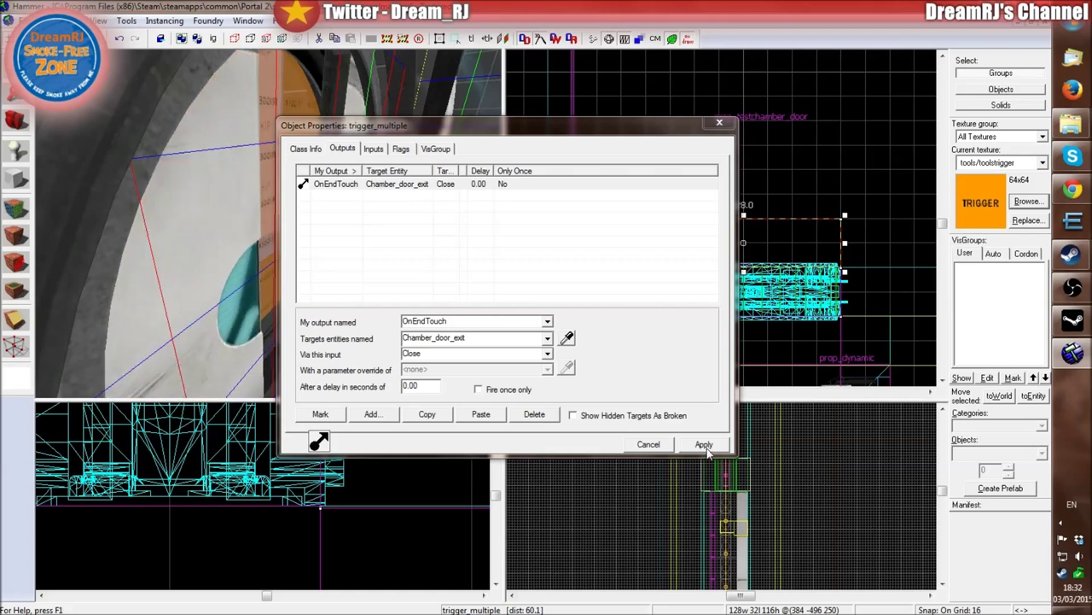
{"action": "left_click", "coordinate": [446, 188]}
- Change the chamber-side trigger's output to OnStartTouch with the input Open for Chamber_door_exit, and close its properties
{"action": "key", "text": "z"}
{"action": "key", "text": "s"}
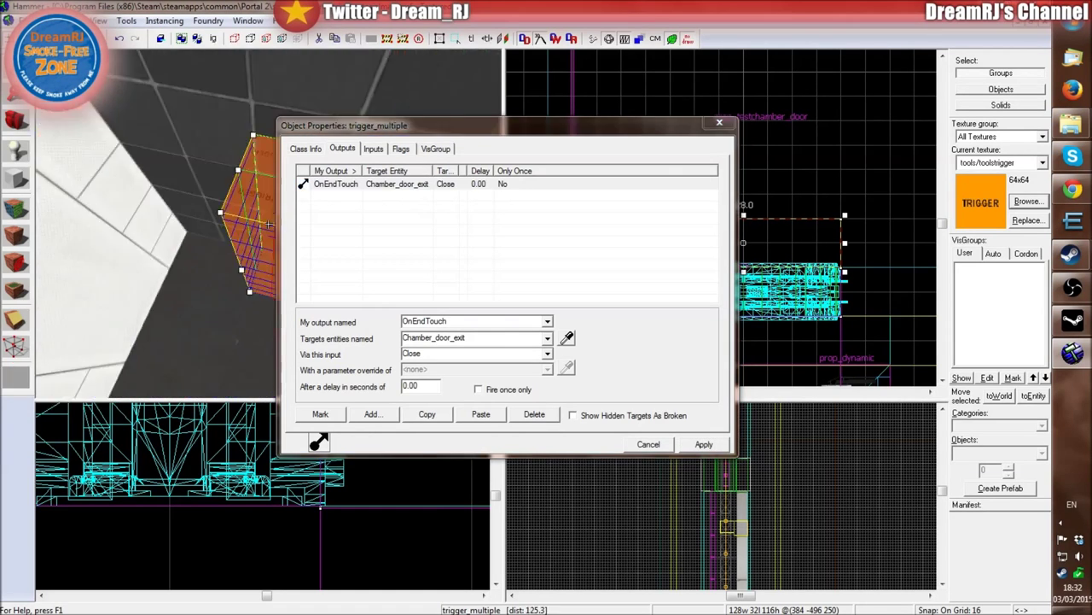
{"action": "key", "text": "s"}
{"action": "key", "text": "z"}
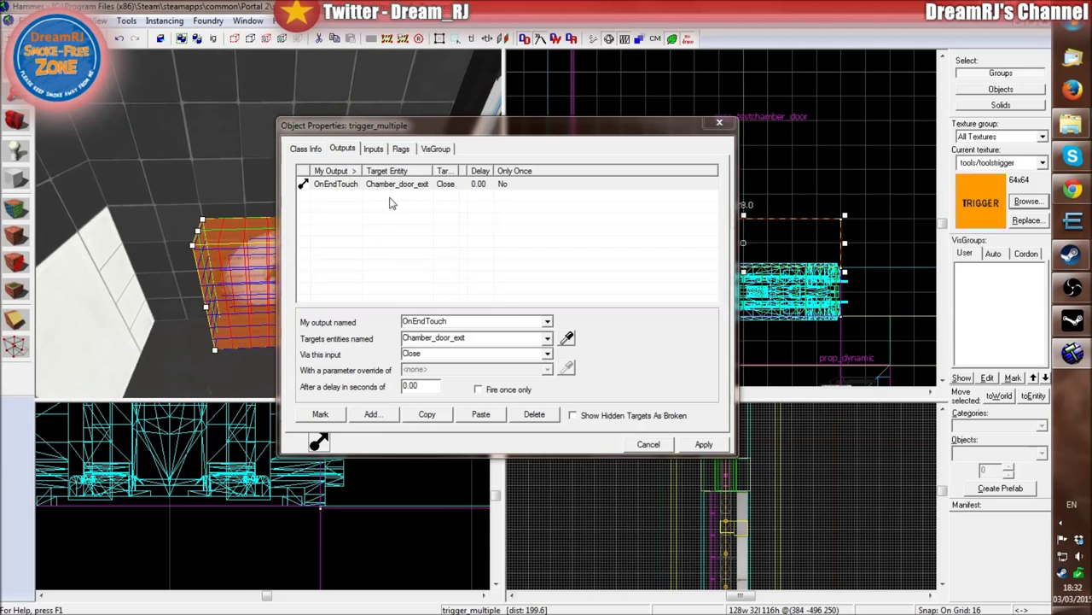
{"action": "left_click", "coordinate": [337, 185]}
{"action": "left_click", "coordinate": [548, 321]}
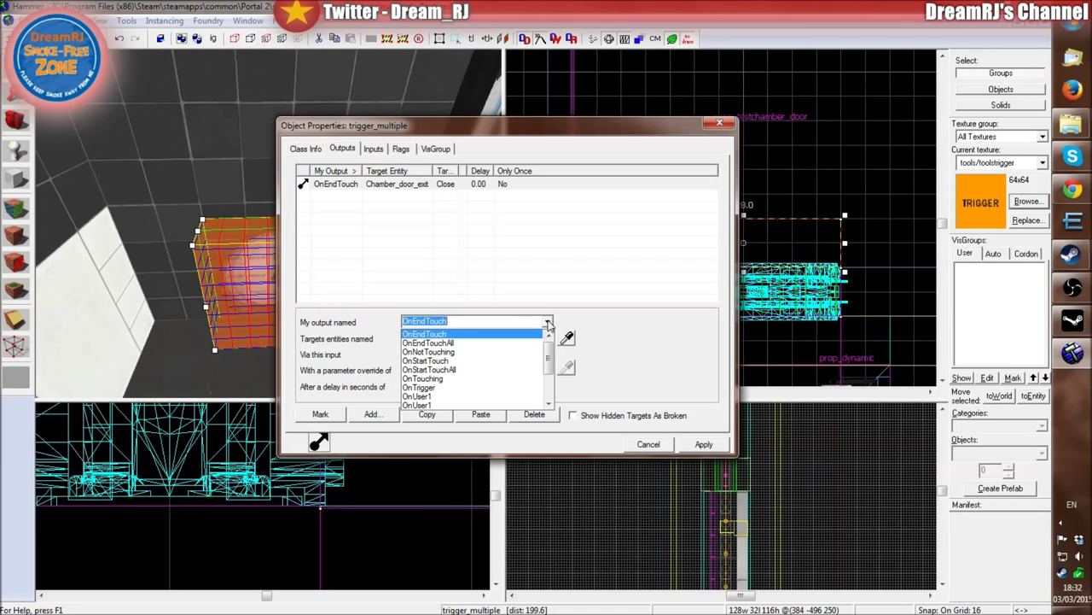
{"action": "left_click", "coordinate": [465, 362]}
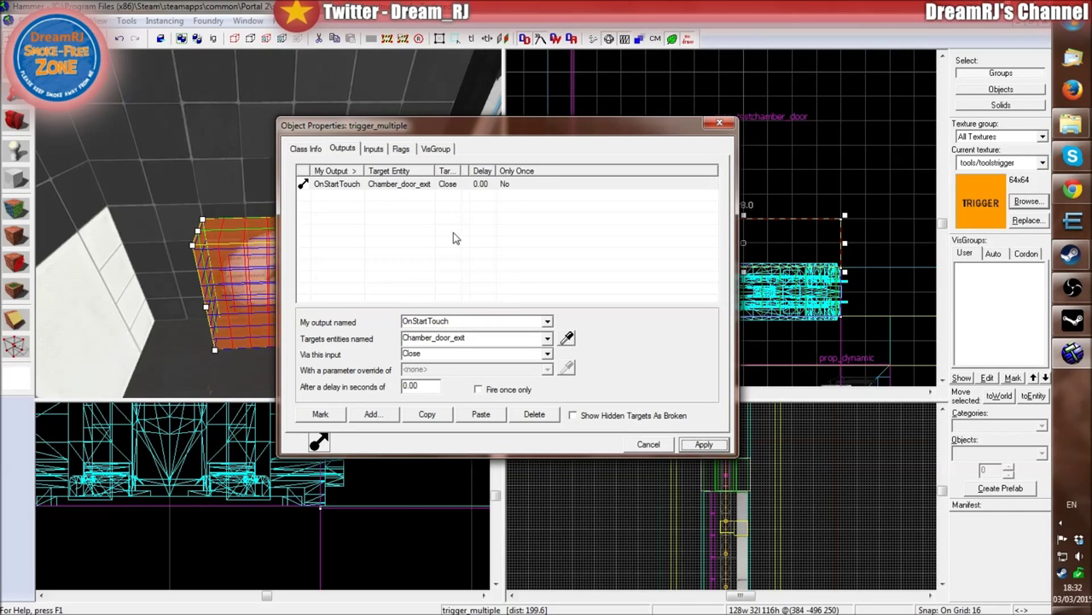
{"action": "left_click", "coordinate": [547, 354]}
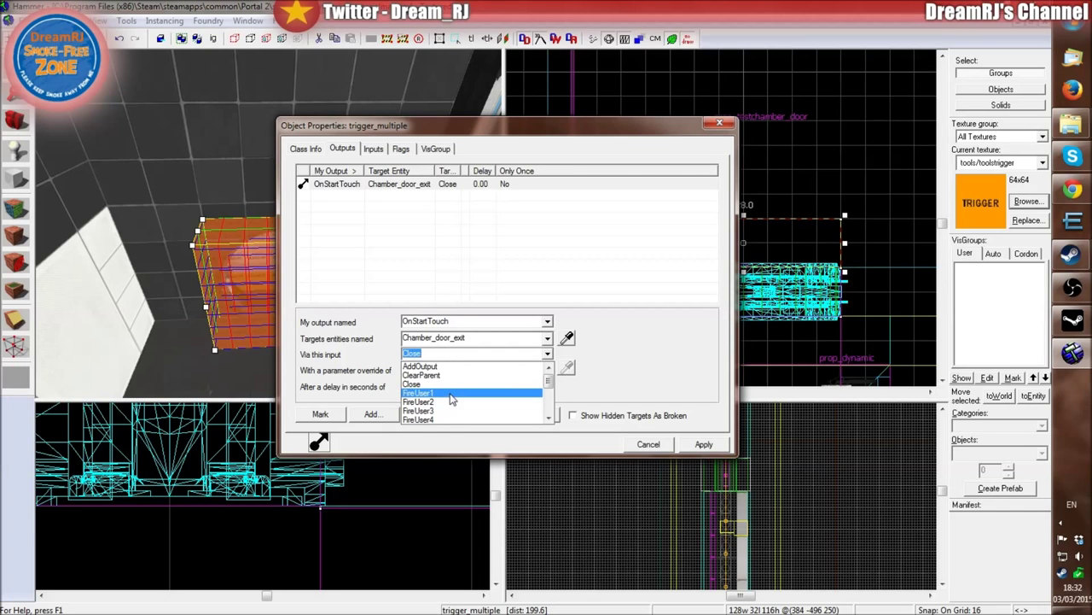
{"action": "left_click", "coordinate": [450, 377]}
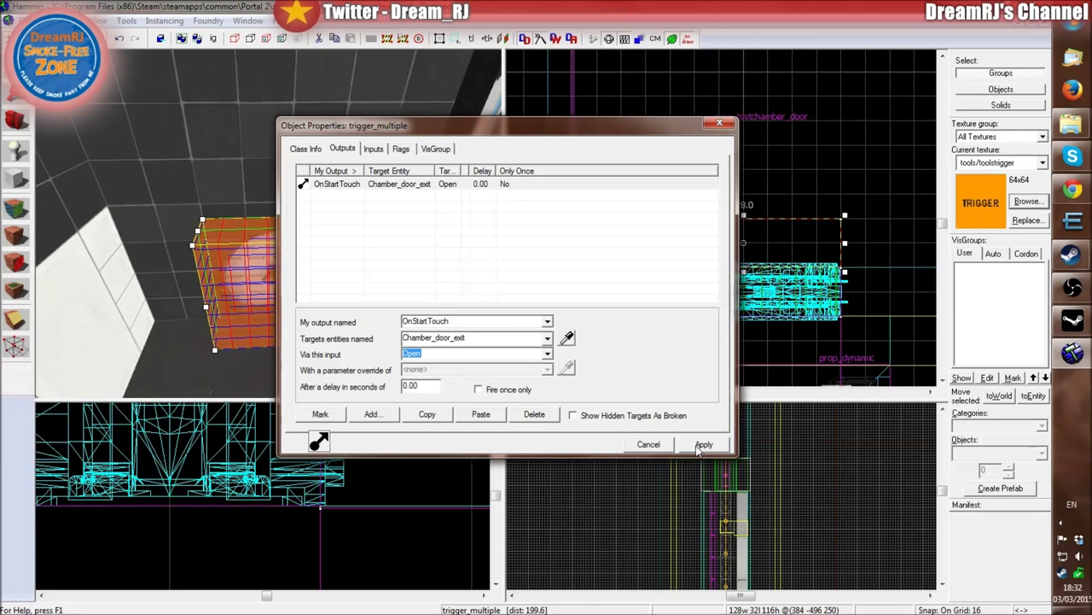
{"action": "left_click", "coordinate": [651, 446]}
{"action": "key", "text": "z"}
{"action": "key", "text": "w"}
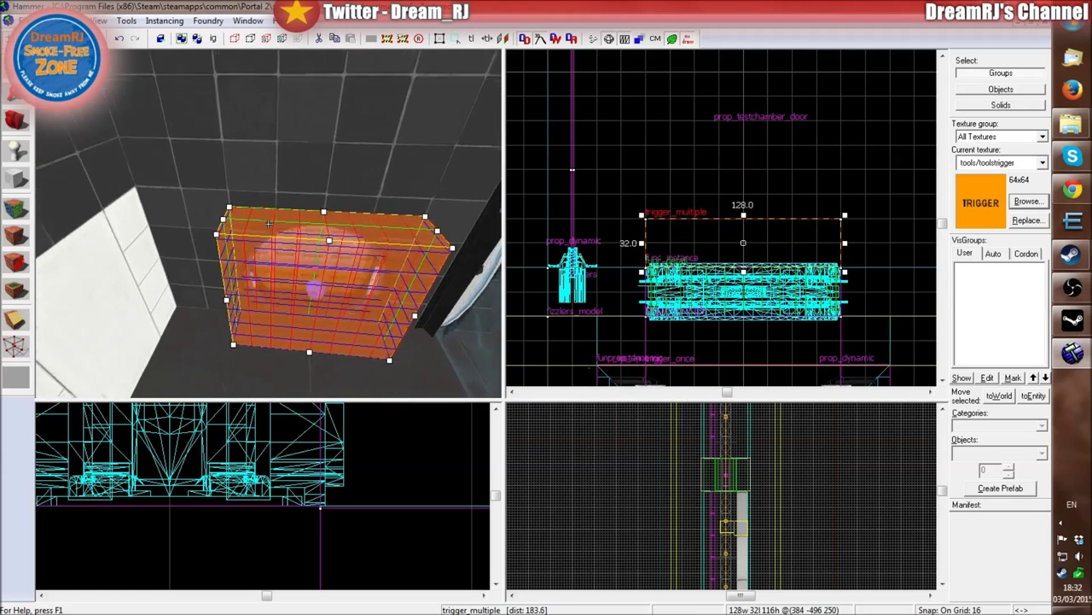
{"action": "key", "text": "w"}
{"action": "key", "text": "w"}
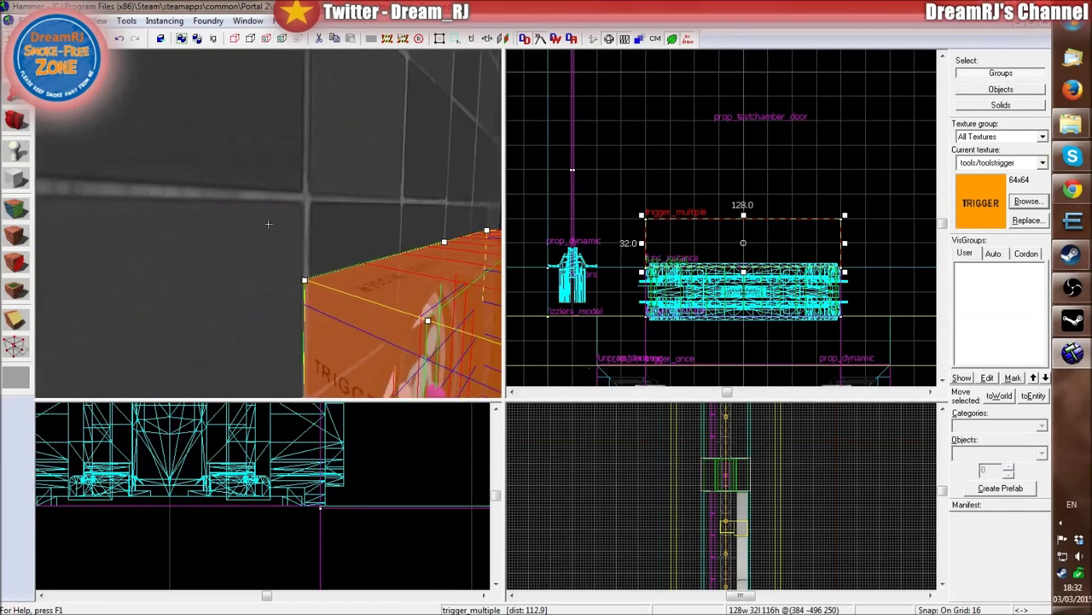
{"action": "key", "text": "w"}
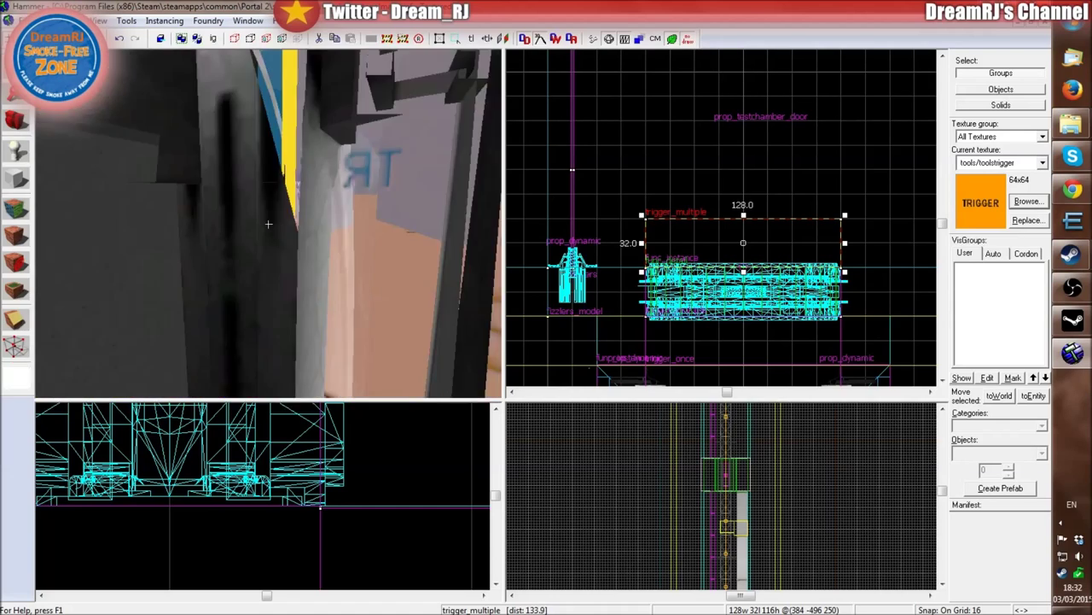
{"action": "key", "text": "w"}
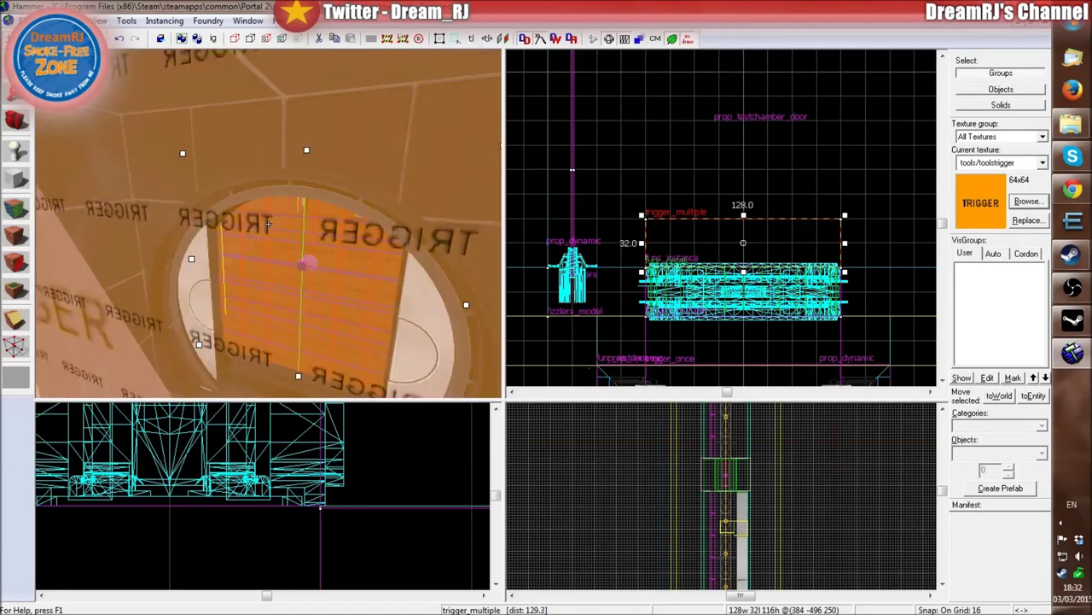
{"action": "double_click", "coordinate": [266, 203]}
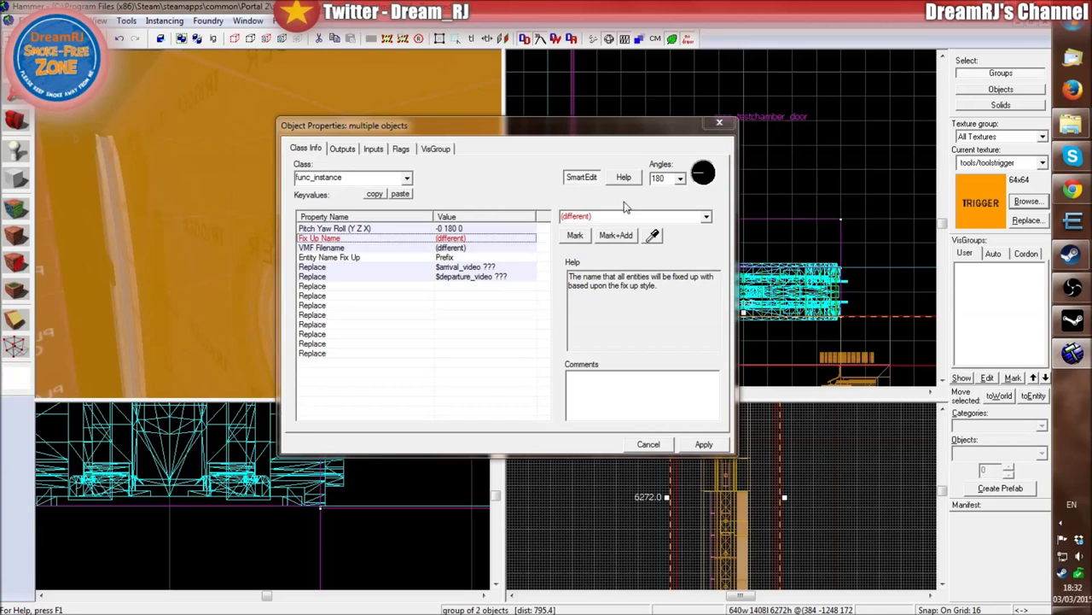
{"action": "left_click", "coordinate": [719, 123]}
{"action": "key", "text": "w"}
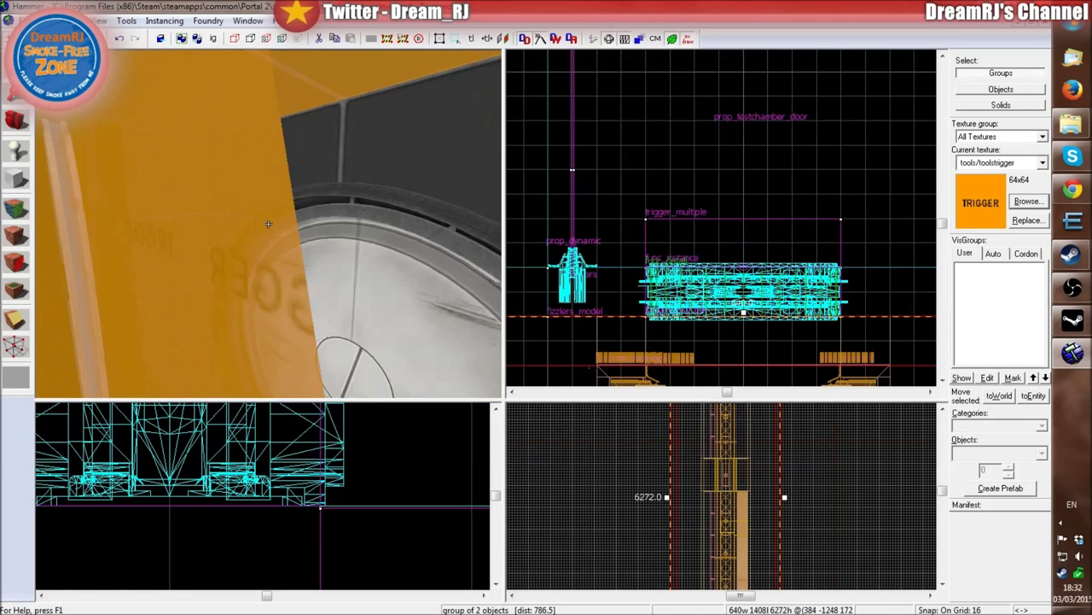
{"action": "key", "text": "z"}
{"action": "left_click", "coordinate": [638, 161]}
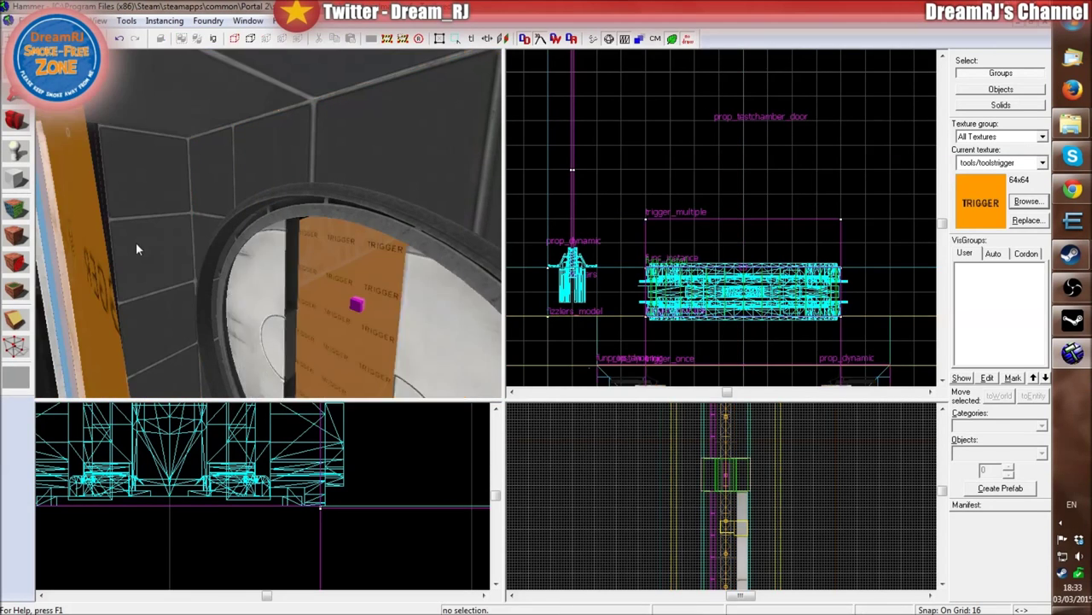
{"action": "double_click", "coordinate": [92, 255]}
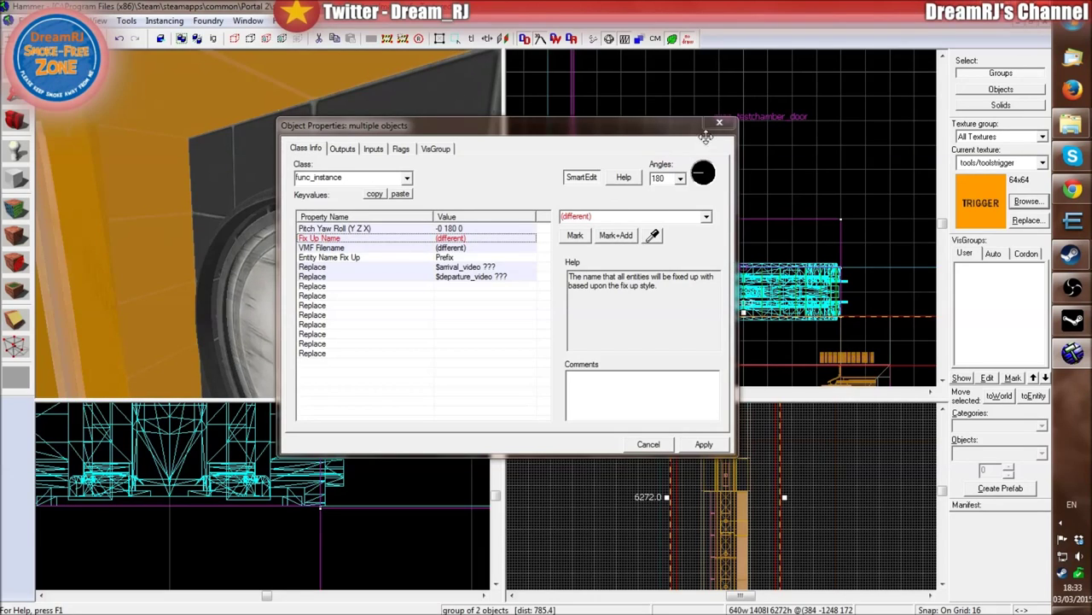
{"action": "key", "text": "z"}
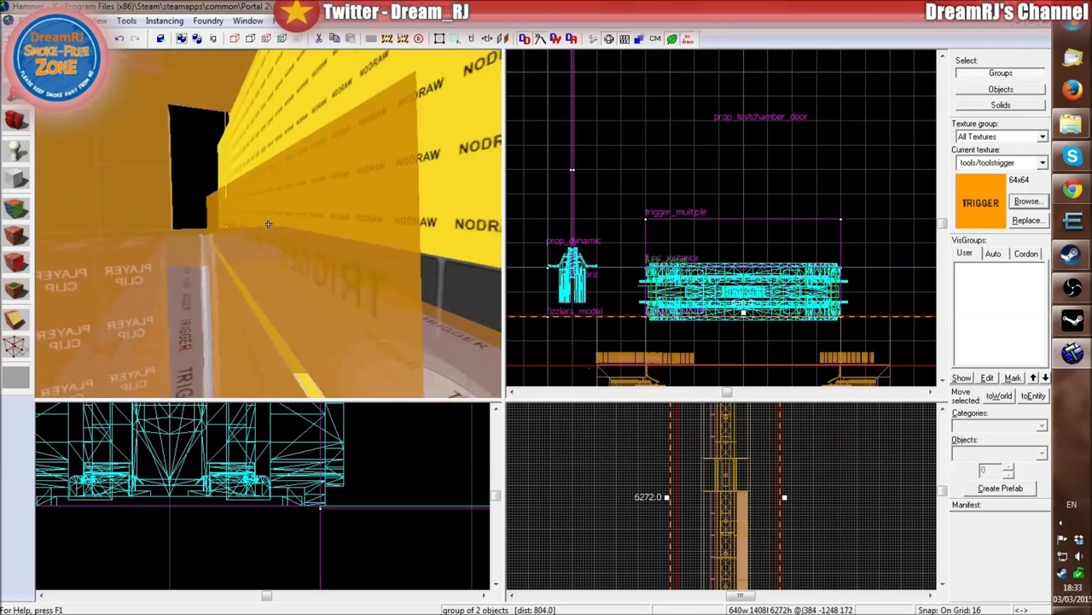
{"action": "key", "text": "z"}
{"action": "double_click", "coordinate": [326, 314]}
{"action": "left_click", "coordinate": [649, 445]}
- Change the output of the trigger behind the exit door to OnEndTouch with the input Close, and deselect the trigger
{"action": "left_click", "coordinate": [358, 341]}
{"action": "key", "text": "alt+Return"}
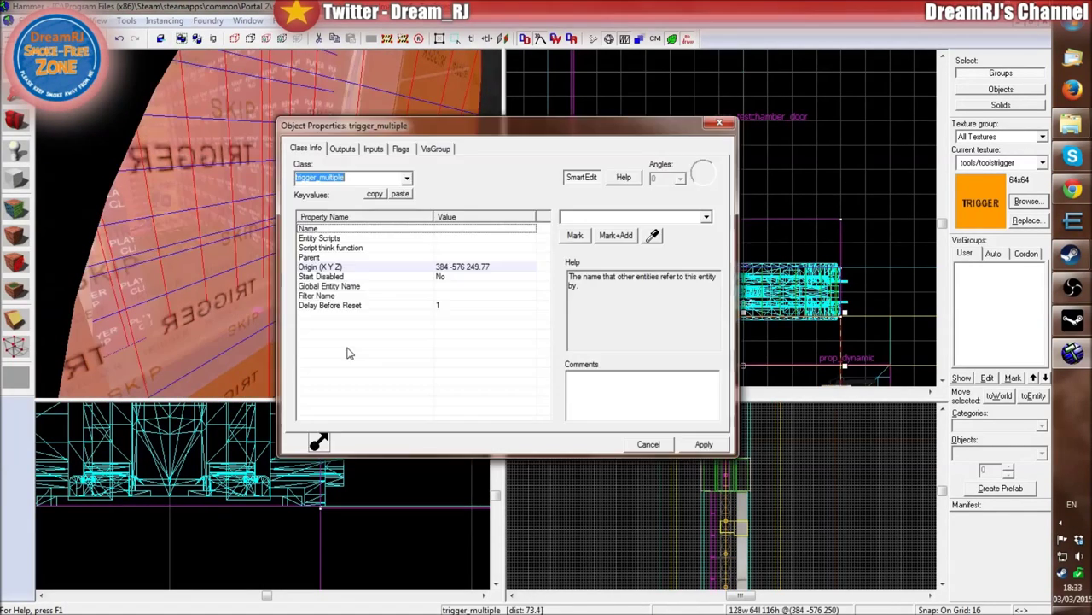
{"action": "left_click", "coordinate": [342, 149]}
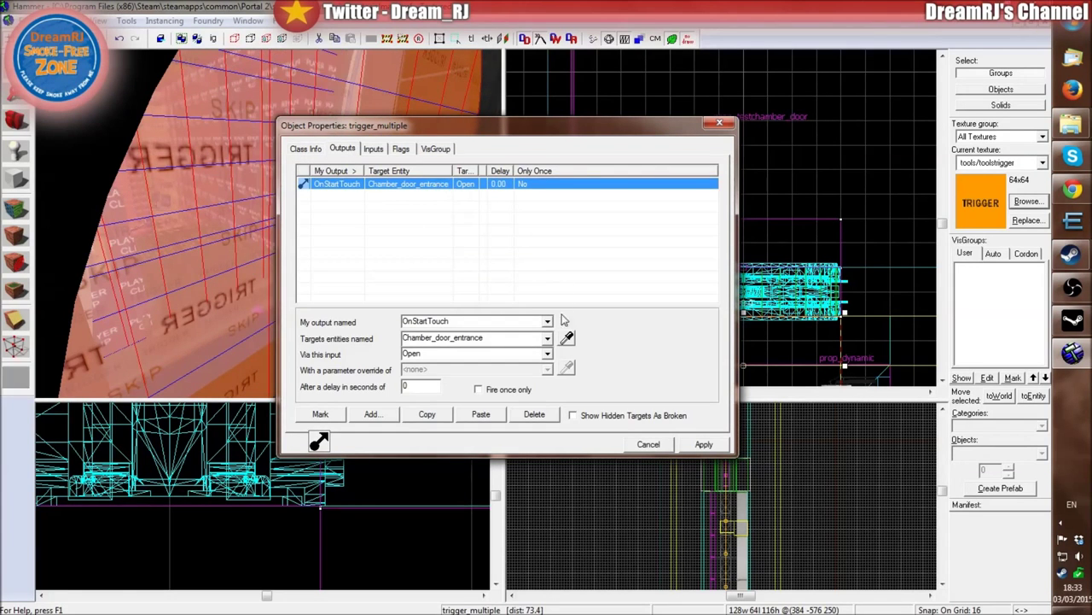
{"action": "left_click", "coordinate": [357, 186]}
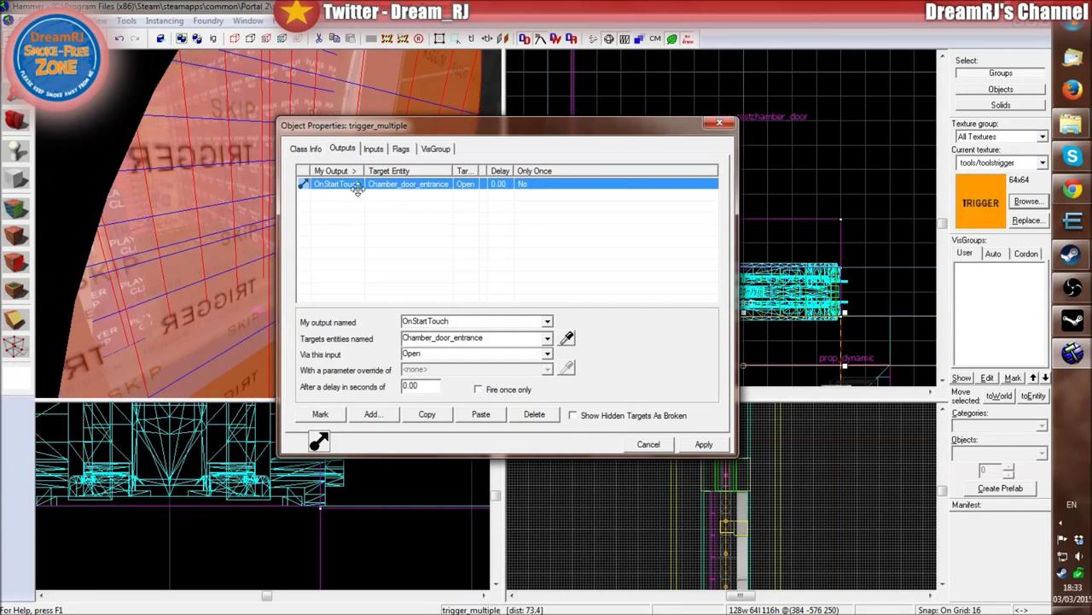
{"action": "left_click", "coordinate": [539, 321]}
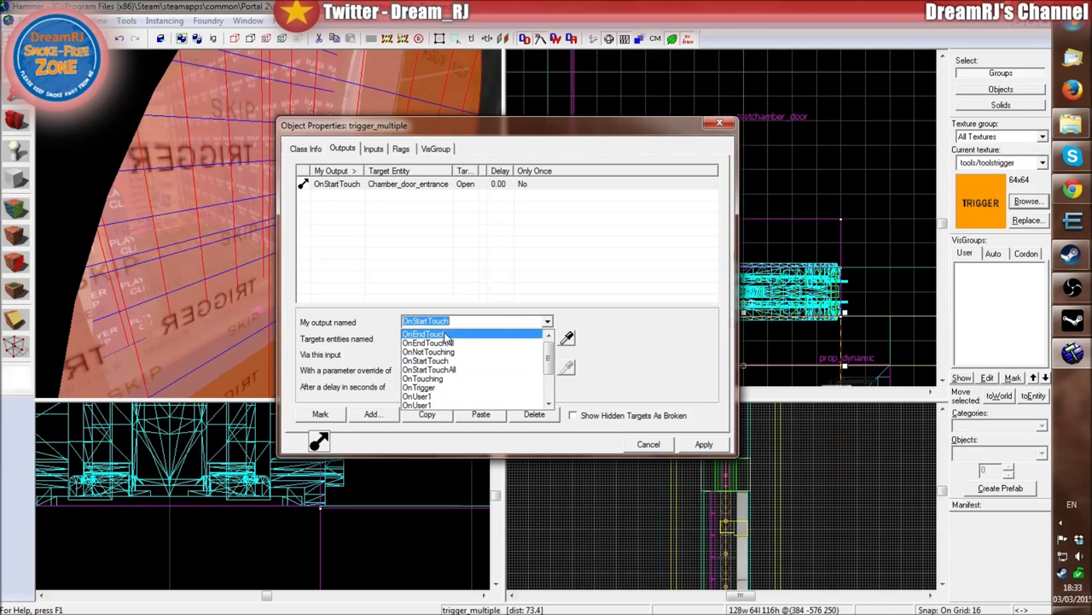
{"action": "left_click", "coordinate": [424, 334]}
{"action": "left_click", "coordinate": [545, 356]}
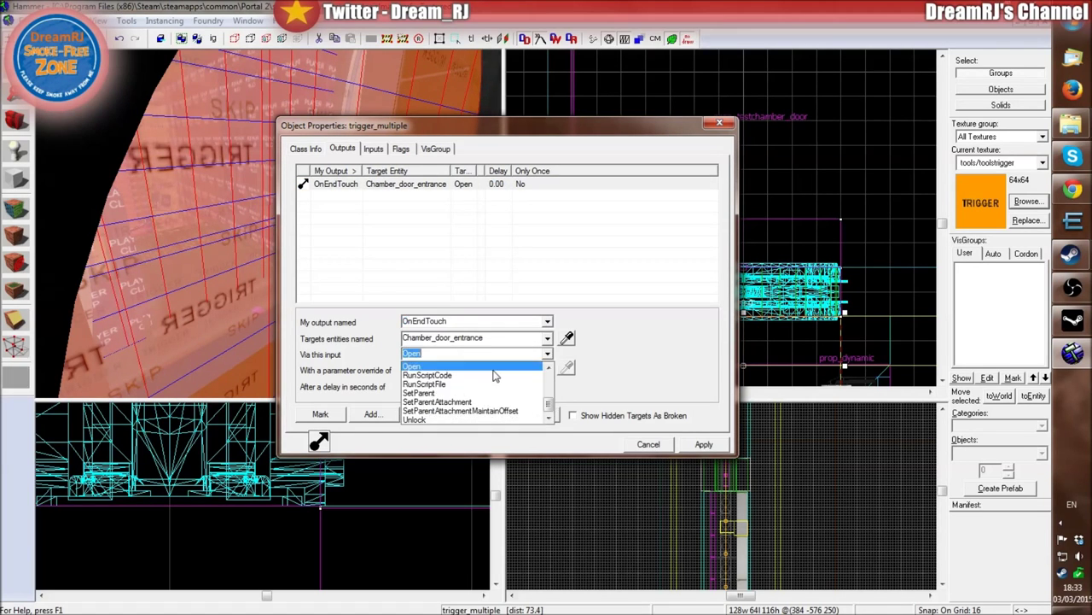
{"action": "scroll", "coordinate": [491, 389], "scroll_direction": "up", "scroll_amount": 3}
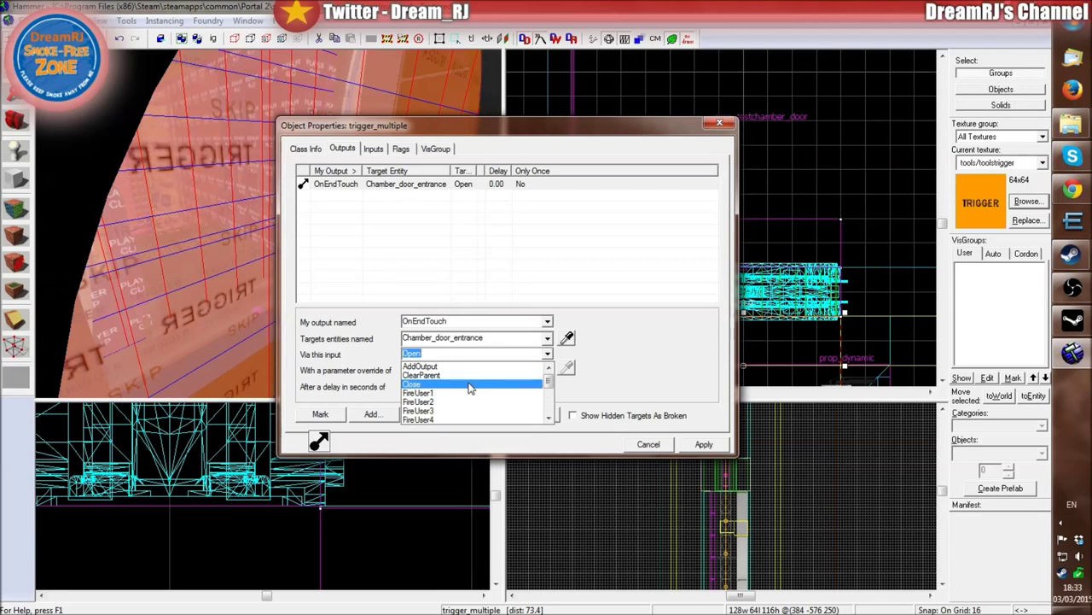
{"action": "left_click", "coordinate": [473, 384]}
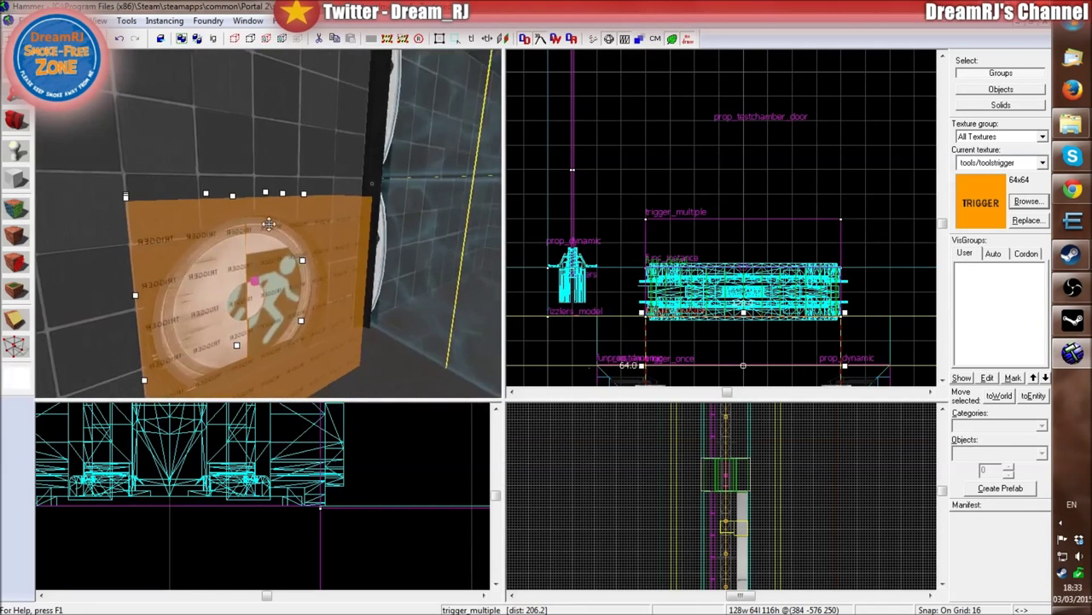
{"action": "left_click", "coordinate": [651, 146]}
{"action": "left_click", "coordinate": [24, 20]}
{"action": "left_click", "coordinate": [56, 82]}
- Examine the floor button in the chamber corner and the floor between it and the exit door in the 3D view
{"action": "key", "text": "z"}
{"action": "key", "text": "s"}
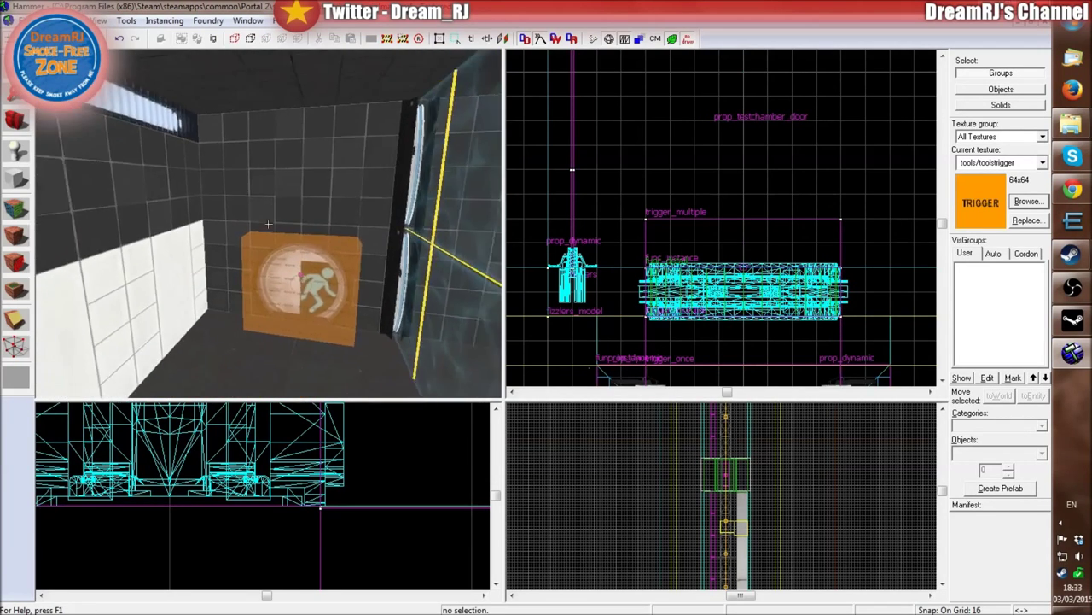
{"action": "key", "text": "s"}
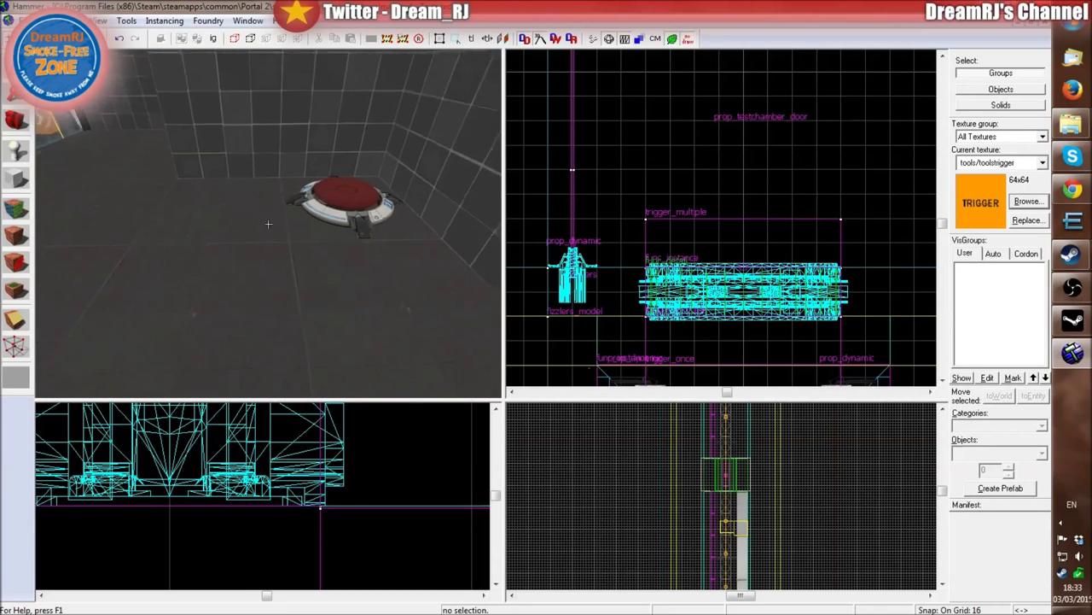
{"action": "key", "text": "z"}
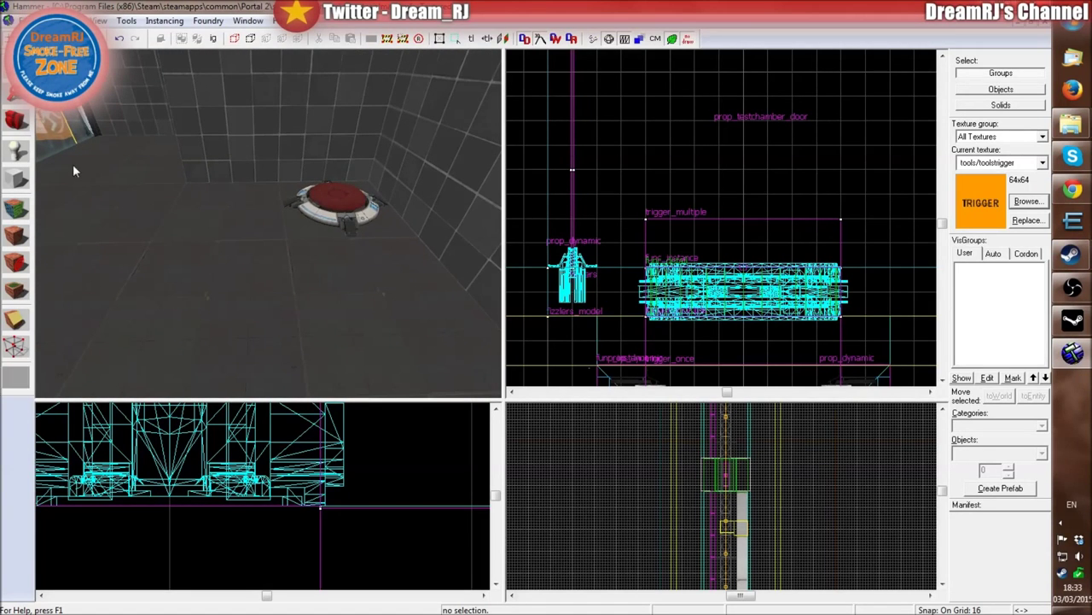
{"action": "key", "text": "z"}
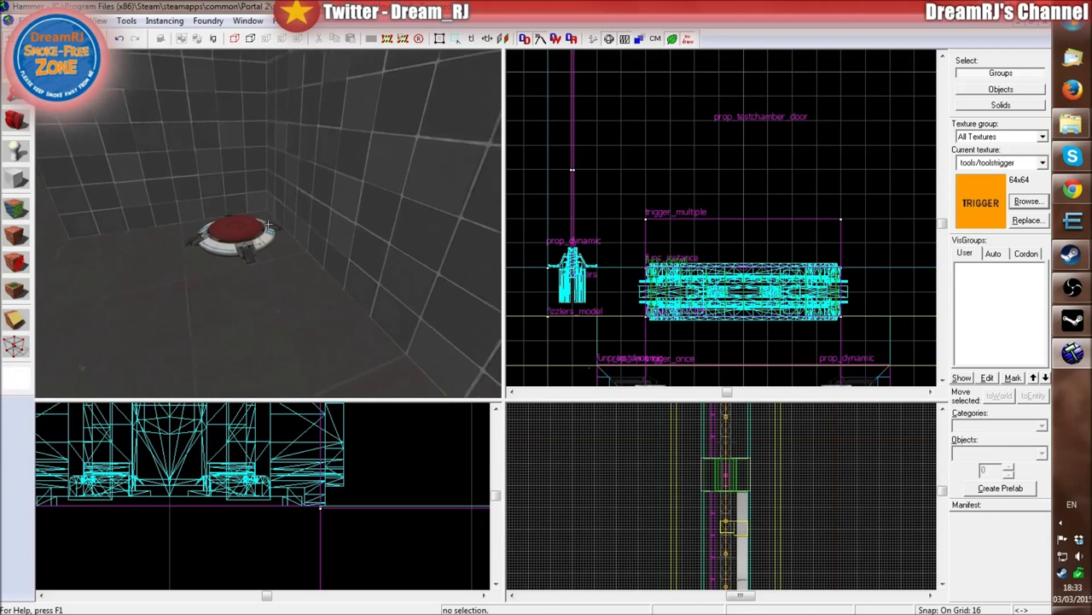
{"action": "key", "text": "z"}
{"action": "left_click", "coordinate": [289, 196]}
{"action": "left_click", "coordinate": [616, 210]}
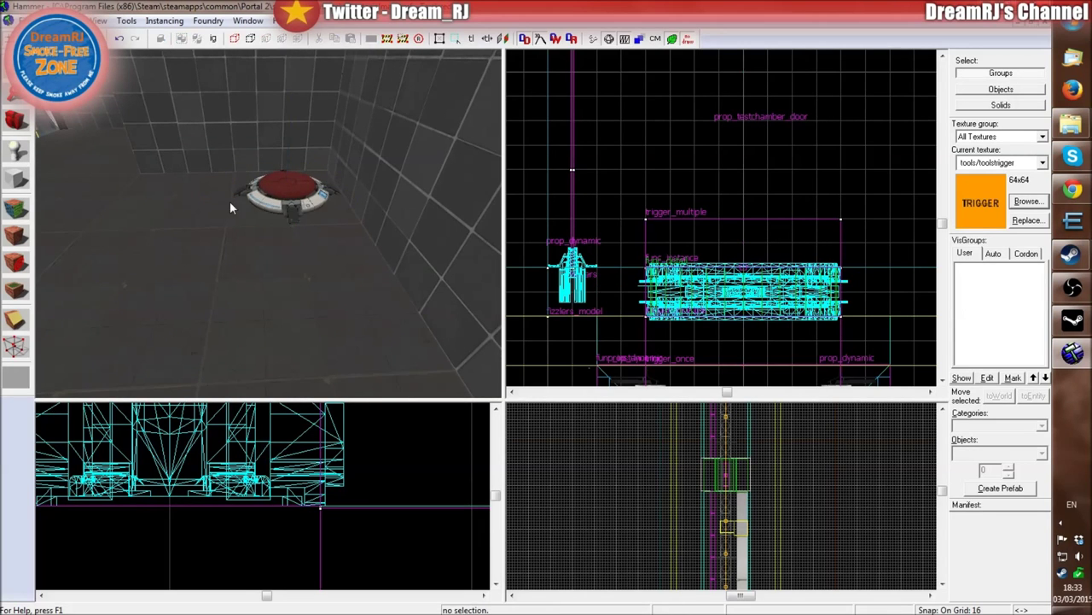
{"action": "key", "text": "z"}
{"action": "key", "text": "z"}
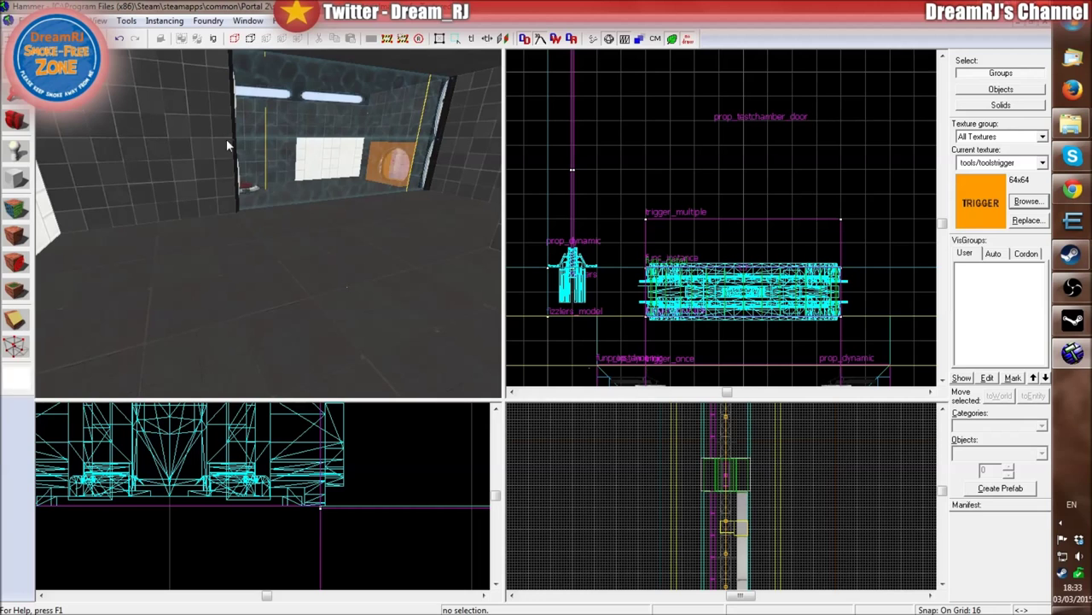
{"action": "key", "text": "z"}
{"action": "key", "text": "z"}
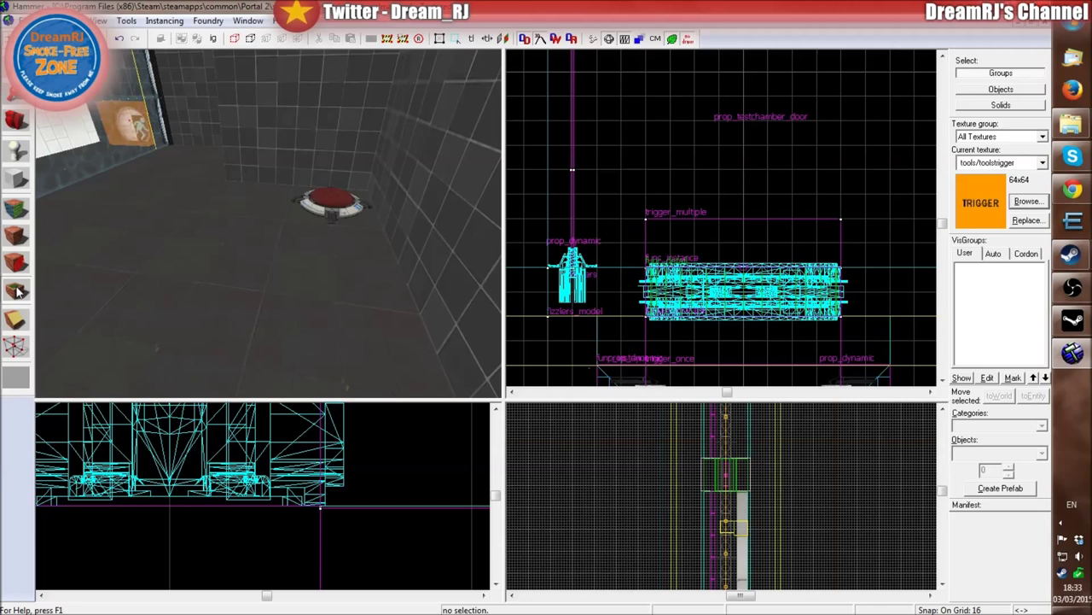
- Filter the textures for indic and choose the 256x64 blue dotted strip from signage/indicator_lights as the current texture
{"action": "left_click", "coordinate": [1024, 201]}
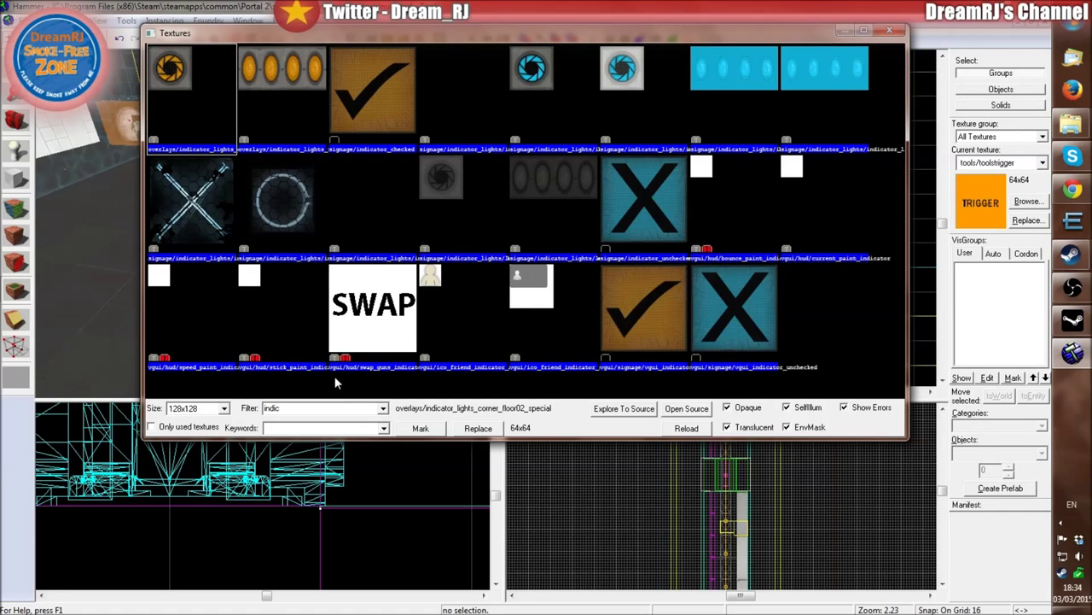
{"action": "left_click", "coordinate": [730, 102]}
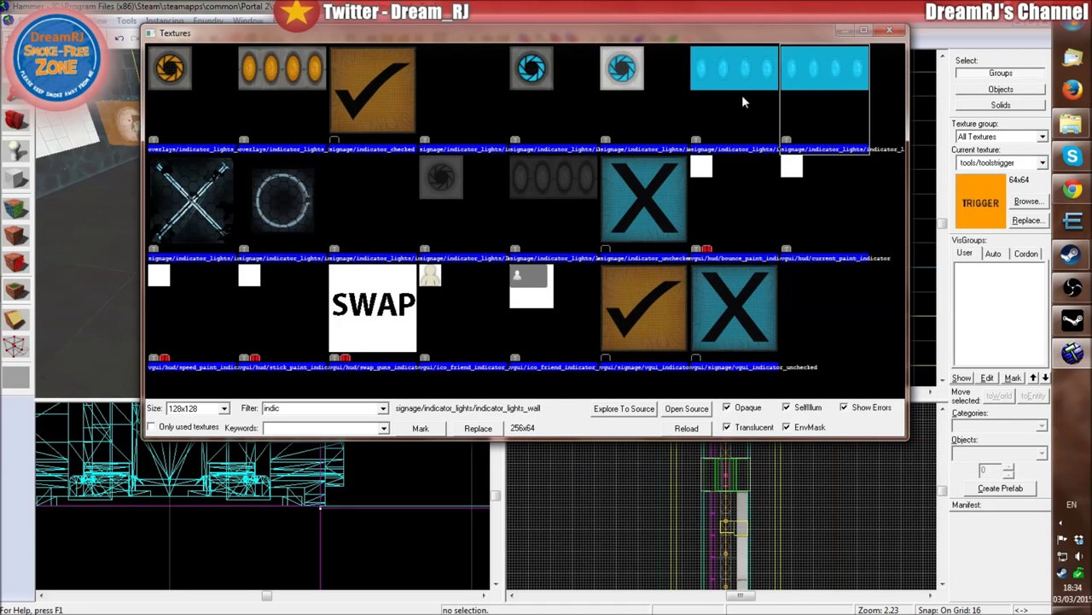
{"action": "left_click", "coordinate": [816, 89]}
{"action": "left_click", "coordinate": [719, 97]}
{"action": "double_click", "coordinate": [720, 93]}
- Place an indicator lights overlay on the floor in front of the floor button and select it for moving
{"action": "key", "text": "z"}
{"action": "key", "text": "w"}
{"action": "key", "text": "z"}
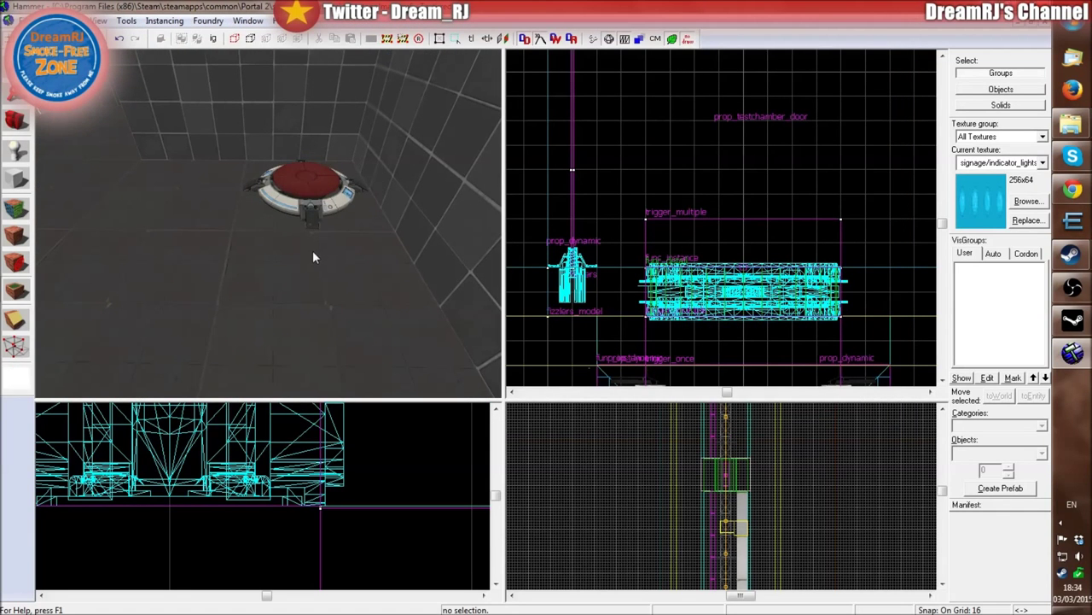
{"action": "left_click", "coordinate": [321, 273]}
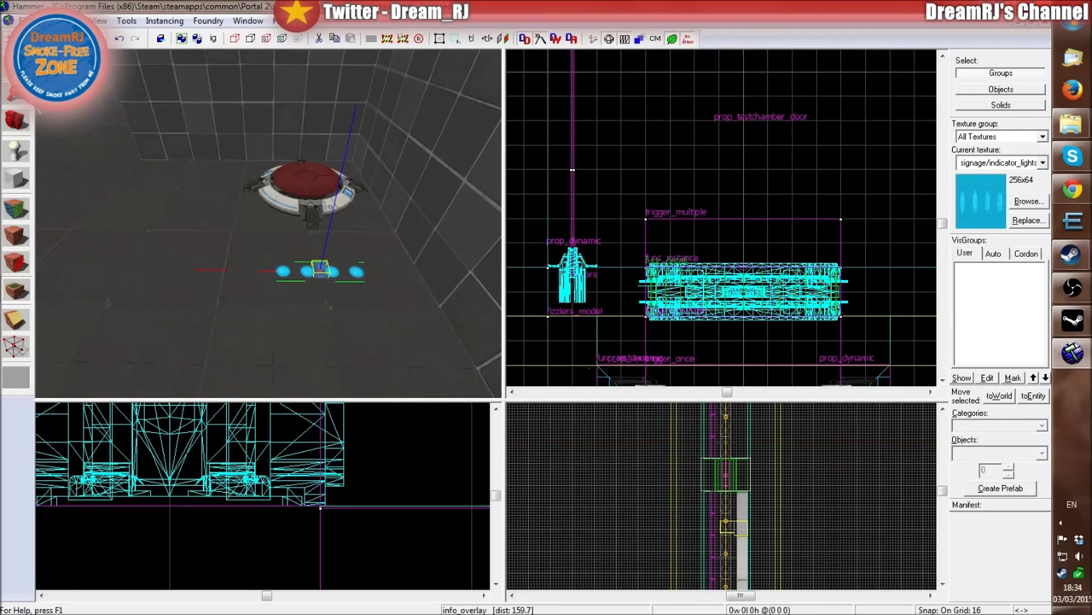
{"action": "left_click", "coordinate": [15, 65]}
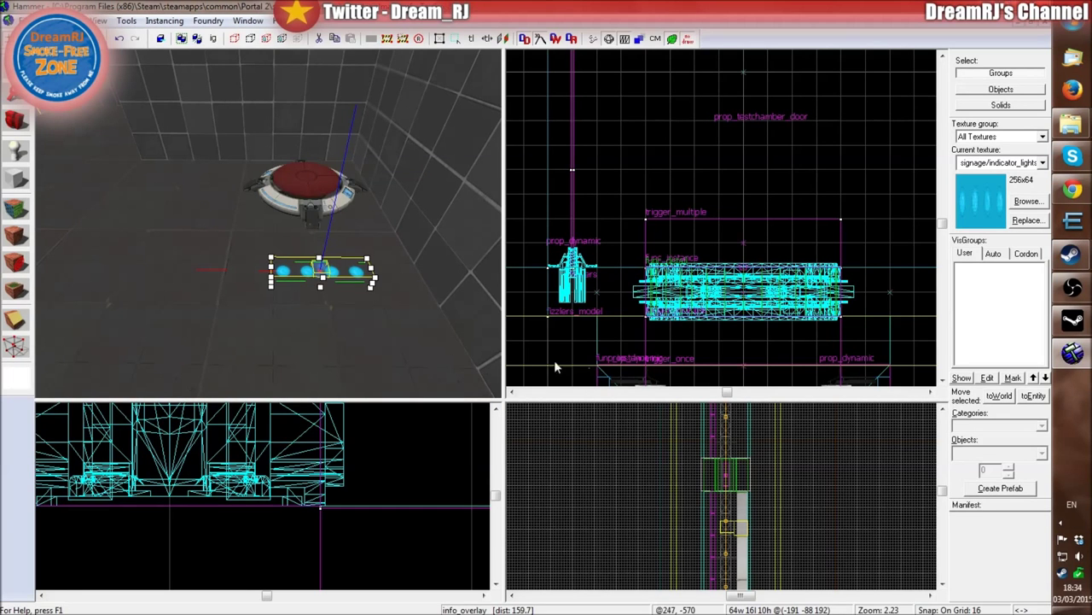
- Shift the indicator lights overlay toward the floor button in the top view, snapping its centre to -192 -96
{"action": "scroll", "coordinate": [741, 190], "scroll_direction": "down", "scroll_amount": 8}
{"action": "scroll", "coordinate": [691, 241], "scroll_direction": "down", "scroll_amount": 4}
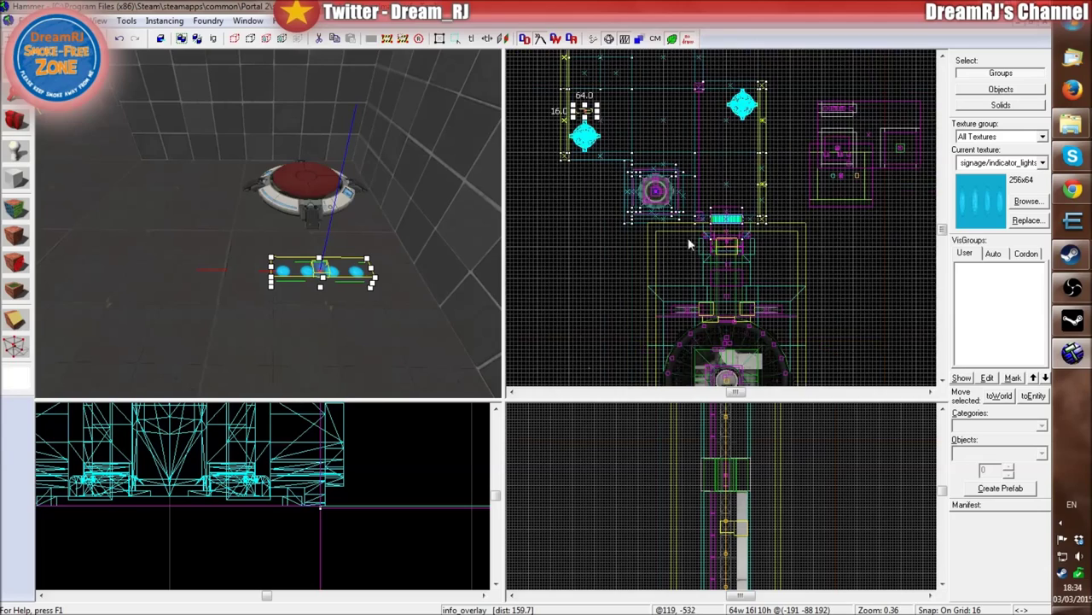
{"action": "scroll", "coordinate": [607, 153], "scroll_direction": "up", "scroll_amount": 8}
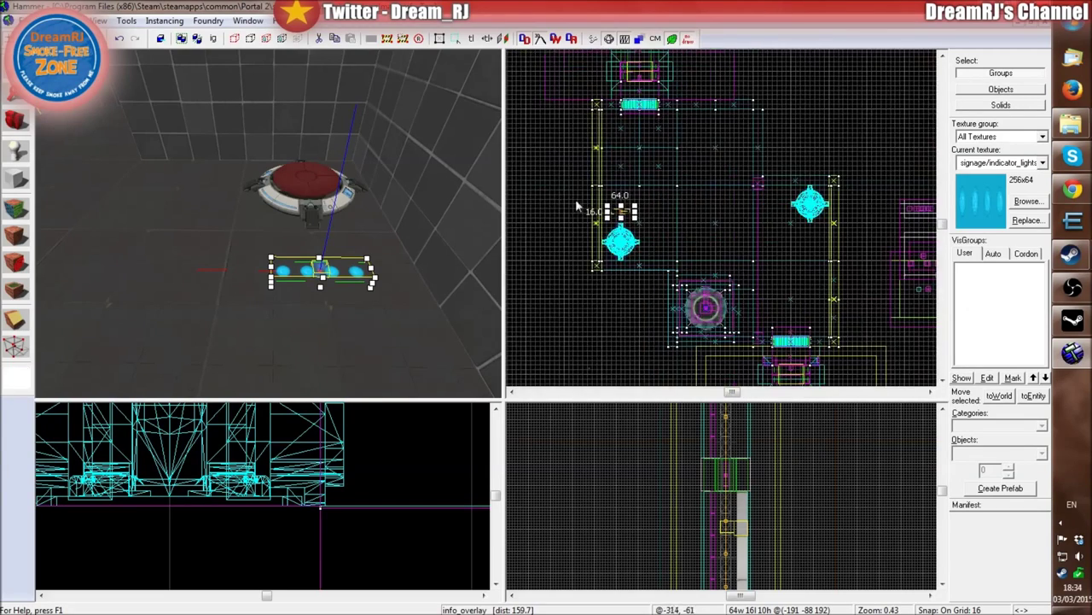
{"action": "scroll", "coordinate": [655, 230], "scroll_direction": "up", "scroll_amount": 1}
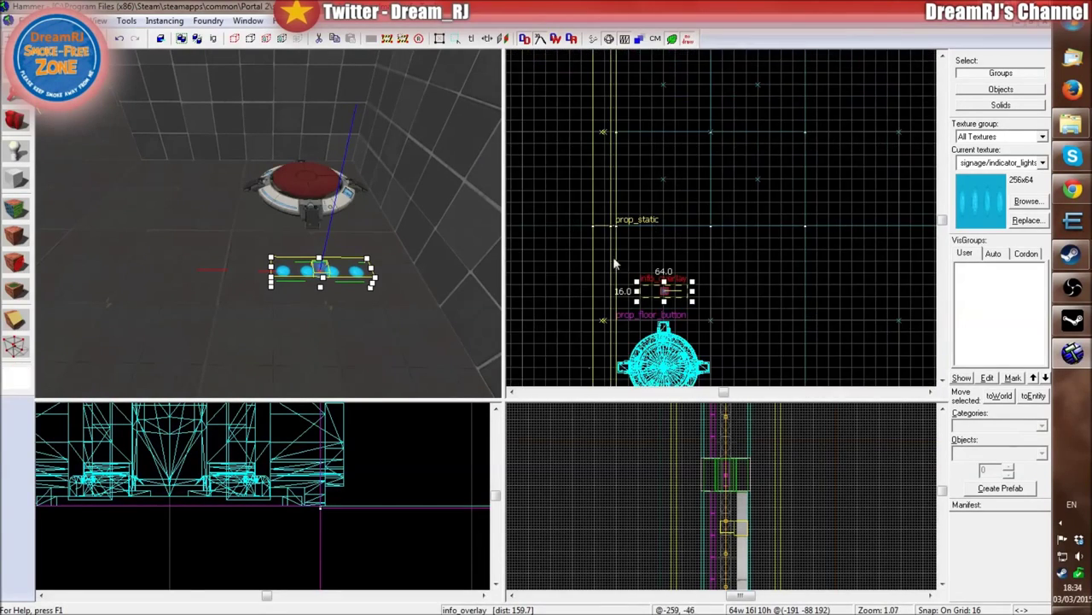
{"action": "scroll", "coordinate": [657, 314], "scroll_direction": "up", "scroll_amount": 9}
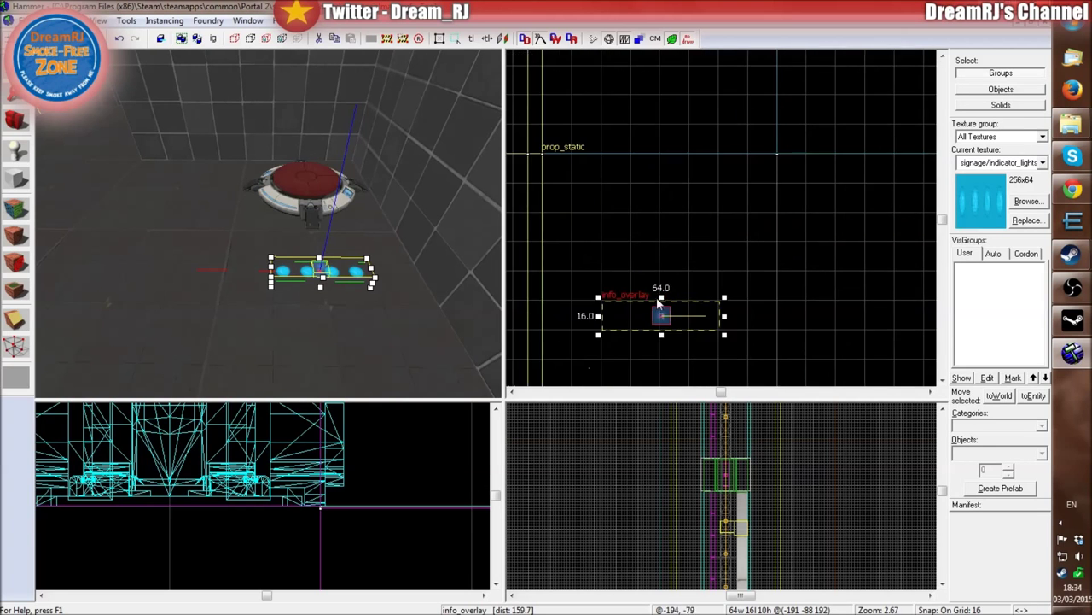
{"action": "left_click_drag", "start_coordinate": [628, 226], "coordinate": [611, 214]}
{"action": "scroll", "coordinate": [615, 232], "scroll_direction": "up", "scroll_amount": 1}
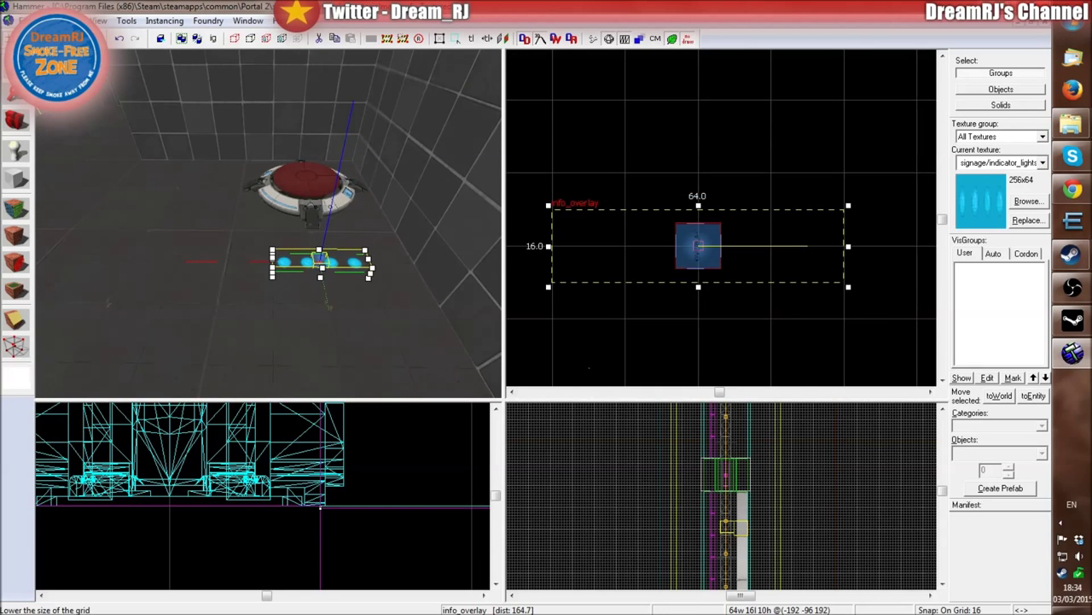